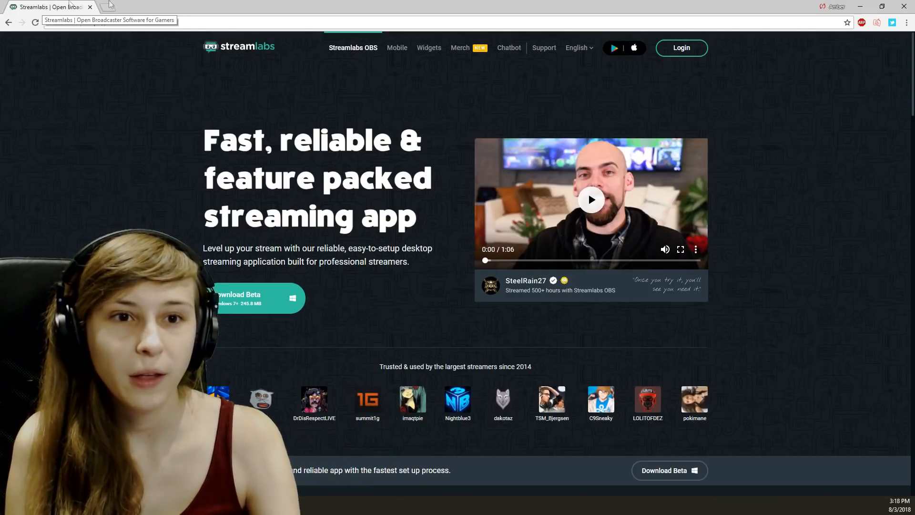
Log in to Streamlabs and open the Chatbot page from the dashboard's Community & Growth section.
{"action": "left_click", "coordinate": [679, 48]}
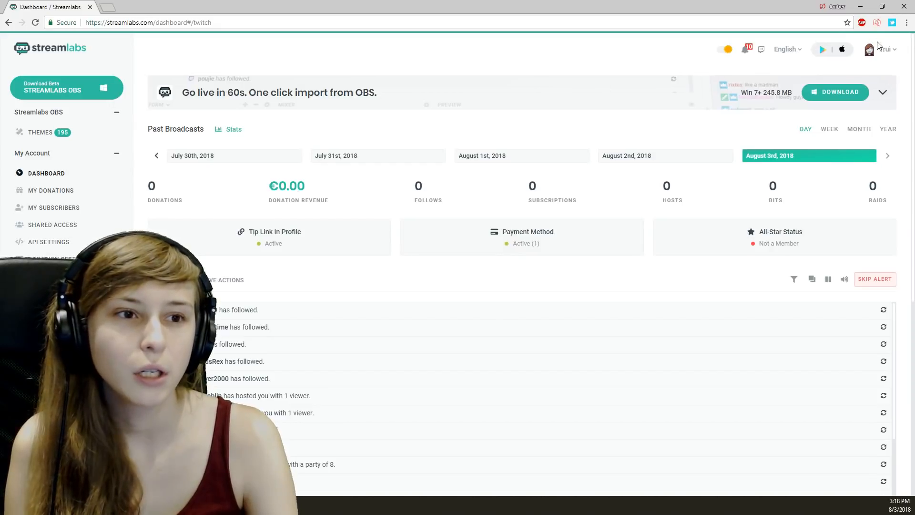
{"action": "scroll", "coordinate": [87, 230], "scroll_direction": "down", "scroll_amount": 1}
{"action": "scroll", "coordinate": [87, 231], "scroll_direction": "down", "scroll_amount": 6}
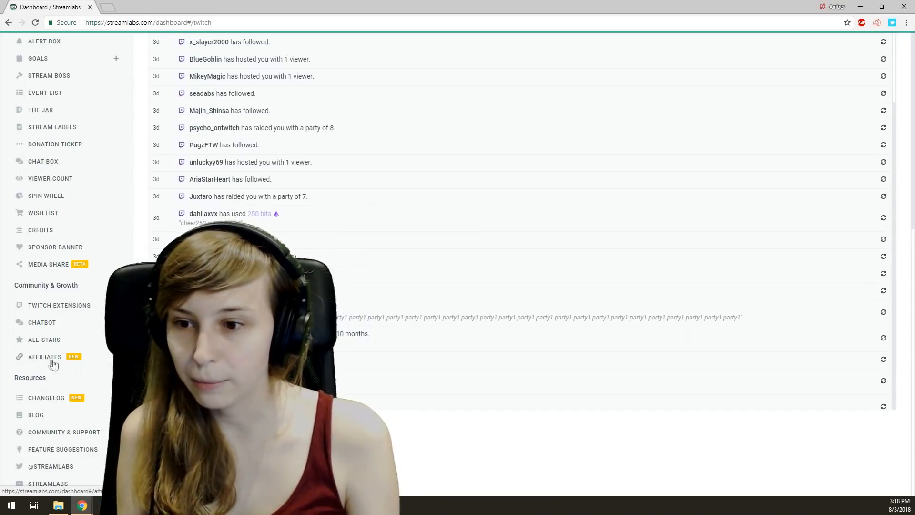
{"action": "left_click", "coordinate": [42, 325]}
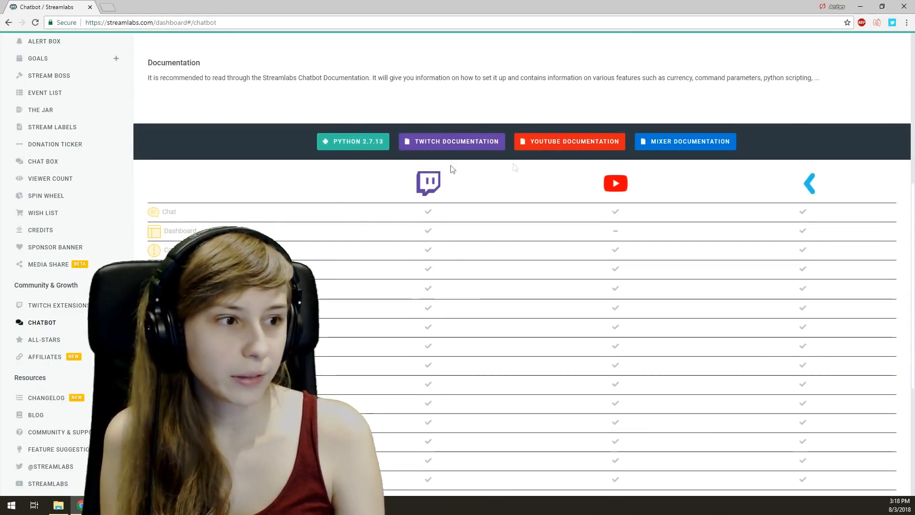
Review the Chatbot page's platform feature comparison, documentation links and download offer.
{"action": "scroll", "coordinate": [418, 222], "scroll_direction": "down", "scroll_amount": 5}
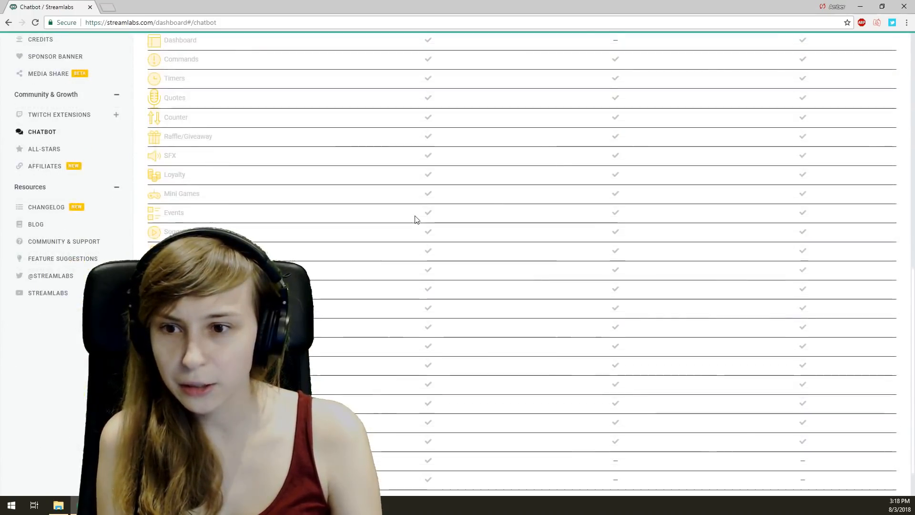
{"action": "scroll", "coordinate": [415, 219], "scroll_direction": "up", "scroll_amount": 7}
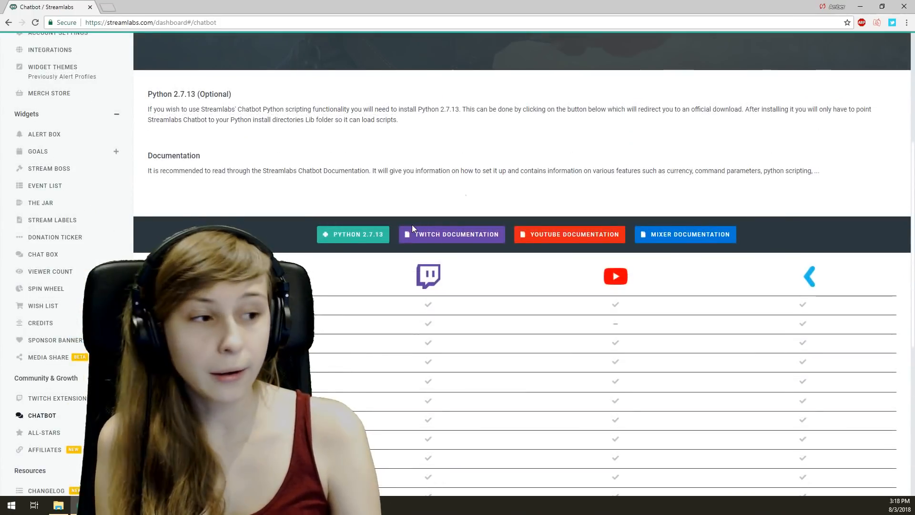
{"action": "scroll", "coordinate": [410, 226], "scroll_direction": "up", "scroll_amount": 4}
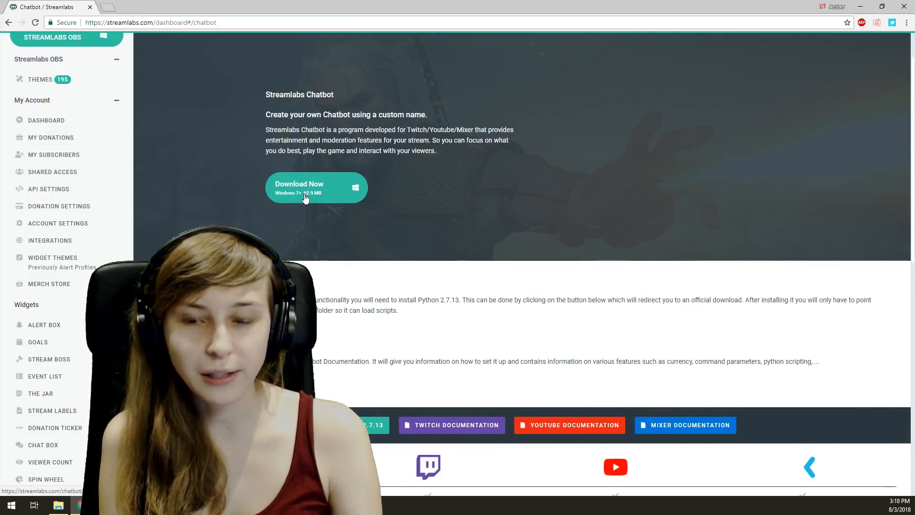
{"action": "scroll", "coordinate": [307, 198], "scroll_direction": "down", "scroll_amount": 1}
{"action": "scroll", "coordinate": [442, 264], "scroll_direction": "down", "scroll_amount": 2}
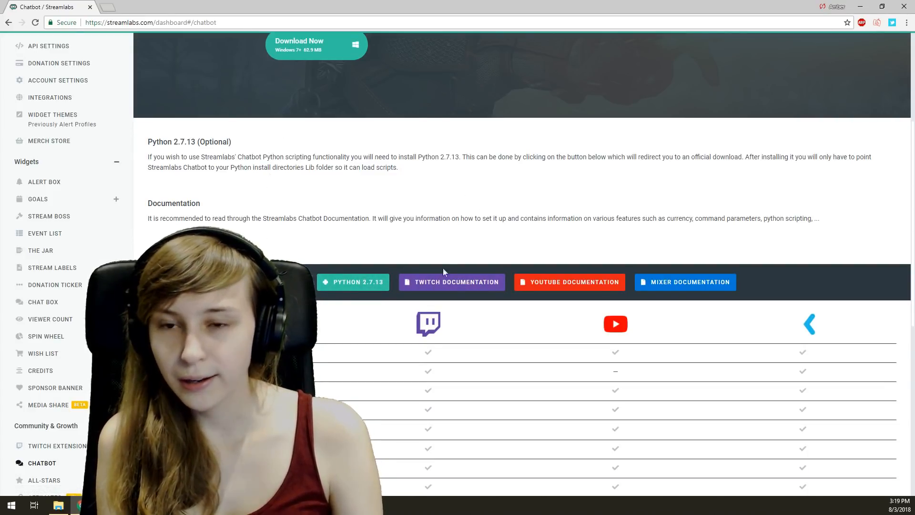
{"action": "scroll", "coordinate": [436, 262], "scroll_direction": "up", "scroll_amount": 4}
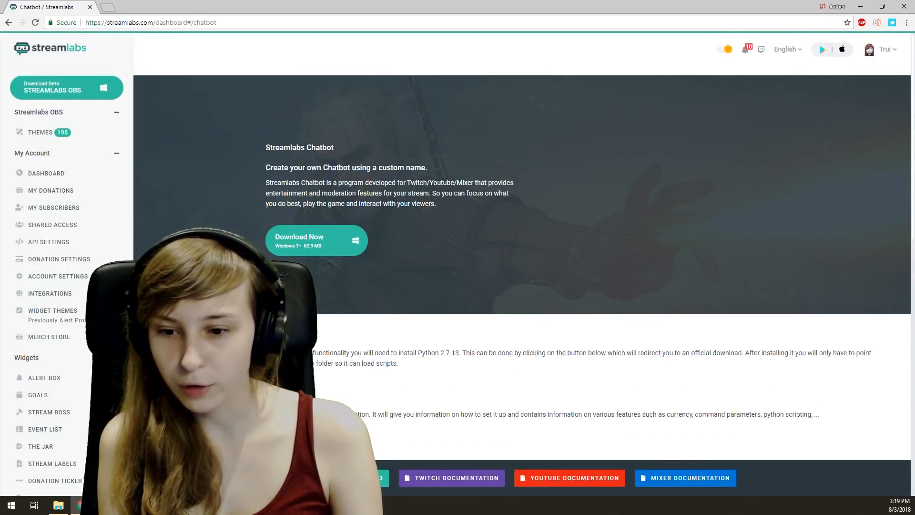
Switch to Streamlabs Chatbot, open Connections and review the Twitch Streamer and Twitch Bot account settings.
{"action": "left_click", "coordinate": [104, 506]}
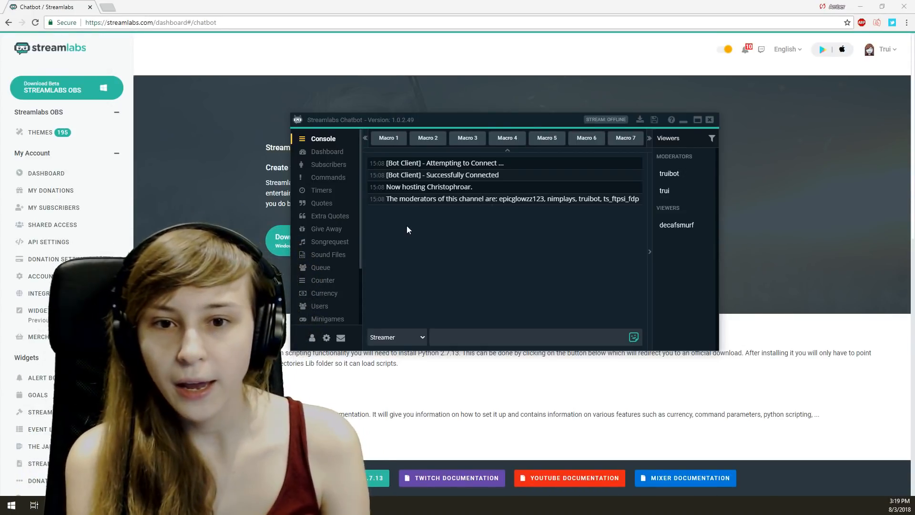
{"action": "left_click", "coordinate": [313, 339]}
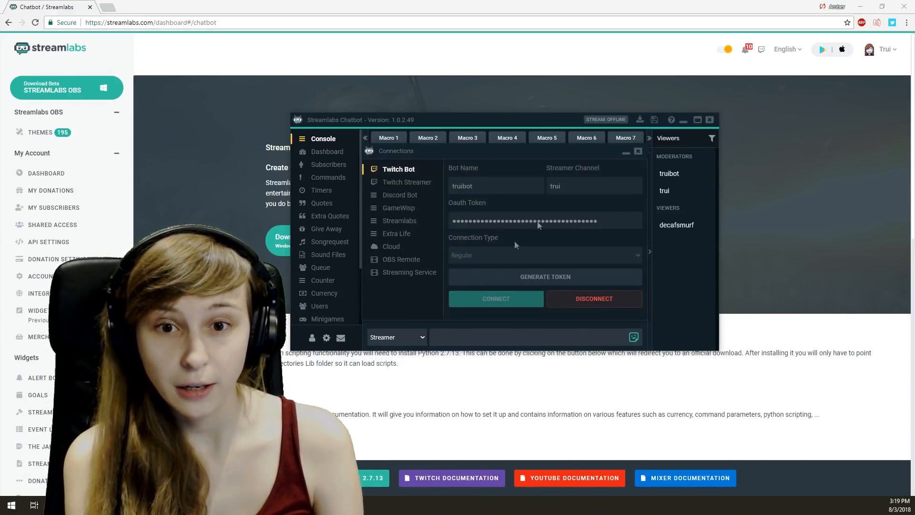
{"action": "left_click", "coordinate": [400, 182]}
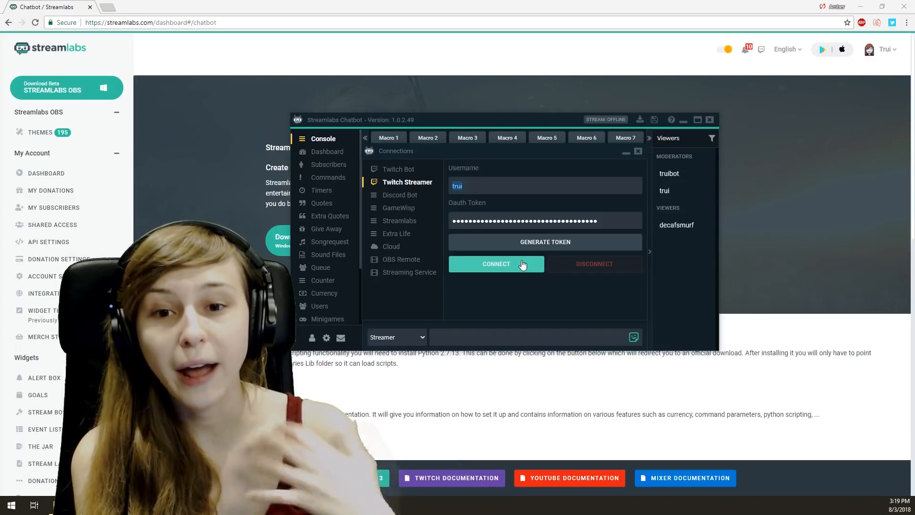
{"action": "left_click", "coordinate": [523, 265]}
{"action": "left_click", "coordinate": [409, 172]}
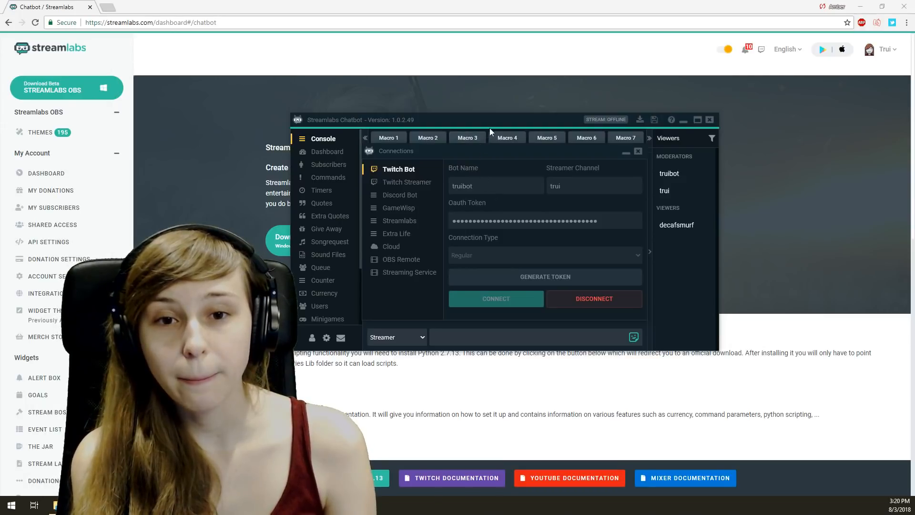
{"action": "left_click_drag", "start_coordinate": [514, 155], "coordinate": [510, 149]}
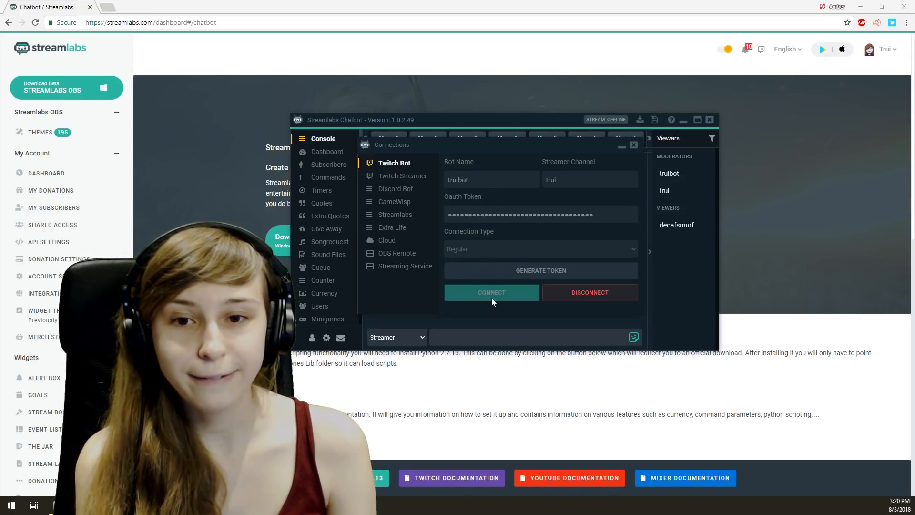
Review the Discord Bot, GameWisp and Streamlabs connection settings and close the Connections window.
{"action": "left_click", "coordinate": [396, 193]}
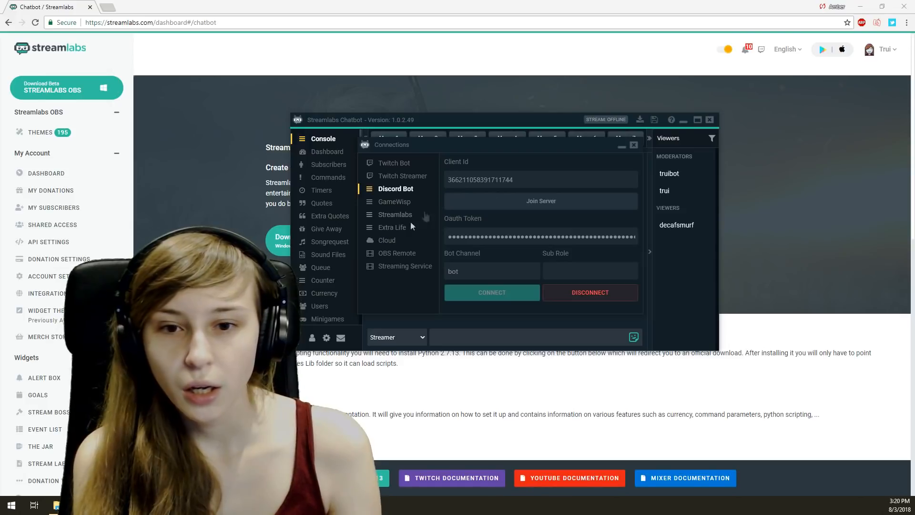
{"action": "left_click", "coordinate": [408, 205]}
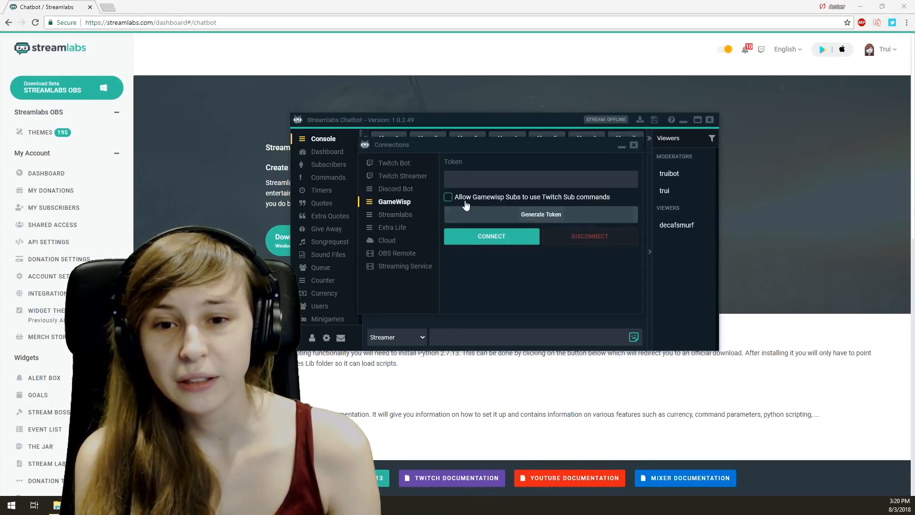
{"action": "left_click", "coordinate": [395, 217]}
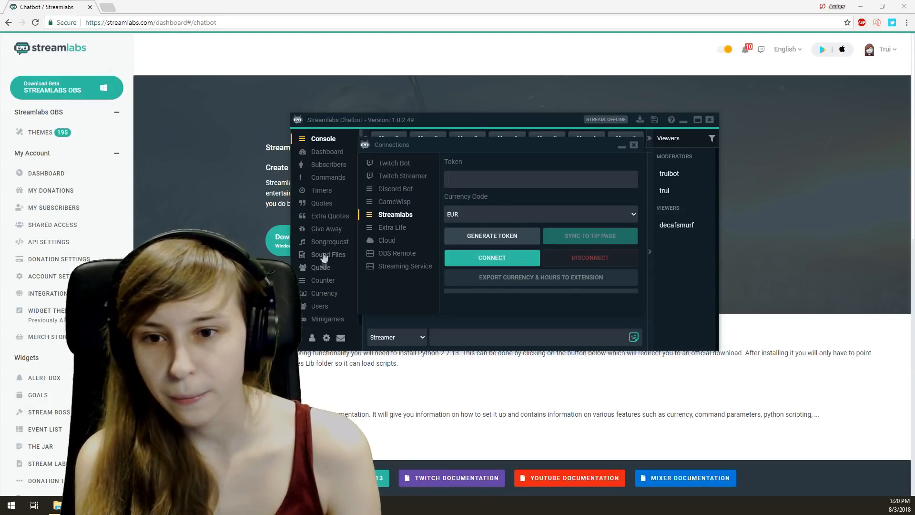
{"action": "left_click", "coordinate": [634, 145]}
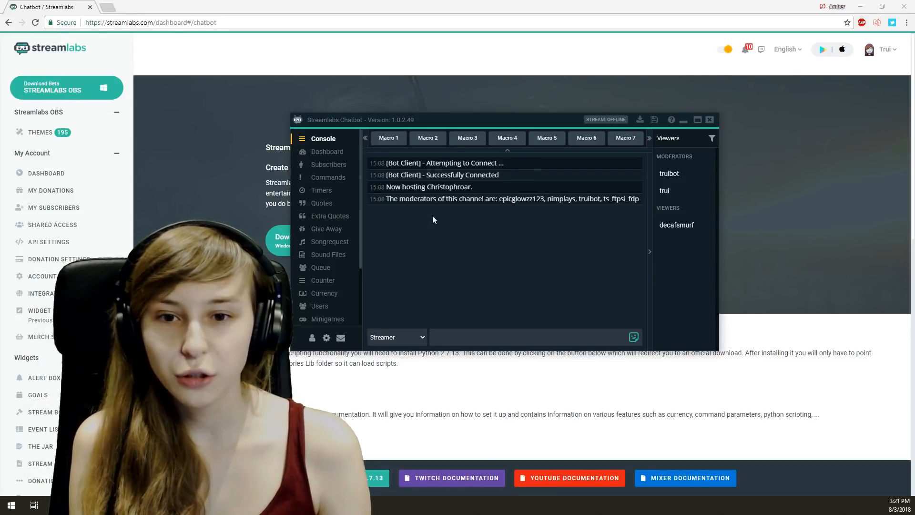
Examine the console's bot connection and moderator messages, the chat message field and its emote list.
{"action": "left_click_drag", "start_coordinate": [426, 175], "coordinate": [511, 174]}
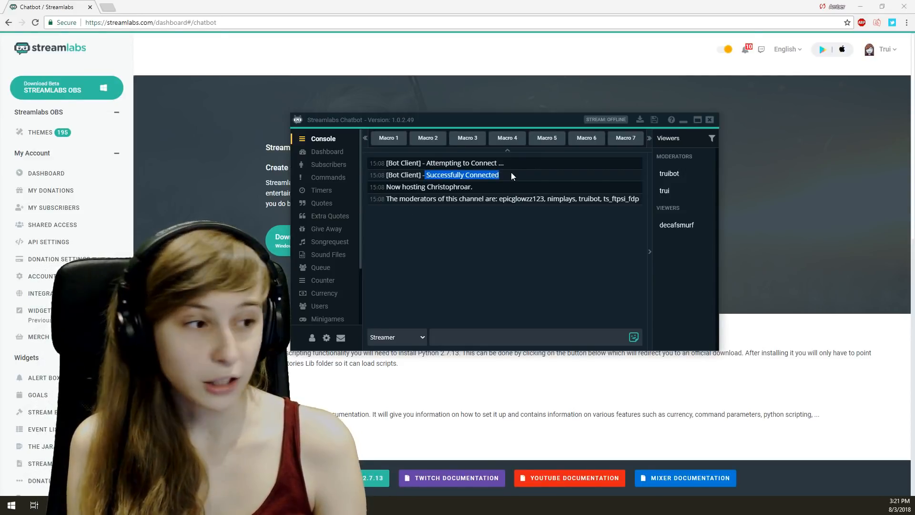
{"action": "left_click", "coordinate": [484, 249]}
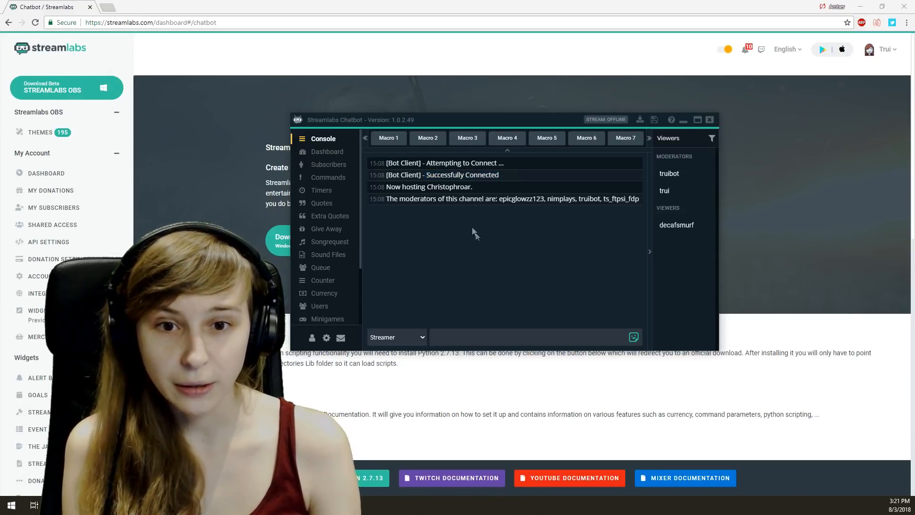
{"action": "left_click_drag", "start_coordinate": [389, 199], "coordinate": [607, 225]}
{"action": "left_click", "coordinate": [482, 291]}
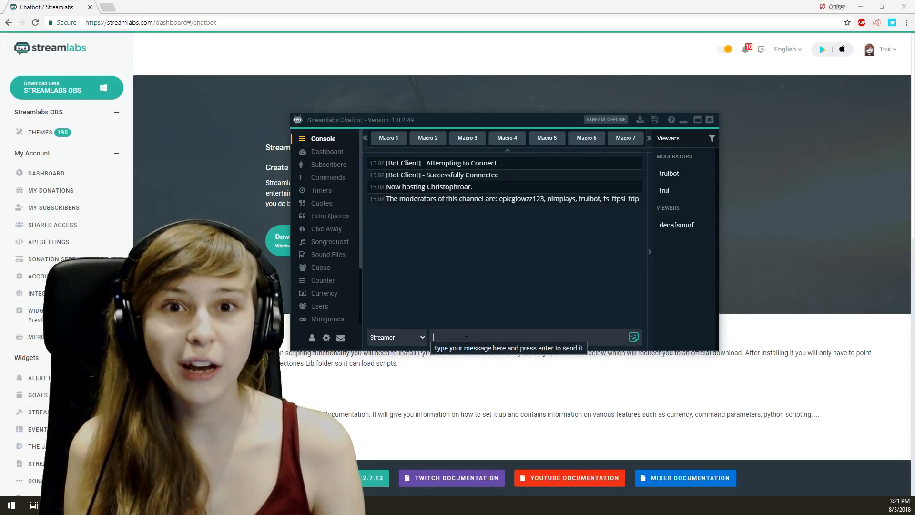
{"action": "left_click", "coordinate": [634, 338]}
{"action": "left_click", "coordinate": [634, 338]}
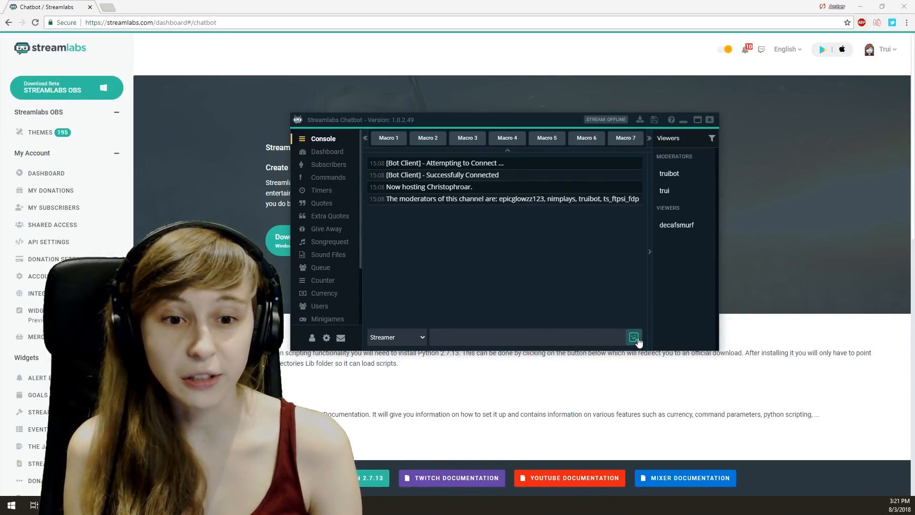
Set the account used for sending console messages to Bot.
{"action": "left_click", "coordinate": [407, 339]}
{"action": "left_click", "coordinate": [391, 362]}
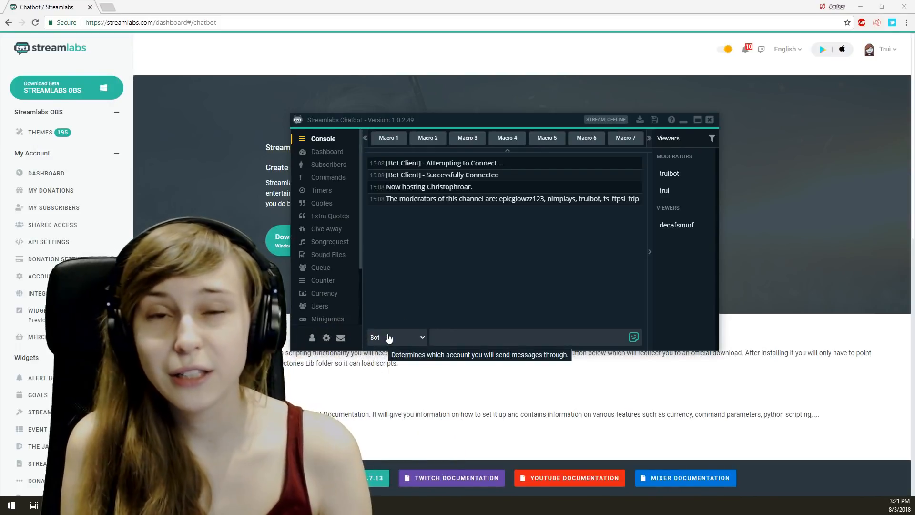
{"action": "left_click", "coordinate": [388, 337]}
{"action": "left_click", "coordinate": [404, 337]}
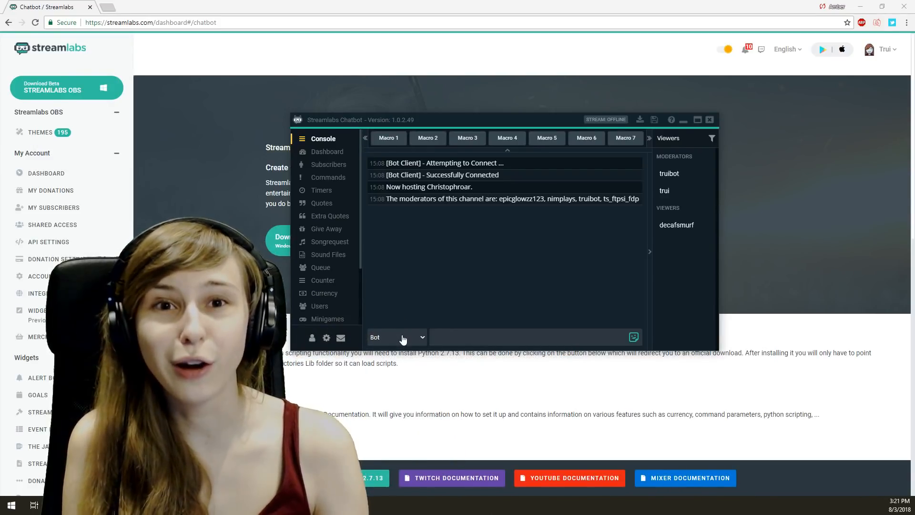
Review the chatbot Dashboard's title and game, hosting, raid assist and commercials sections.
{"action": "left_click", "coordinate": [323, 153]}
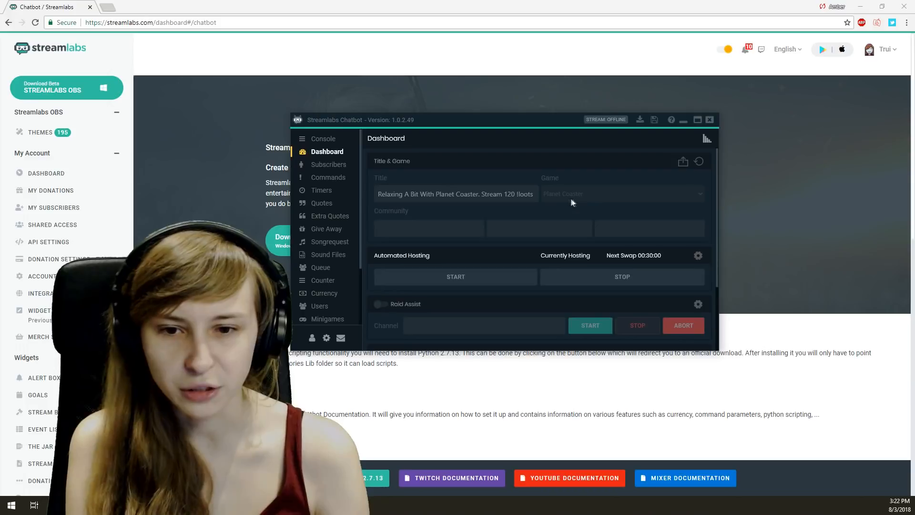
{"action": "scroll", "coordinate": [548, 197], "scroll_direction": "down", "scroll_amount": 5}
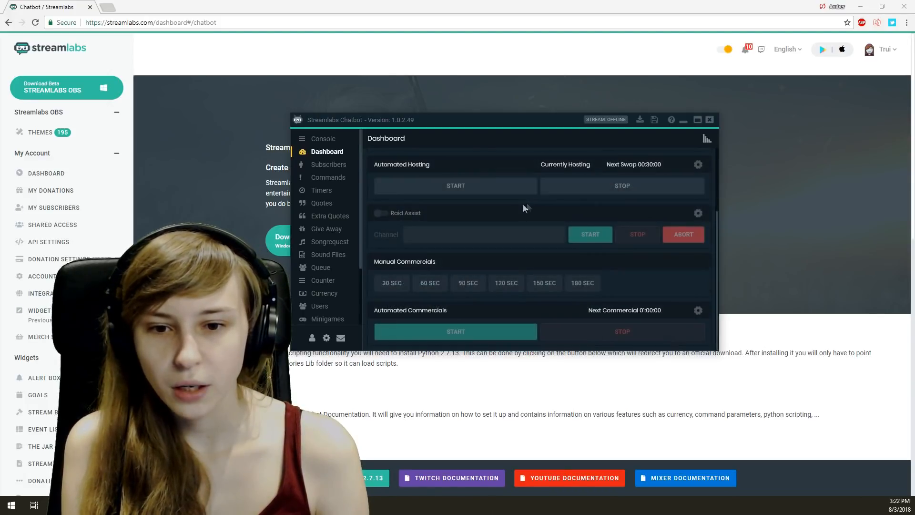
{"action": "scroll", "coordinate": [523, 204], "scroll_direction": "up", "scroll_amount": 5}
Look through the Twitch Subscribers list with its tiers, subscription dates and plans.
{"action": "left_click", "coordinate": [328, 165]}
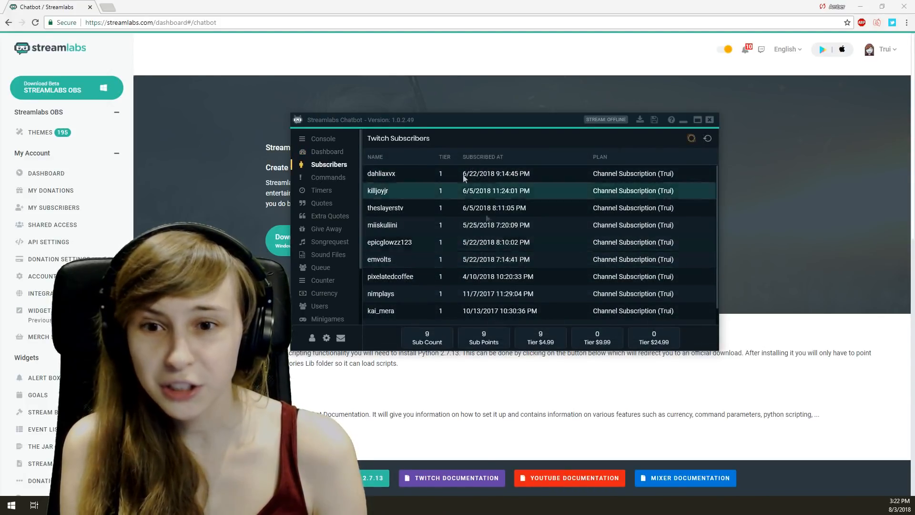
{"action": "left_click", "coordinate": [335, 177]}
{"action": "left_click", "coordinate": [329, 165]}
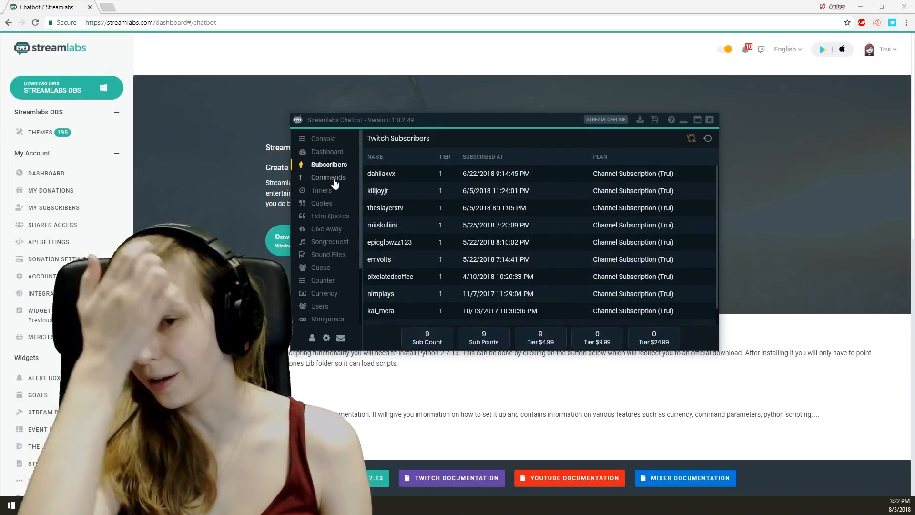
{"action": "scroll", "coordinate": [496, 220], "scroll_direction": "down", "scroll_amount": 1}
{"action": "scroll", "coordinate": [477, 216], "scroll_direction": "up", "scroll_amount": 1}
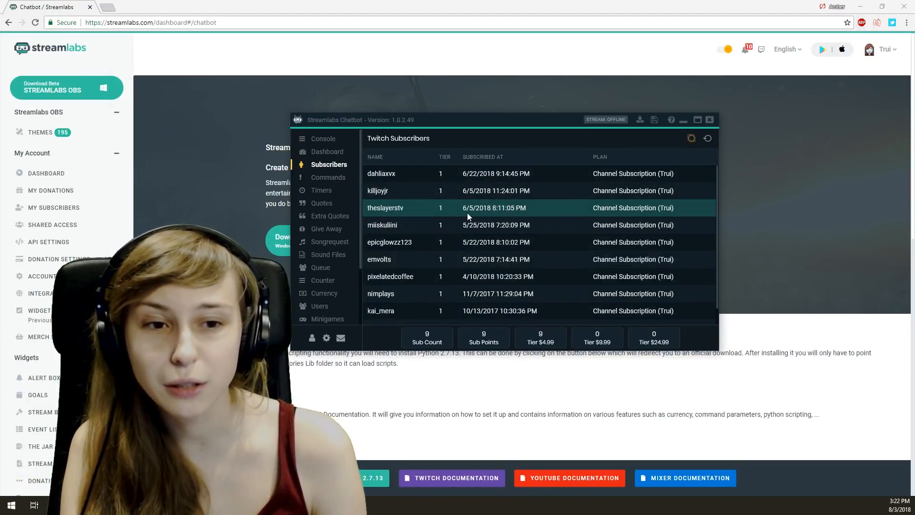
Look through the Commands list with its permissions, responses, cooldowns, costs and enabled states.
{"action": "left_click", "coordinate": [335, 180]}
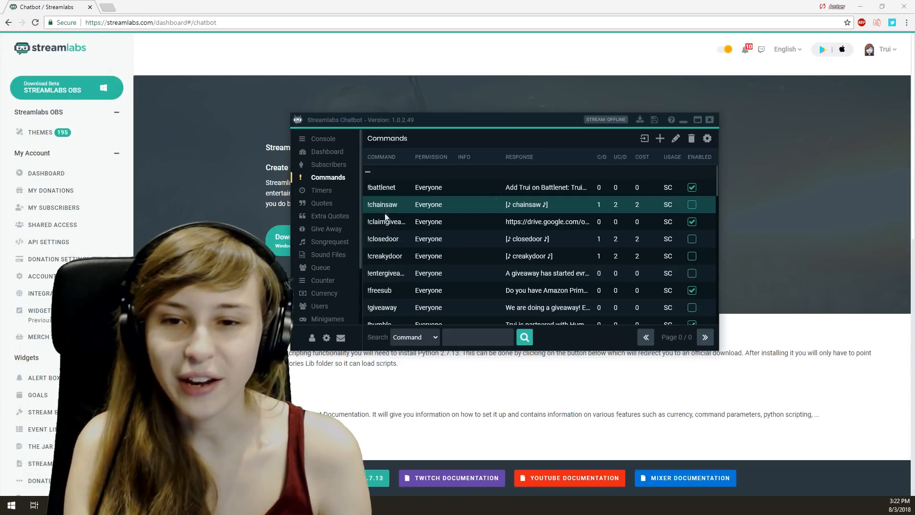
{"action": "scroll", "coordinate": [411, 221], "scroll_direction": "down", "scroll_amount": 10}
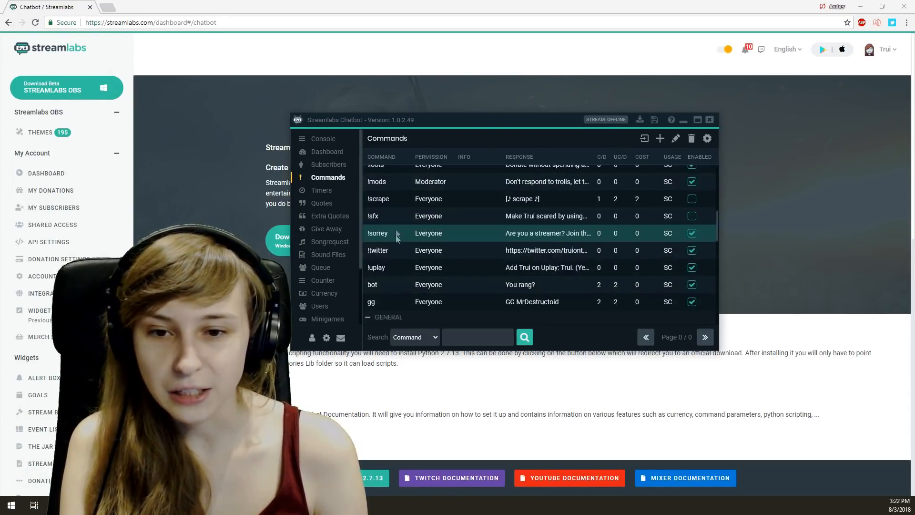
{"action": "scroll", "coordinate": [396, 234], "scroll_direction": "up", "scroll_amount": 10}
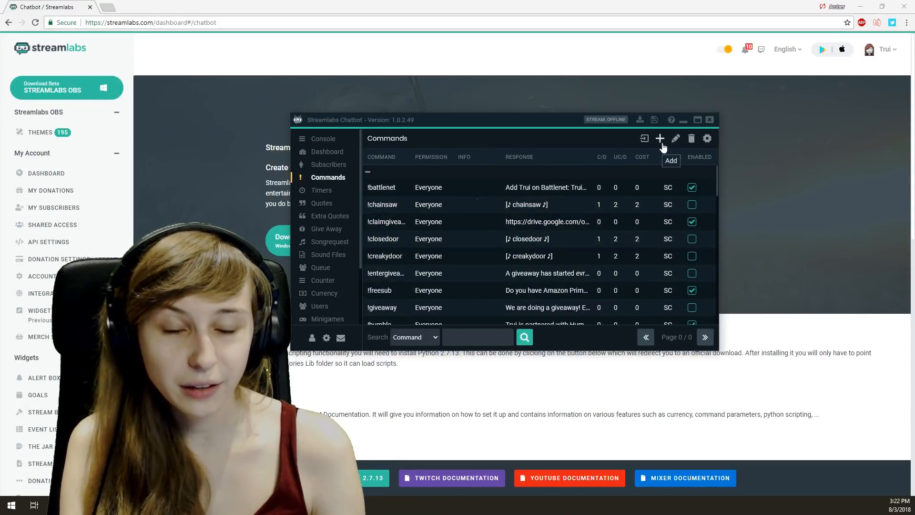
Start adding a new chat command named !uptime.
{"action": "left_click", "coordinate": [662, 141]}
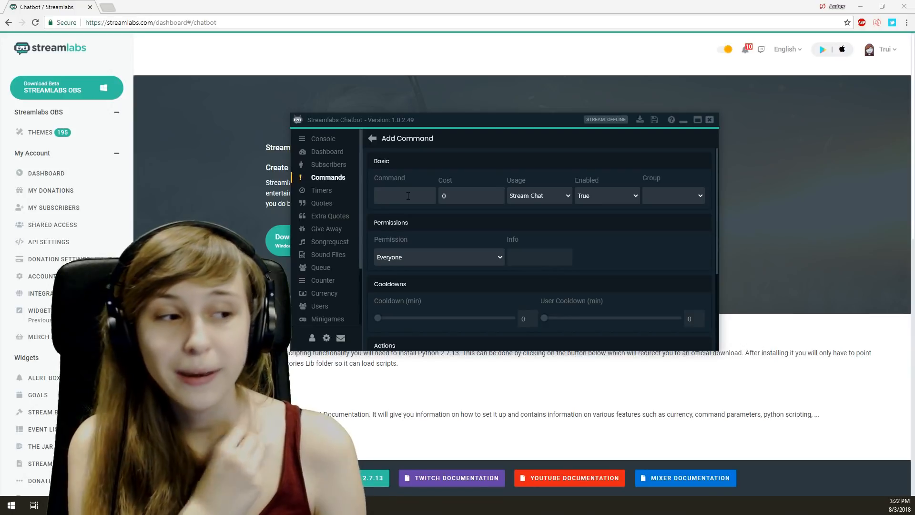
{"action": "type", "text": "!"}
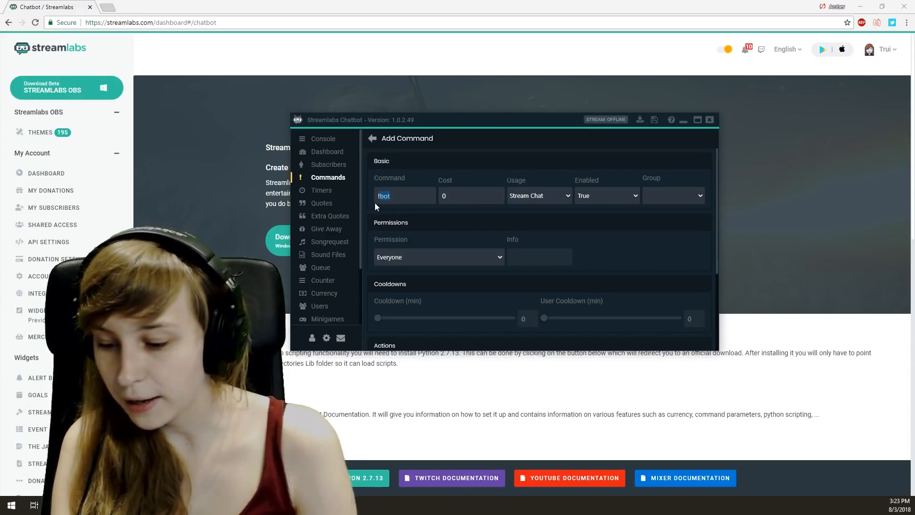
{"action": "type", "text": "uptime"}
{"action": "left_click", "coordinate": [457, 197]}
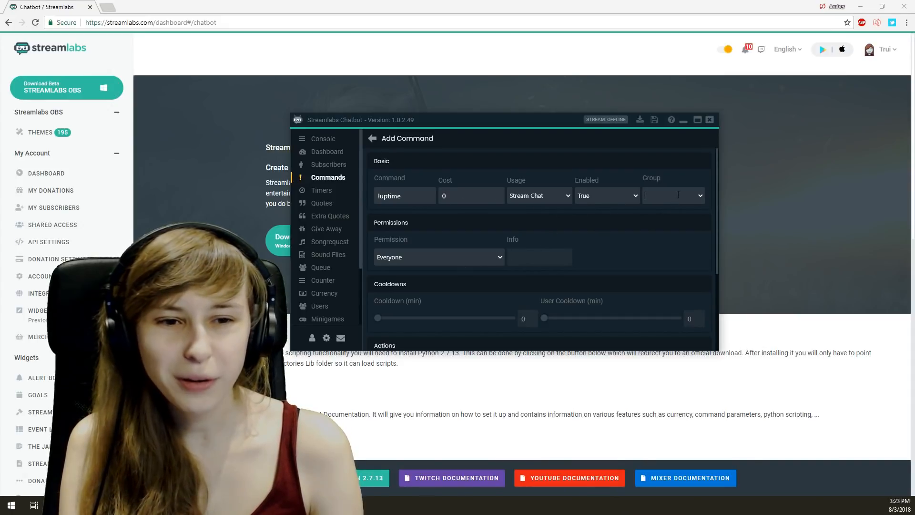
Set the new command's group to [GAME] Fortnite.
{"action": "left_click", "coordinate": [703, 199]}
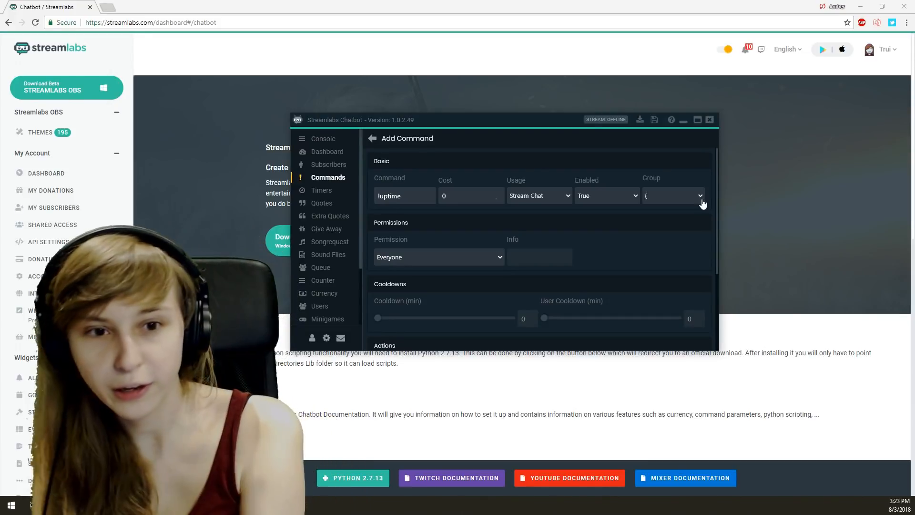
{"action": "key", "text": "Down"}
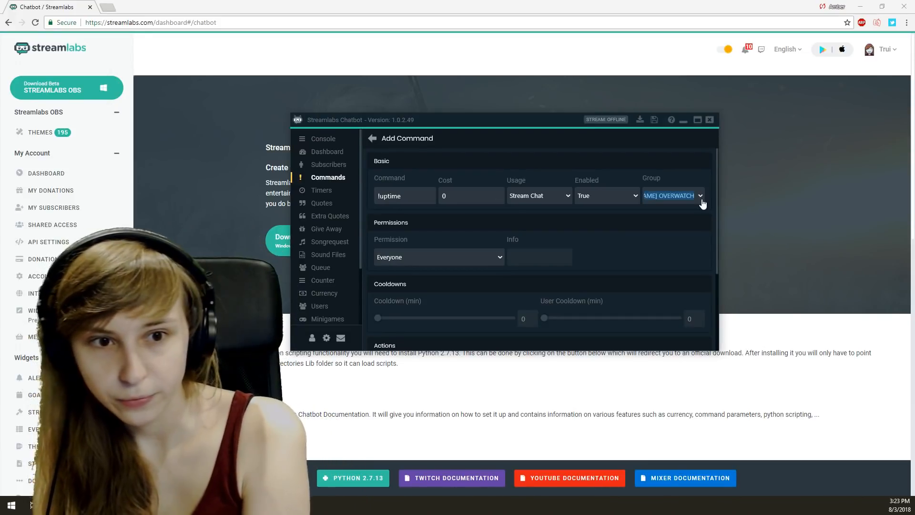
{"action": "type", "text": "AME"}
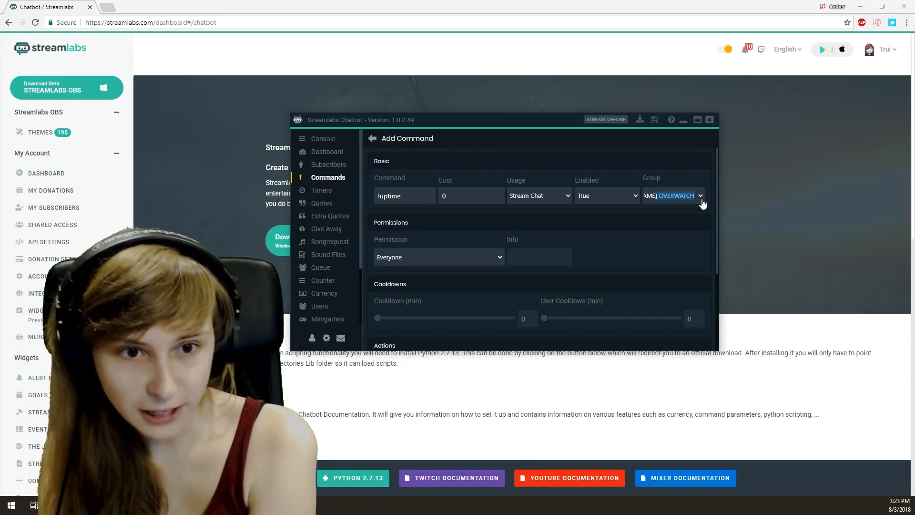
{"action": "type", "text": "] Fortnite"}
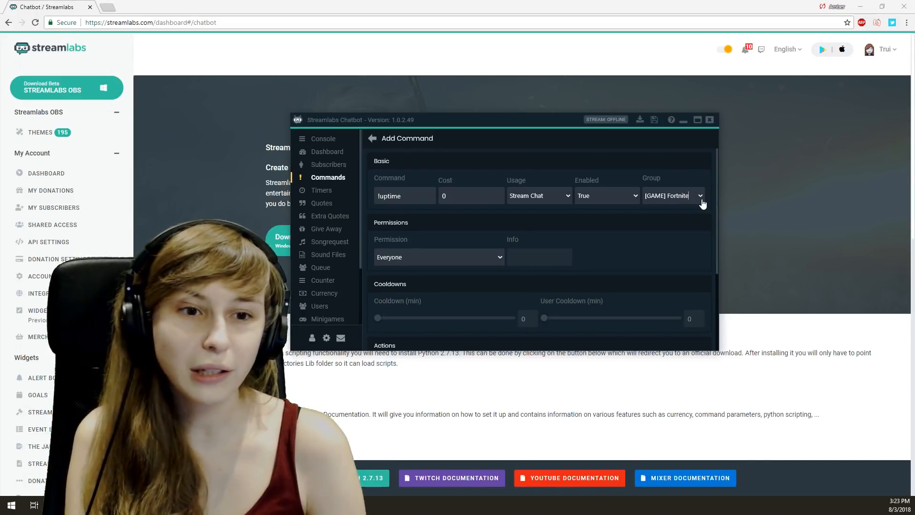
Clear the group name from the new !uptime command.
{"action": "key", "text": "BackSpace"}
{"action": "key", "text": "BackSpace"}
{"action": "key", "text": "BackSpace"}
{"action": "key", "text": "BackSpace"}
{"action": "key", "text": "BackSpace"}
{"action": "key", "text": "BackSpace"}
{"action": "key", "text": "BackSpace"}
{"action": "key", "text": "BackSpace"}
{"action": "key", "text": "BackSpace"}
{"action": "key", "text": "BackSpace"}
{"action": "key", "text": "BackSpace"}
{"action": "key", "text": "BackSpace"}
{"action": "key", "text": "BackSpace"}
{"action": "key", "text": "BackSpace"}
{"action": "key", "text": "BackSpace"}
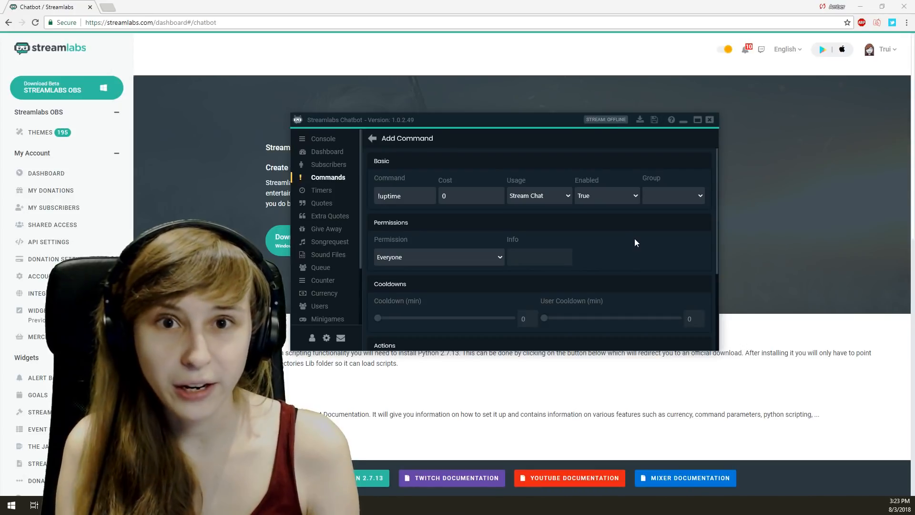
Review the permission levels available for the new command and leave its form without submitting.
{"action": "scroll", "coordinate": [630, 243], "scroll_direction": "down", "scroll_amount": 1}
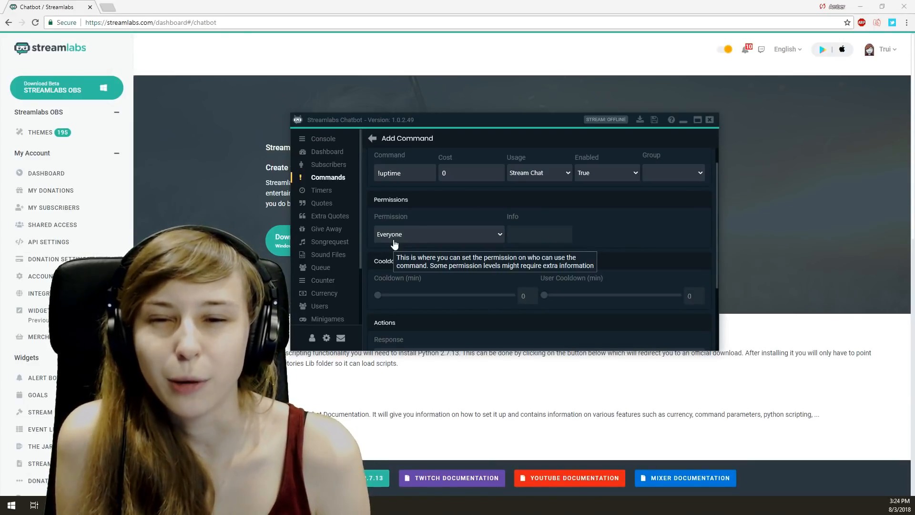
{"action": "left_click", "coordinate": [394, 244]}
{"action": "left_click", "coordinate": [395, 244]}
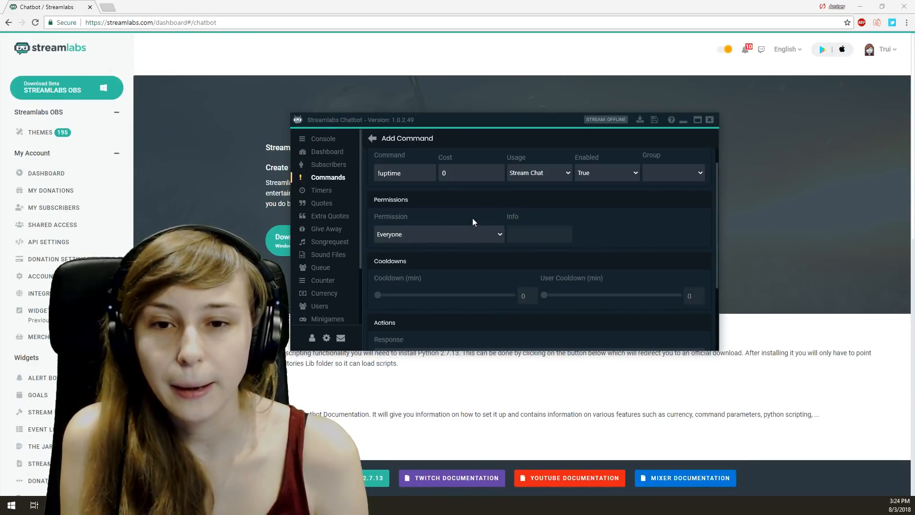
{"action": "scroll", "coordinate": [472, 220], "scroll_direction": "up", "scroll_amount": 1}
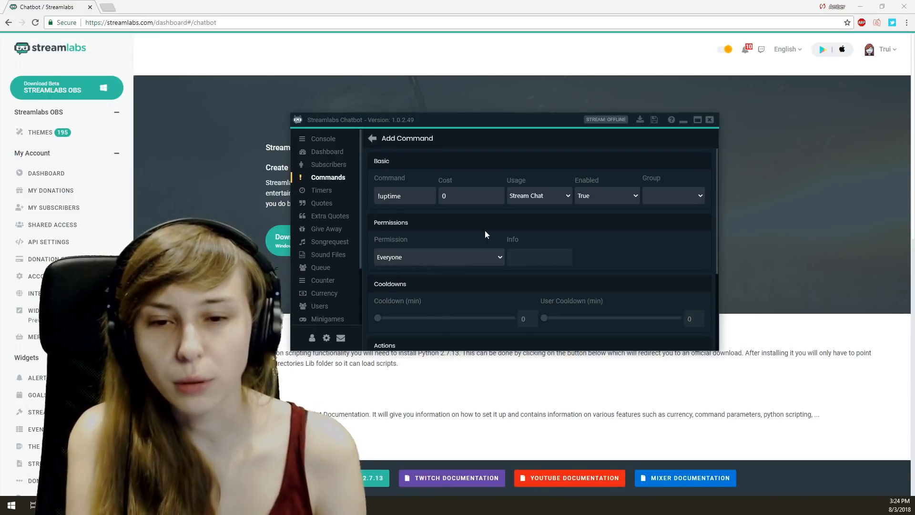
{"action": "scroll", "coordinate": [485, 231], "scroll_direction": "down", "scroll_amount": 1}
{"action": "left_click", "coordinate": [427, 242]}
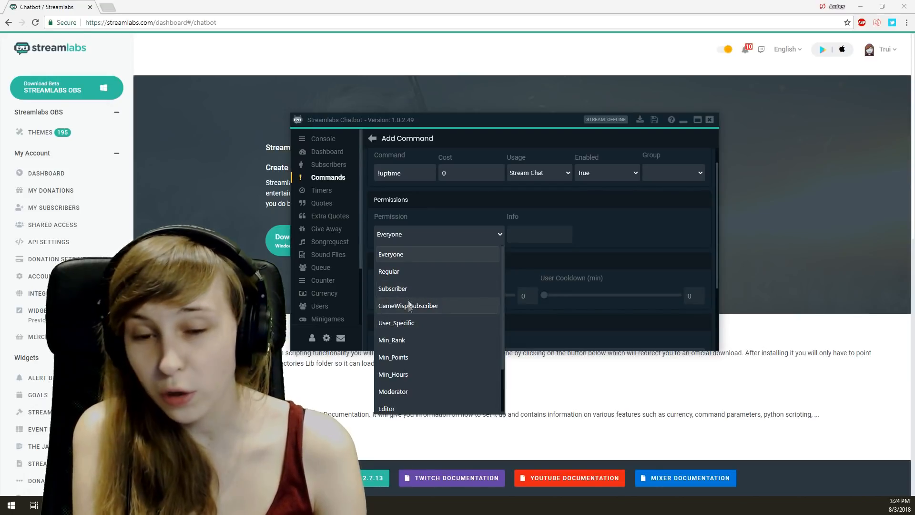
{"action": "scroll", "coordinate": [408, 317], "scroll_direction": "down", "scroll_amount": 1}
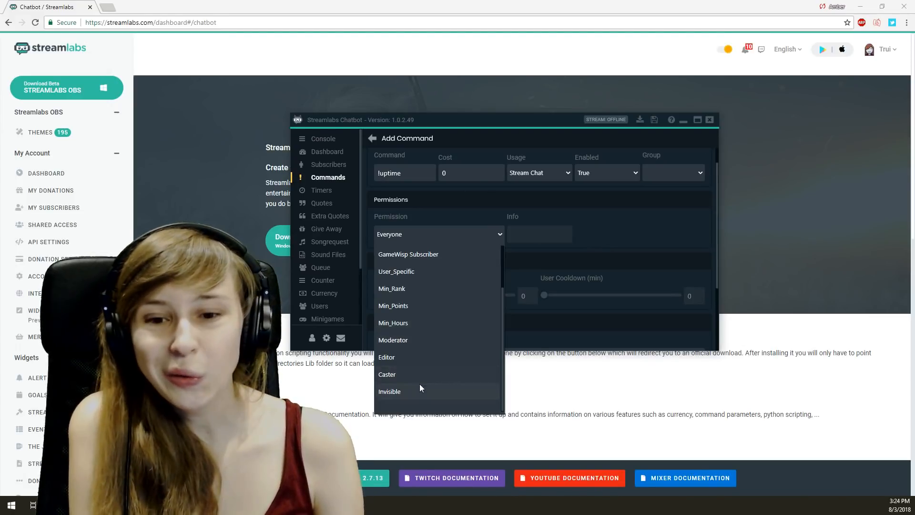
{"action": "left_click", "coordinate": [639, 242]}
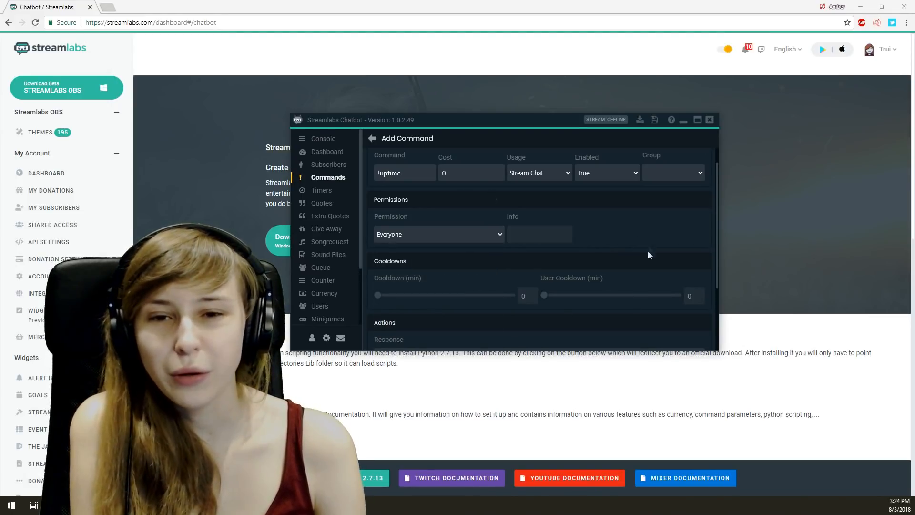
{"action": "left_click", "coordinate": [371, 139]}
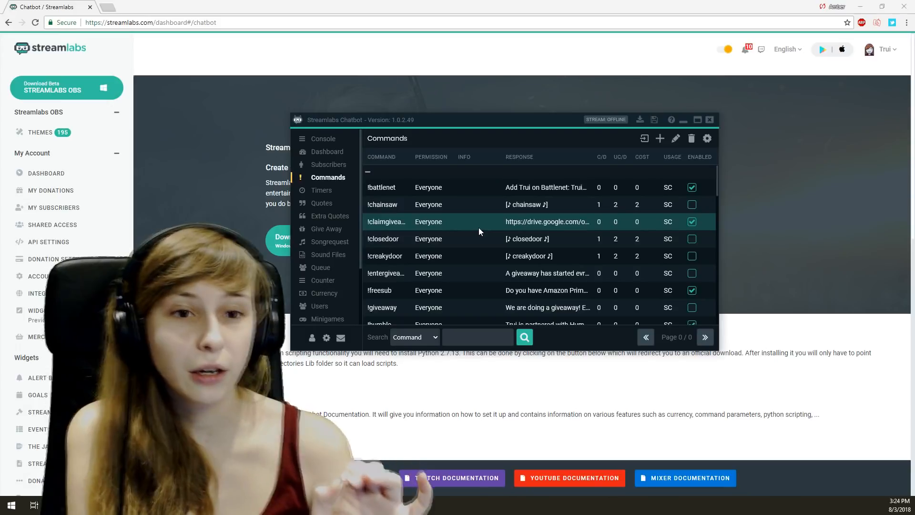
Search the existing commands for "uptime" and open the !uptime command for editing.
{"action": "scroll", "coordinate": [476, 227], "scroll_direction": "down", "scroll_amount": 5}
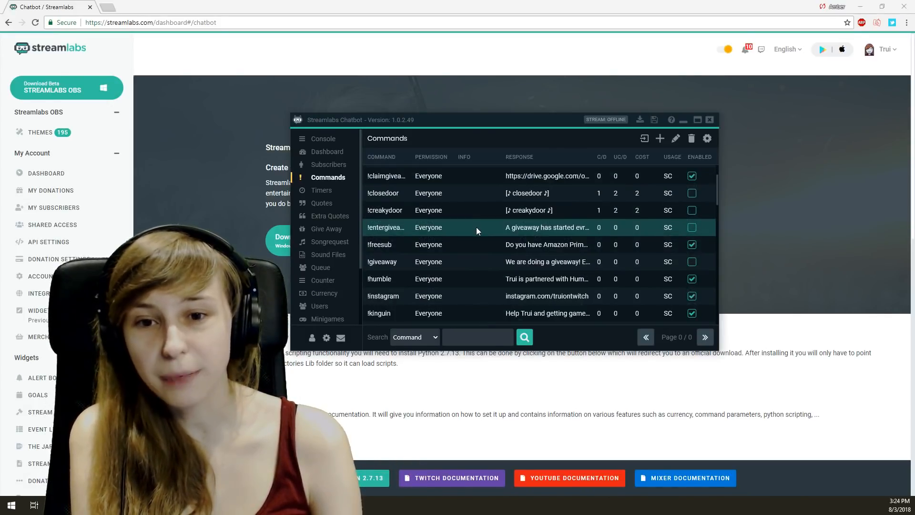
{"action": "scroll", "coordinate": [451, 251], "scroll_direction": "down", "scroll_amount": 3}
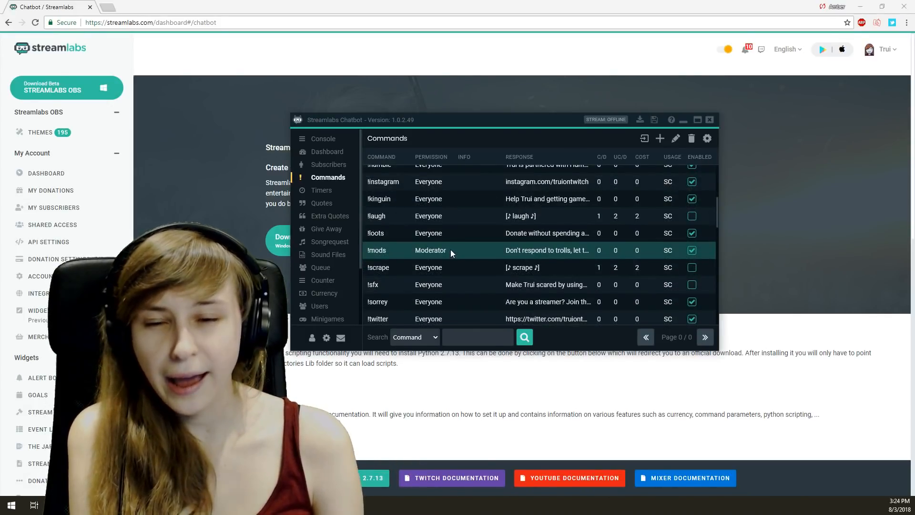
{"action": "scroll", "coordinate": [451, 248], "scroll_direction": "down", "scroll_amount": 5}
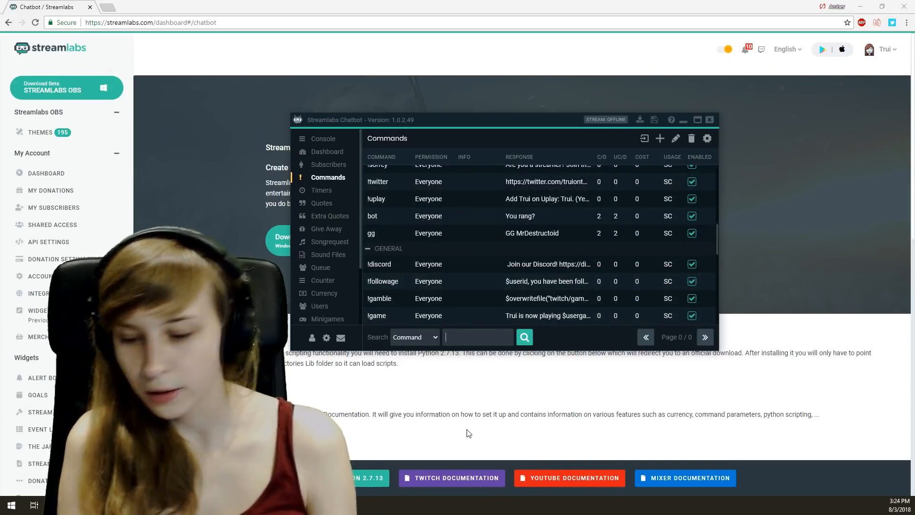
{"action": "type", "text": "ptime"}
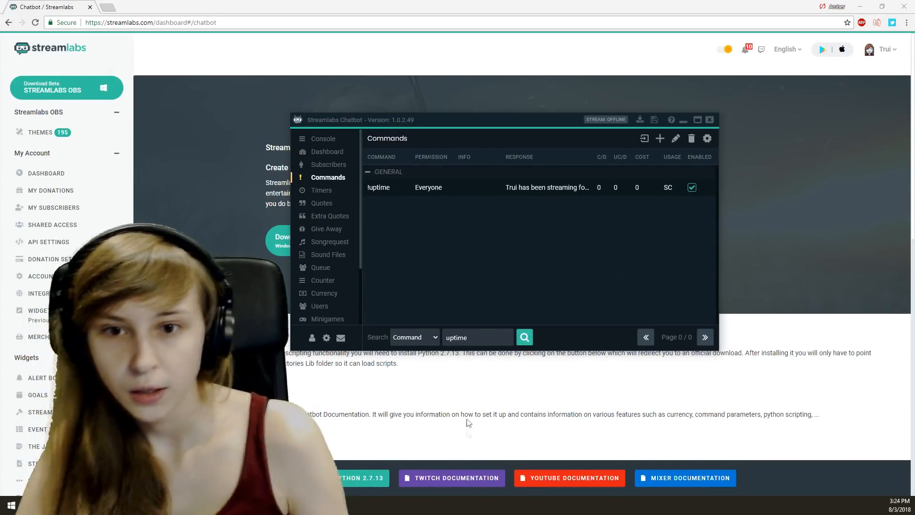
{"action": "left_click", "coordinate": [462, 190]}
{"action": "right_click", "coordinate": [462, 190]}
{"action": "left_click", "coordinate": [494, 203]}
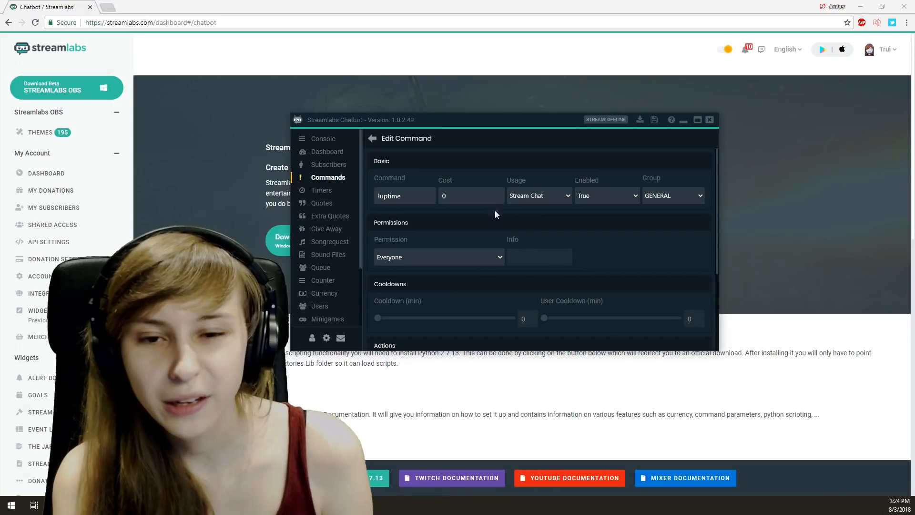
Examine the !uptime command's response text, its $uptime parameter and its basic settings.
{"action": "scroll", "coordinate": [553, 229], "scroll_direction": "down", "scroll_amount": 3}
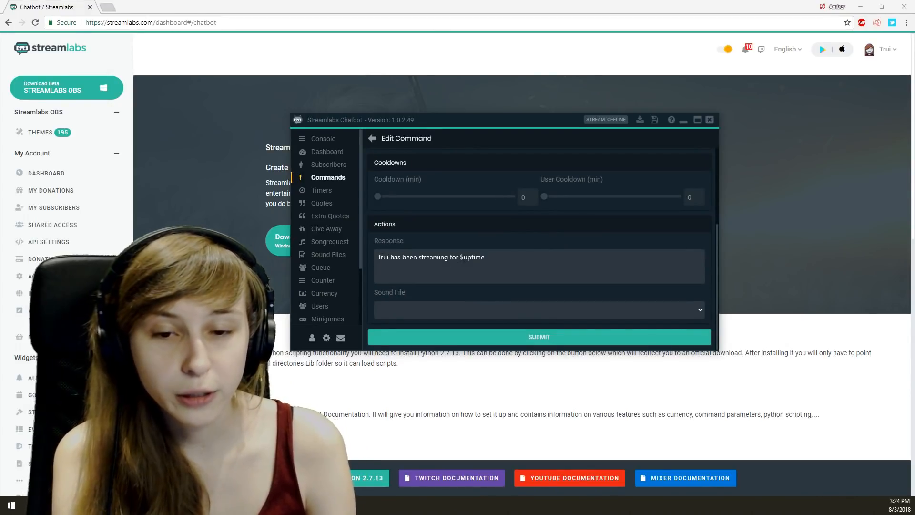
{"action": "left_click_drag", "start_coordinate": [487, 257], "coordinate": [460, 258]}
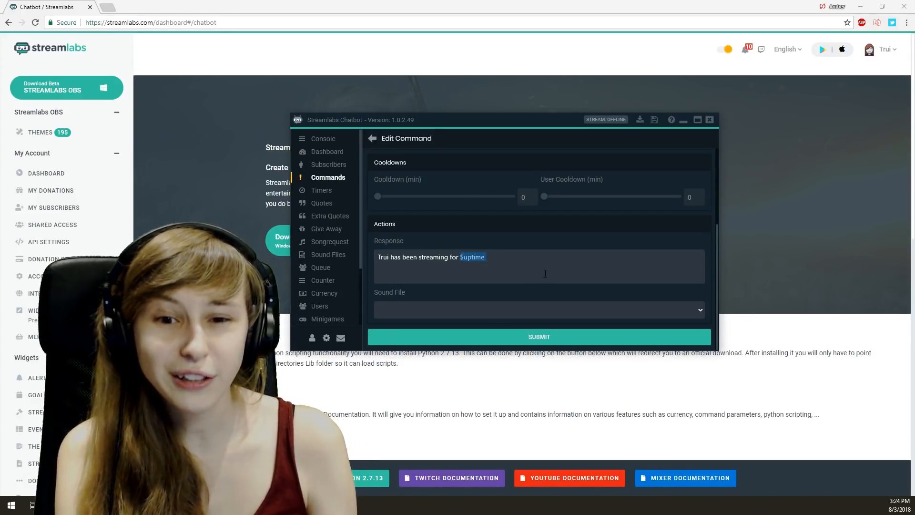
{"action": "left_click_drag", "start_coordinate": [487, 258], "coordinate": [467, 259]}
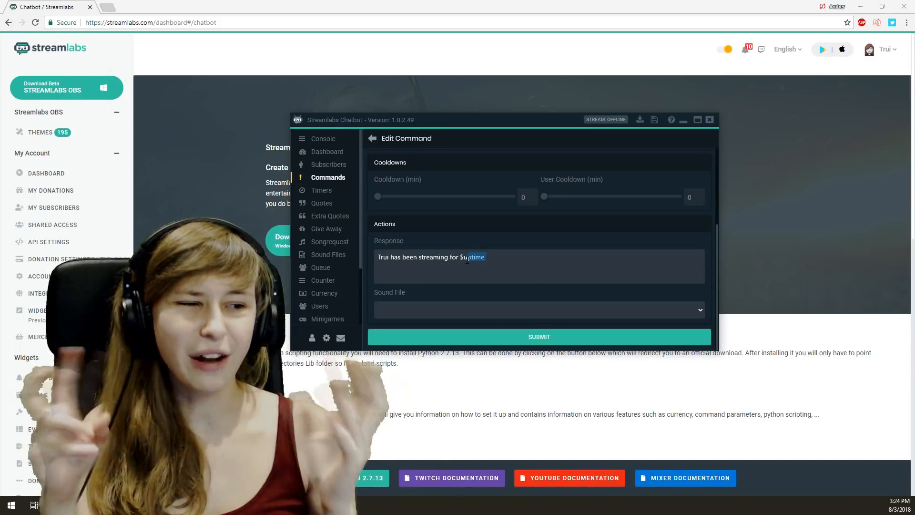
{"action": "left_click_drag", "start_coordinate": [486, 258], "coordinate": [459, 259]}
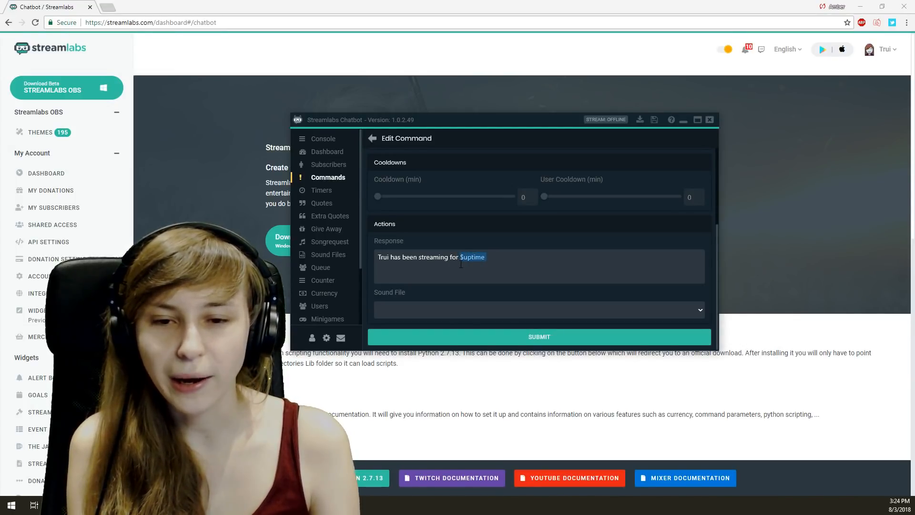
{"action": "left_click", "coordinate": [440, 264]}
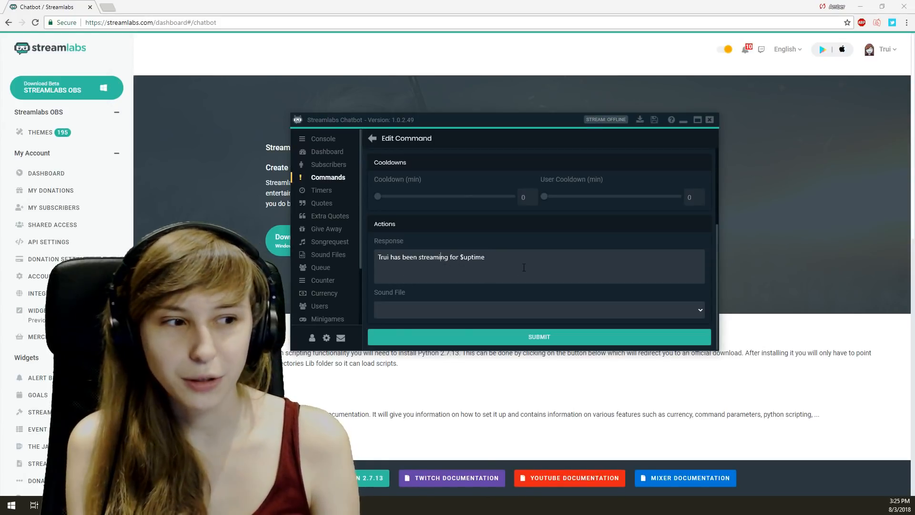
{"action": "scroll", "coordinate": [524, 267], "scroll_direction": "up", "scroll_amount": 2}
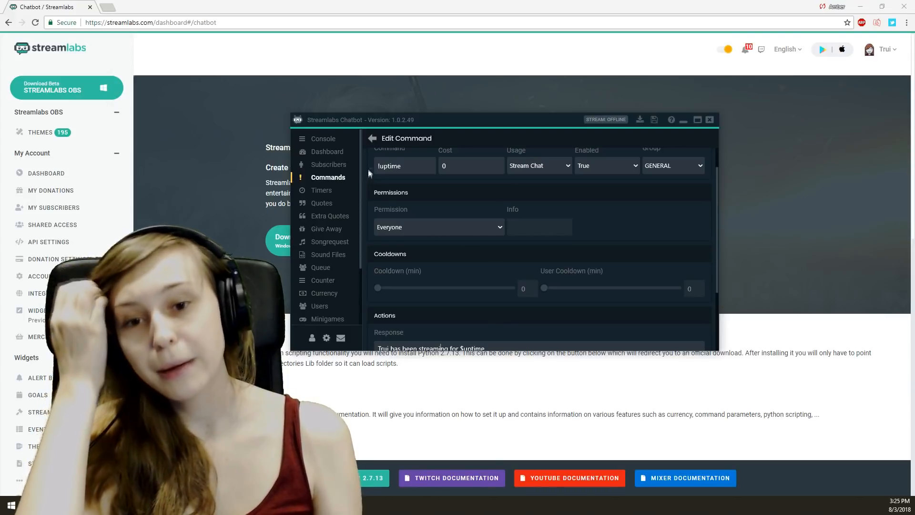
{"action": "scroll", "coordinate": [369, 169], "scroll_direction": "up", "scroll_amount": 1}
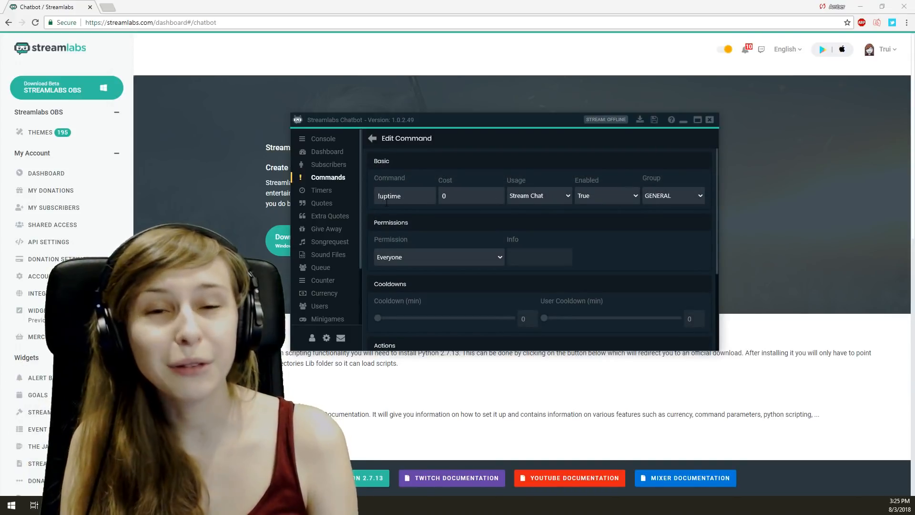
Return to the Commands list, search for "Followage" and open the !followage command for editing.
{"action": "left_click", "coordinate": [372, 139]}
{"action": "key", "text": "ctrl+a"}
{"action": "type", "text": "Followage"}
{"action": "key", "text": "Return"}
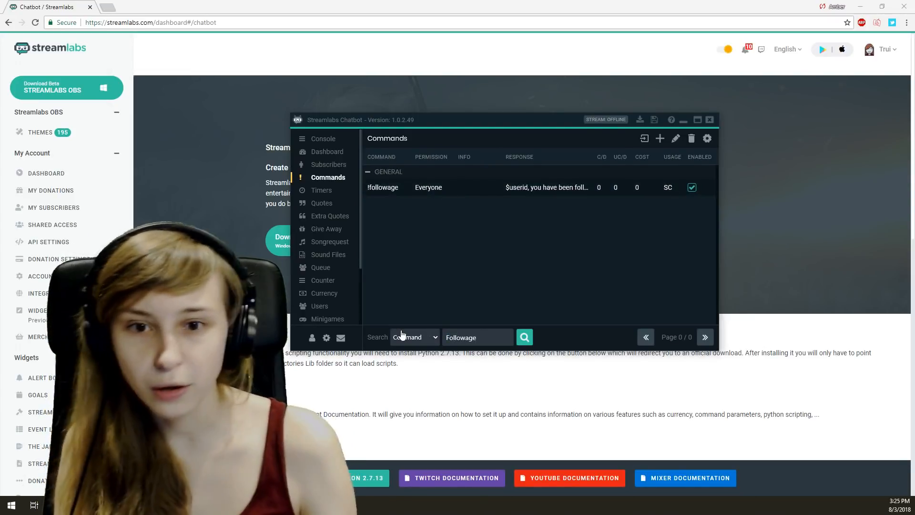
{"action": "left_click", "coordinate": [428, 190]}
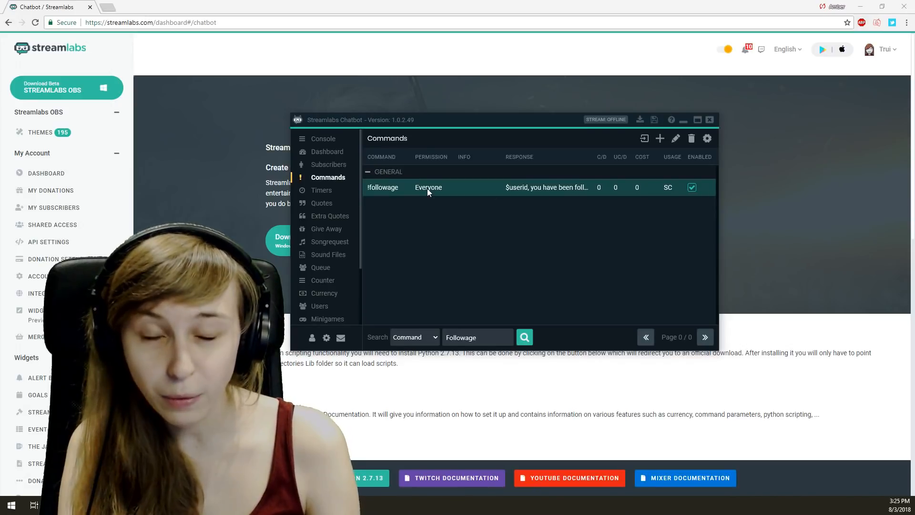
{"action": "right_click", "coordinate": [428, 187]}
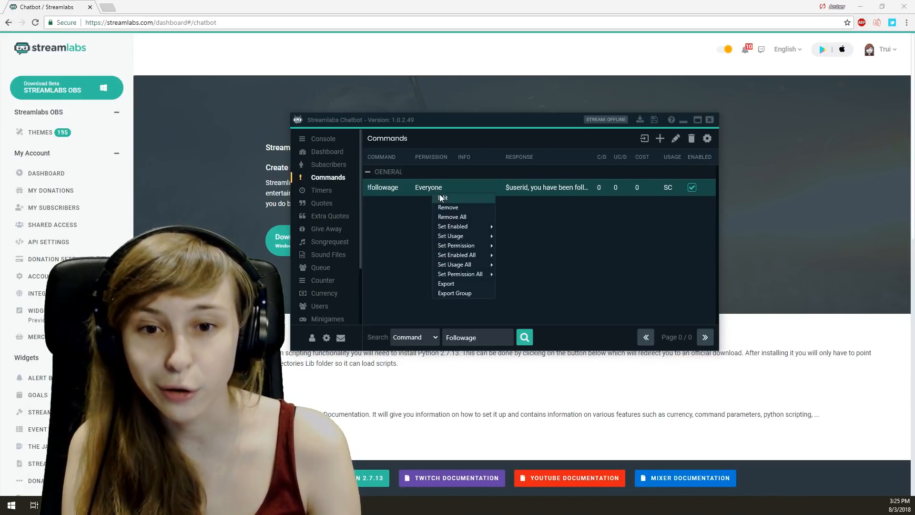
{"action": "left_click", "coordinate": [440, 194]}
Examine the $userid parameter and the plain wording in the !followage command's response.
{"action": "scroll", "coordinate": [476, 228], "scroll_direction": "down", "scroll_amount": 3}
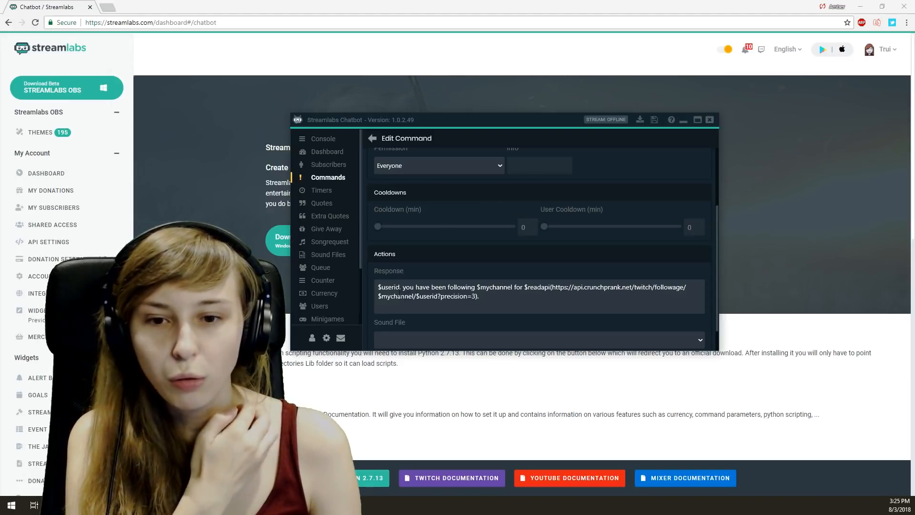
{"action": "left_click_drag", "start_coordinate": [402, 288], "coordinate": [476, 288]}
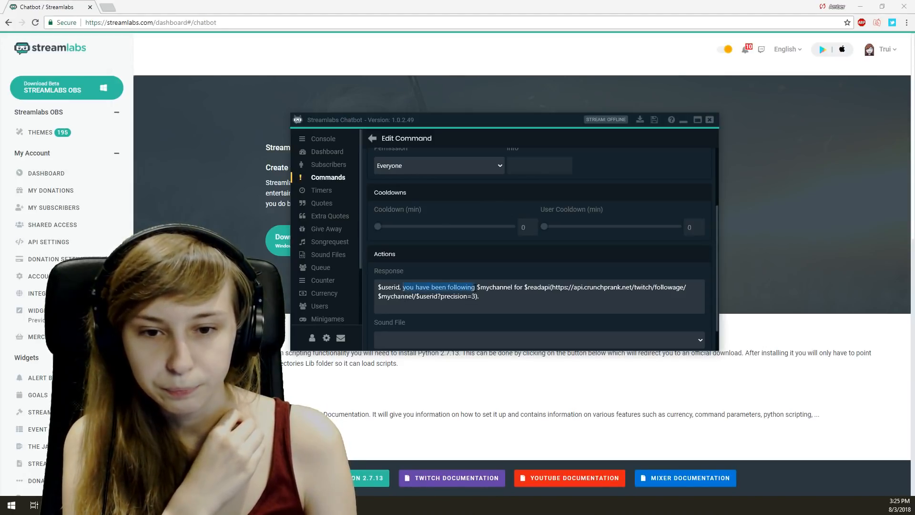
{"action": "double_click", "coordinate": [518, 287]}
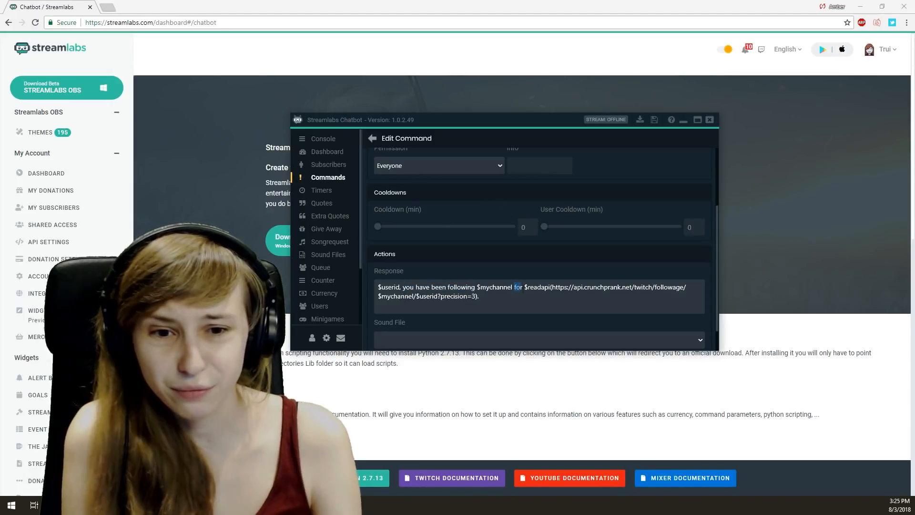
{"action": "left_click", "coordinate": [523, 295]}
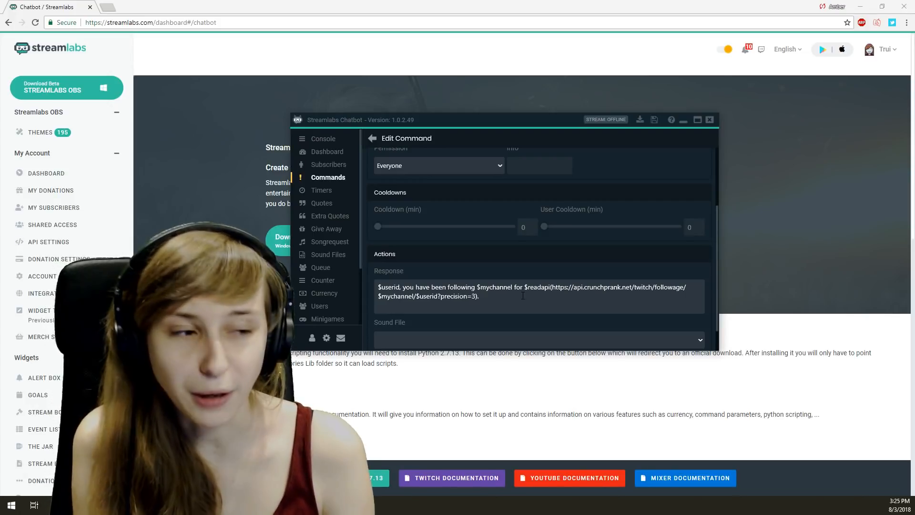
{"action": "left_click_drag", "start_coordinate": [403, 288], "coordinate": [378, 287]}
{"action": "left_click", "coordinate": [518, 301]}
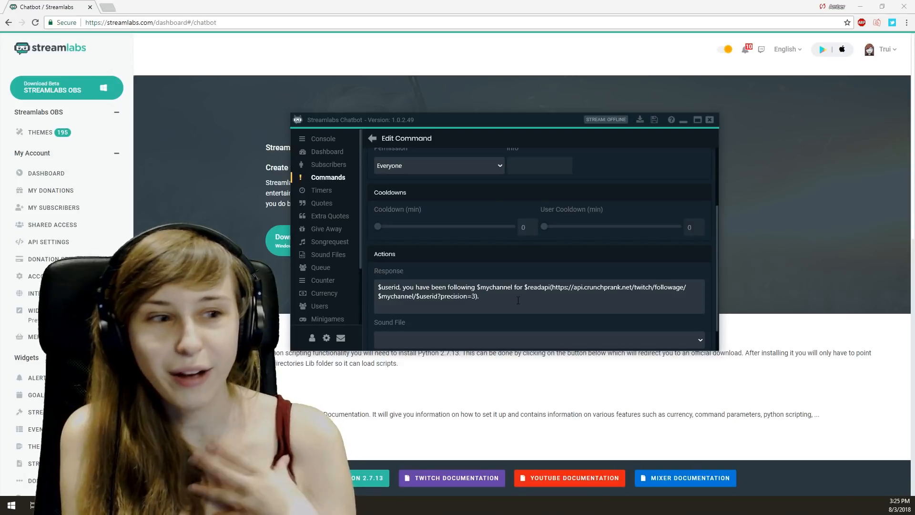
{"action": "left_click_drag", "start_coordinate": [403, 288], "coordinate": [378, 288]}
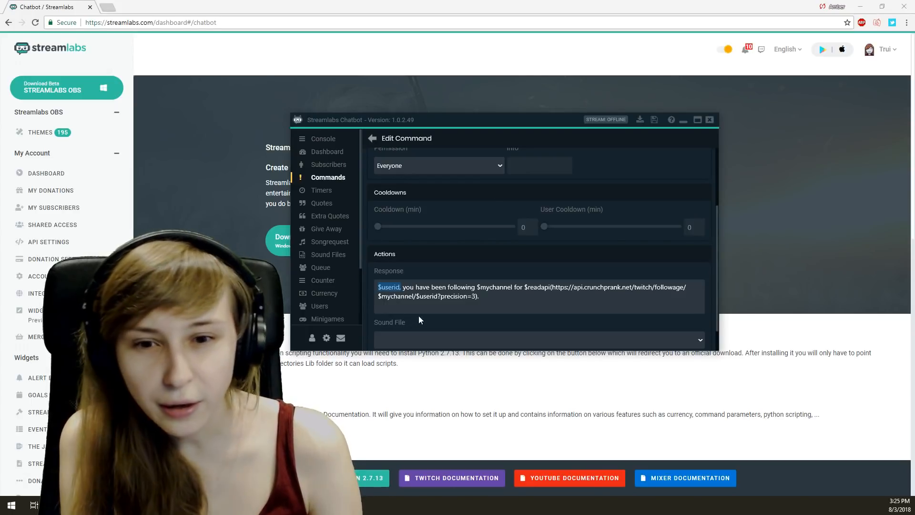
{"action": "left_click", "coordinate": [410, 287]}
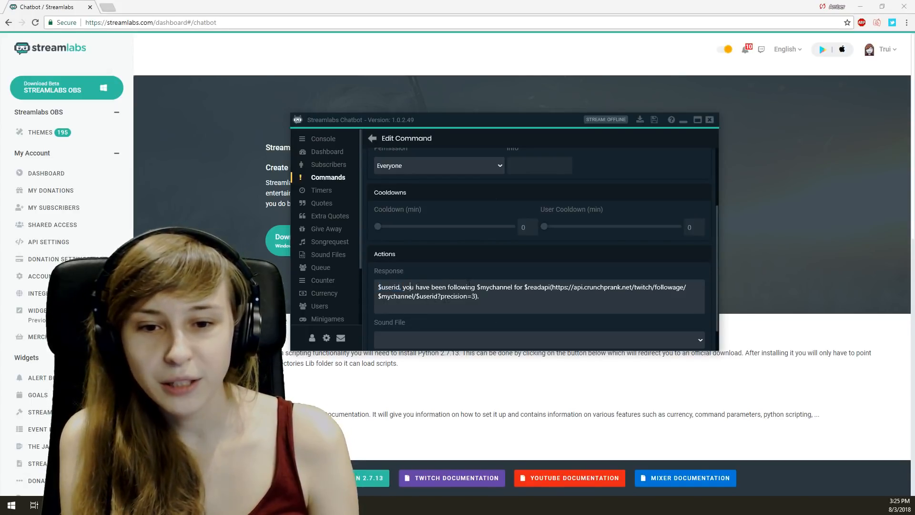
Examine the $mychannel parameter and the $readapi link in the !followage response, along with the command's remaining settings.
{"action": "left_click_drag", "start_coordinate": [477, 287], "coordinate": [513, 289]}
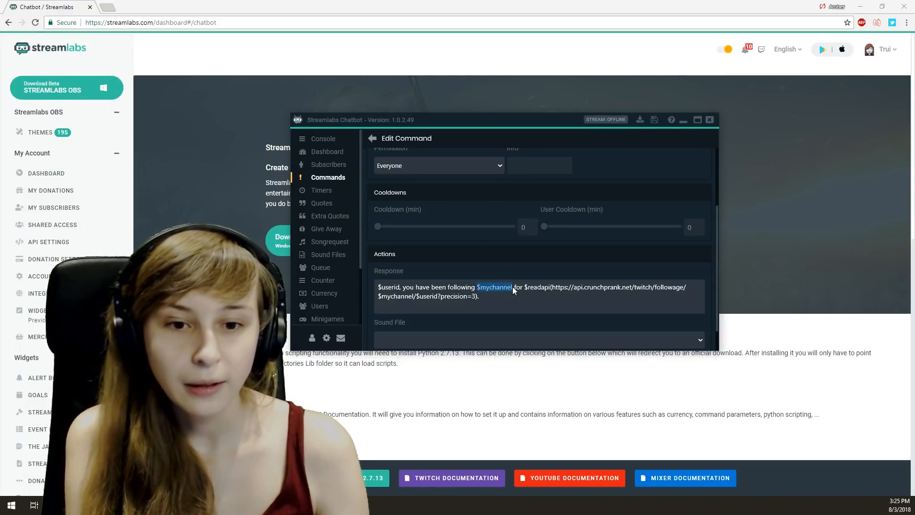
{"action": "left_click_drag", "start_coordinate": [525, 287], "coordinate": [533, 295]}
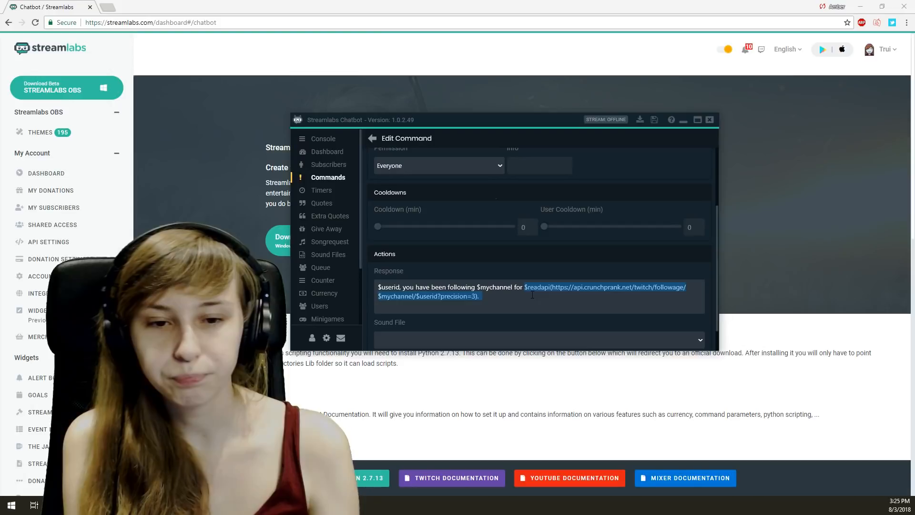
{"action": "left_click", "coordinate": [533, 295]}
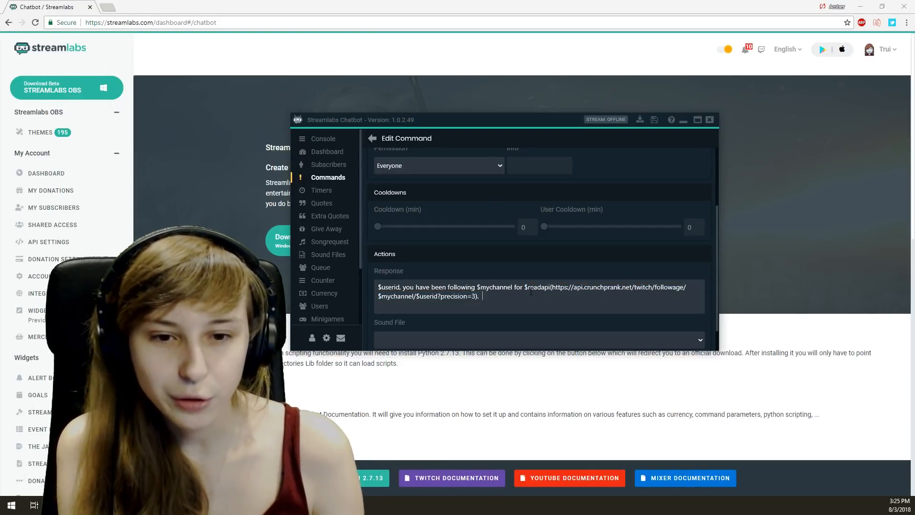
{"action": "left_click_drag", "start_coordinate": [525, 287], "coordinate": [534, 298]}
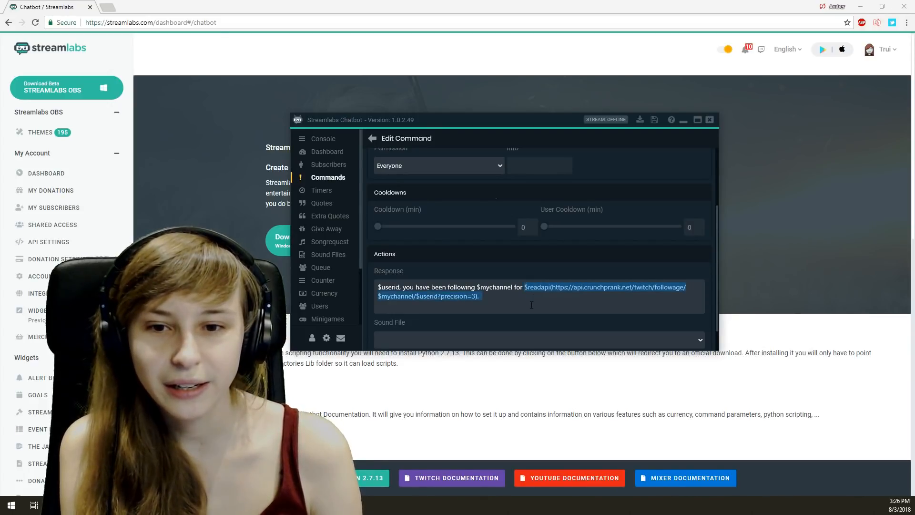
{"action": "left_click", "coordinate": [532, 305]}
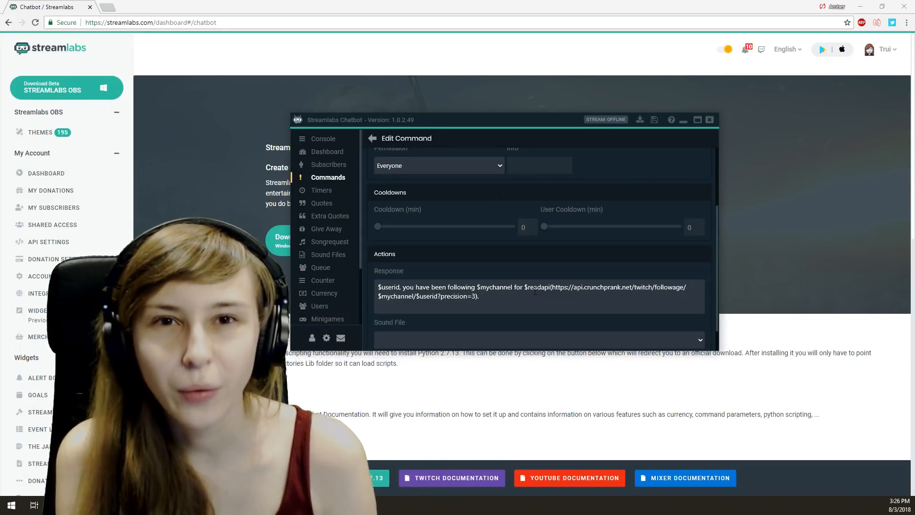
{"action": "scroll", "coordinate": [493, 294], "scroll_direction": "down", "scroll_amount": 1}
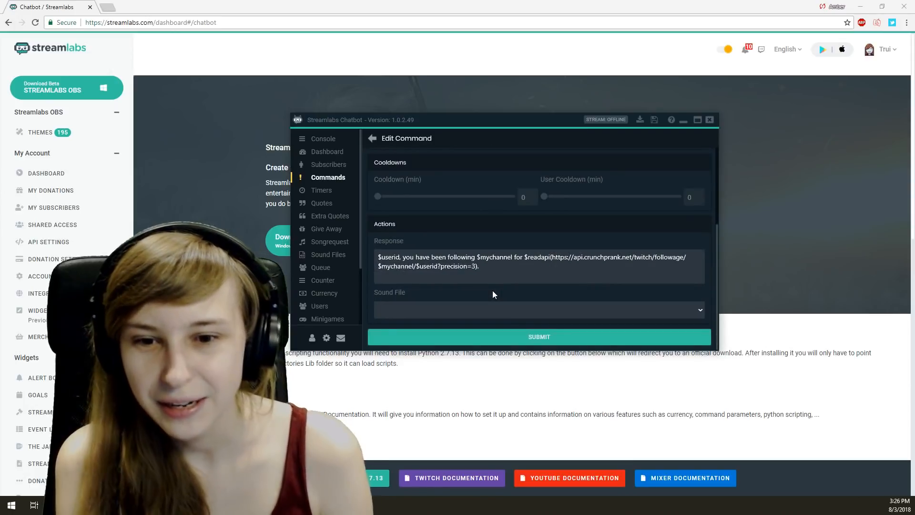
{"action": "scroll", "coordinate": [449, 261], "scroll_direction": "up", "scroll_amount": 1}
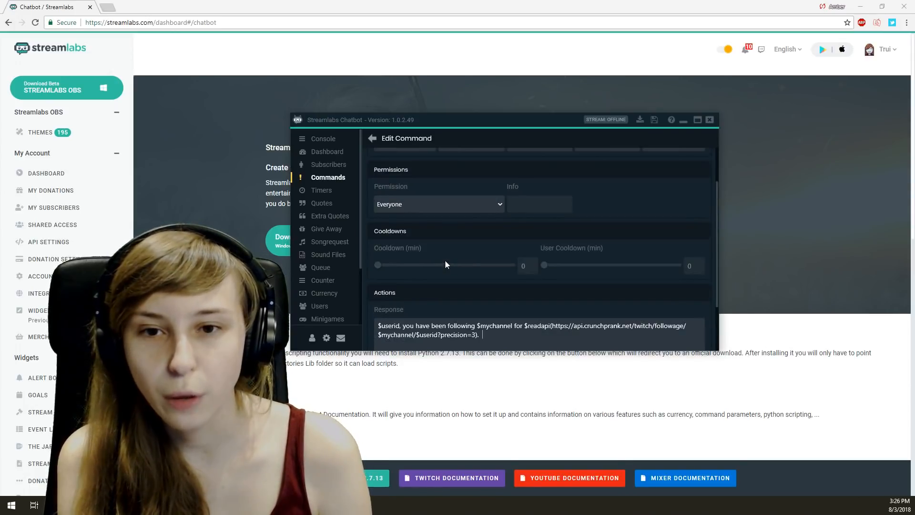
Leave the !followage command without submitting and clear the Followage search to list all commands.
{"action": "left_click", "coordinate": [372, 139]}
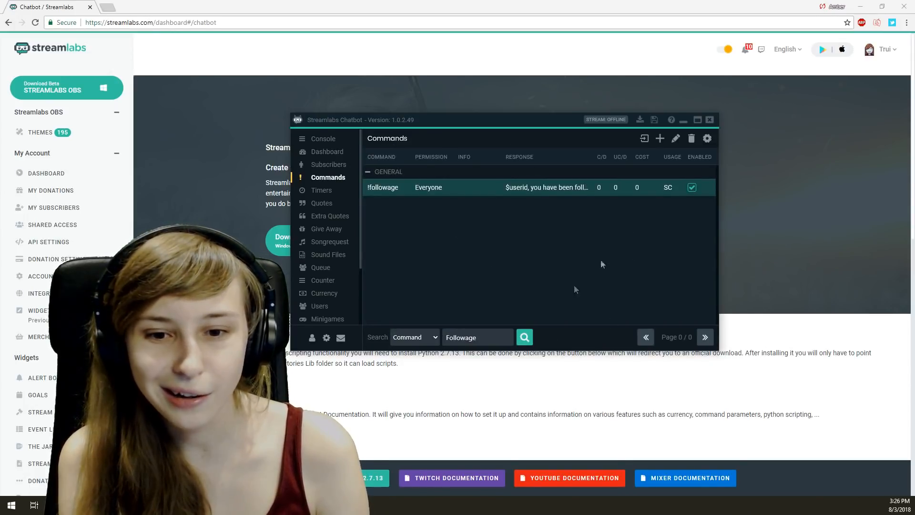
{"action": "double_click", "coordinate": [456, 337]}
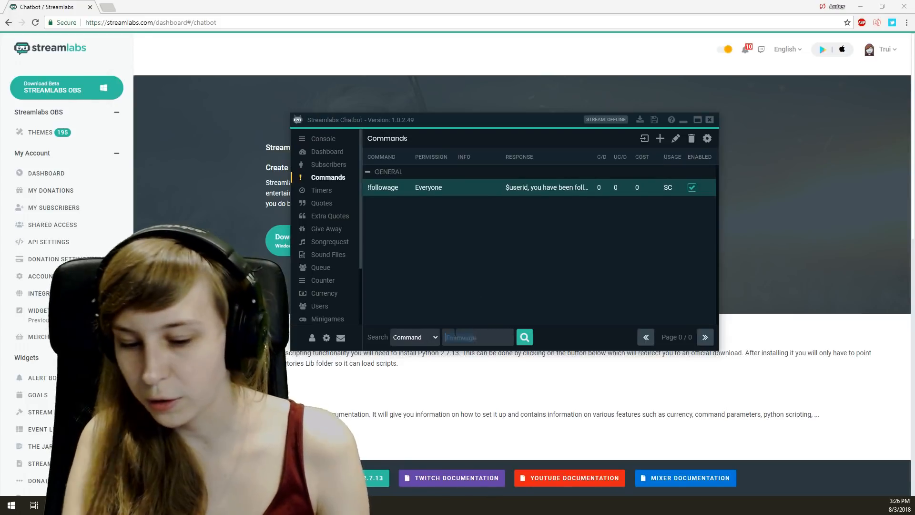
{"action": "key", "text": "BackSpace"}
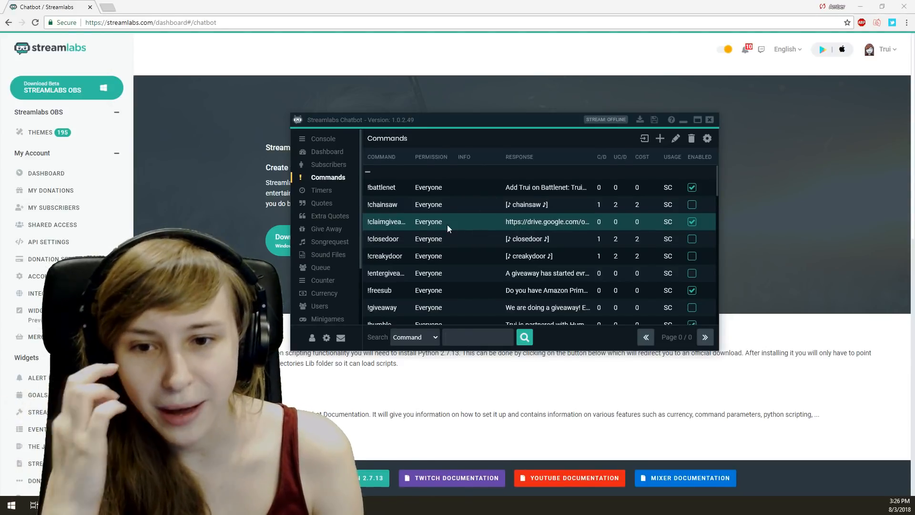
Look through the full command list, checking the kinds of responses, permissions and game-specific groups in use.
{"action": "scroll", "coordinate": [447, 225], "scroll_direction": "down", "scroll_amount": 1}
{"action": "scroll", "coordinate": [448, 225], "scroll_direction": "down", "scroll_amount": 1}
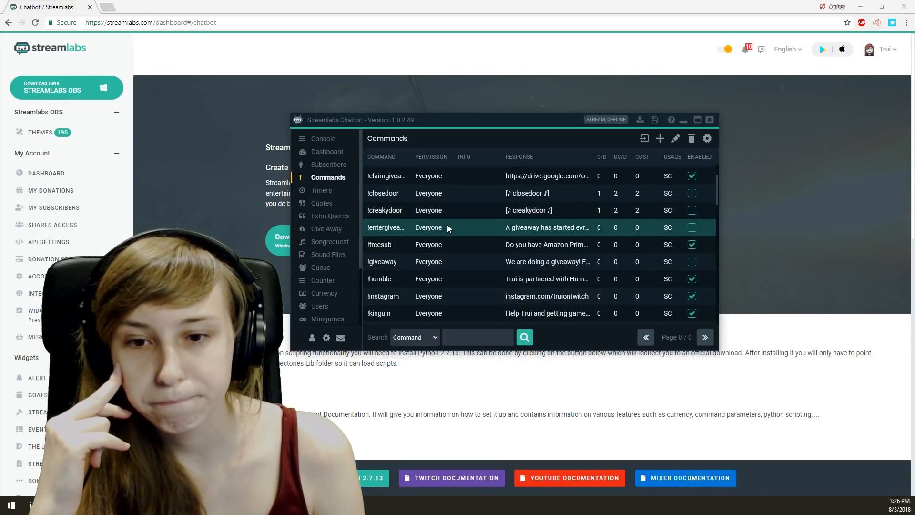
{"action": "scroll", "coordinate": [447, 225], "scroll_direction": "down", "scroll_amount": 1}
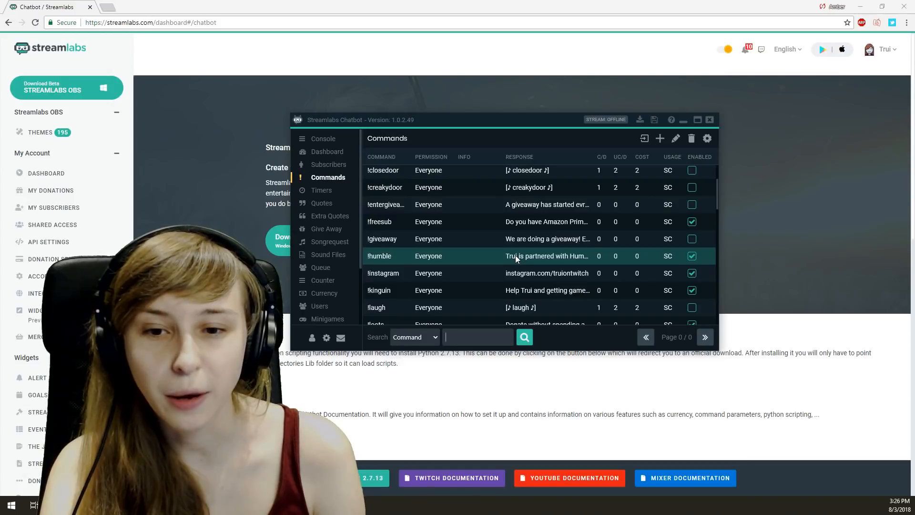
{"action": "scroll", "coordinate": [505, 255], "scroll_direction": "down", "scroll_amount": 1}
{"action": "scroll", "coordinate": [516, 245], "scroll_direction": "down", "scroll_amount": 1}
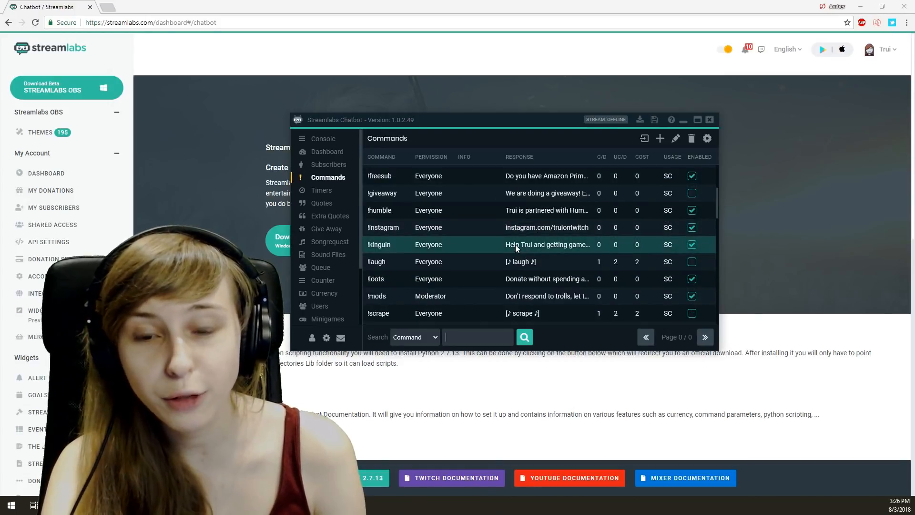
{"action": "scroll", "coordinate": [516, 244], "scroll_direction": "down", "scroll_amount": 1}
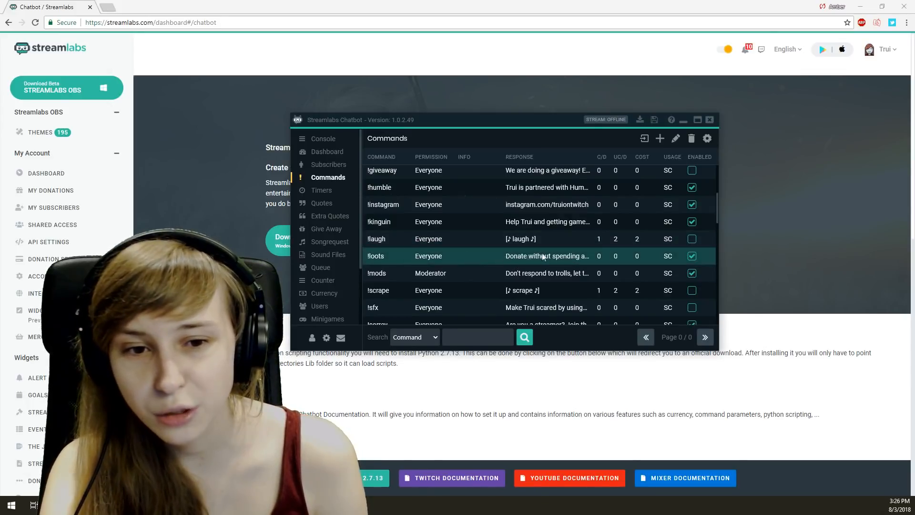
{"action": "scroll", "coordinate": [542, 253], "scroll_direction": "down", "scroll_amount": 5}
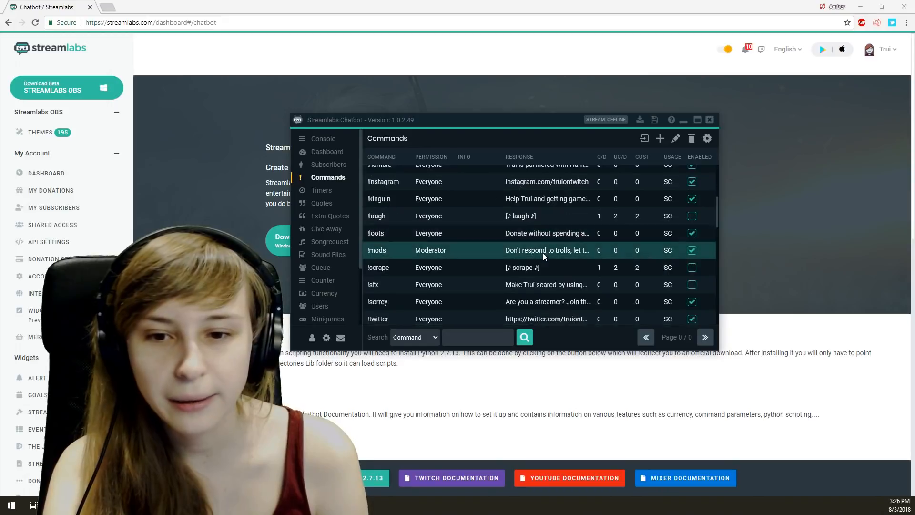
{"action": "scroll", "coordinate": [543, 253], "scroll_direction": "down", "scroll_amount": 8}
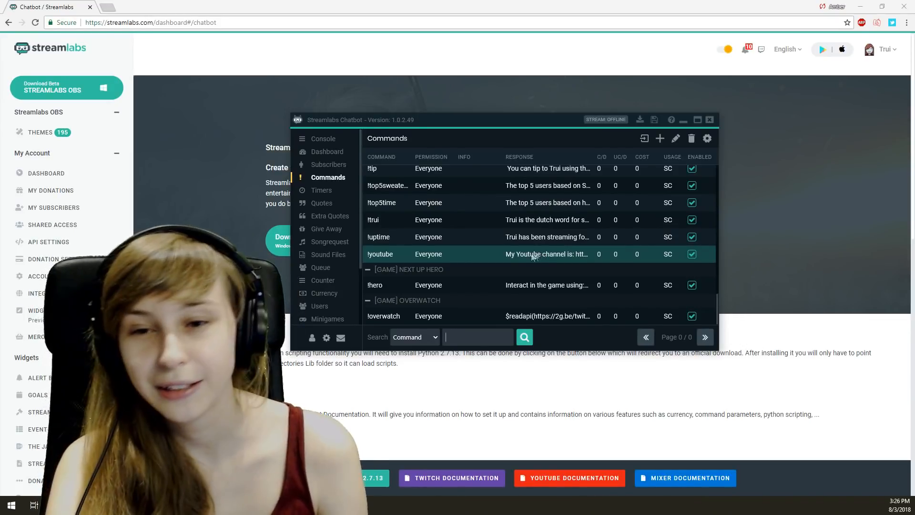
Open the Timers page and review the existing timers in the general and game groups.
{"action": "left_click", "coordinate": [323, 191]}
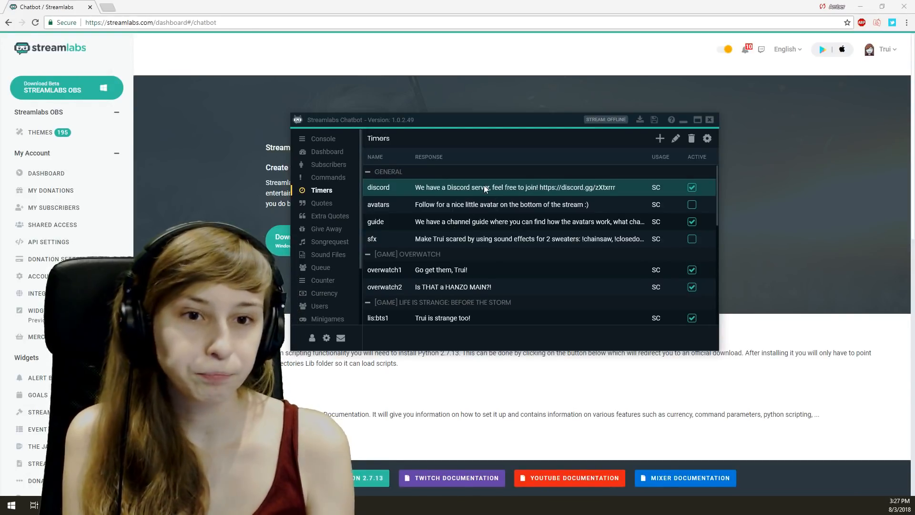
{"action": "scroll", "coordinate": [492, 224], "scroll_direction": "down", "scroll_amount": 3}
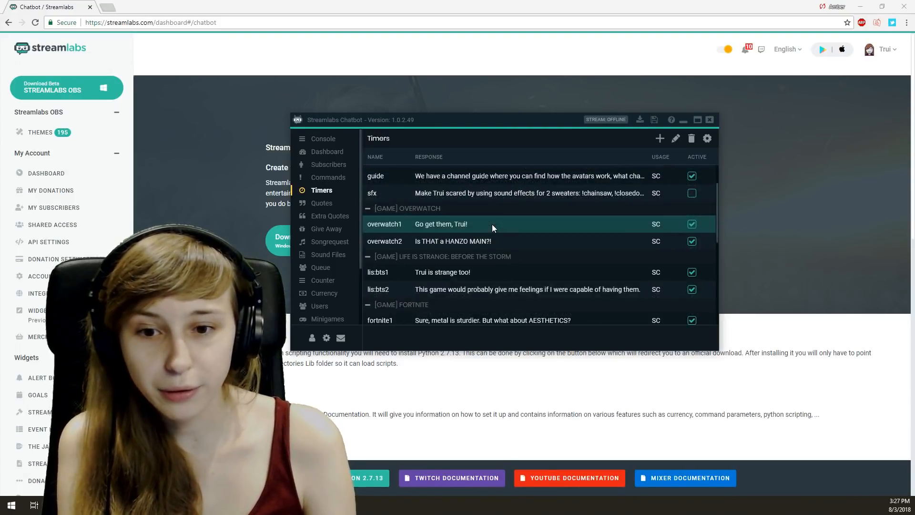
{"action": "scroll", "coordinate": [492, 224], "scroll_direction": "up", "scroll_amount": 3}
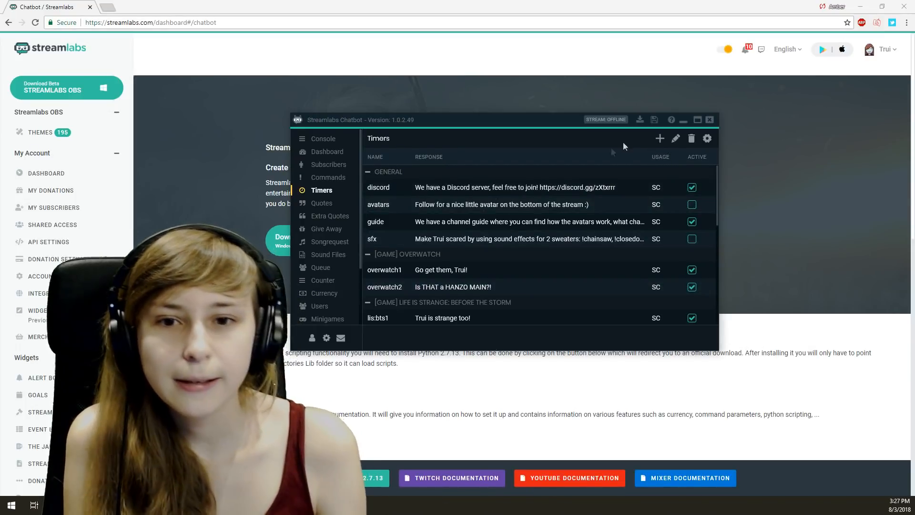
Start a new timer and try assigning it to the [GAME] OVERWATCH group.
{"action": "left_click", "coordinate": [658, 139]}
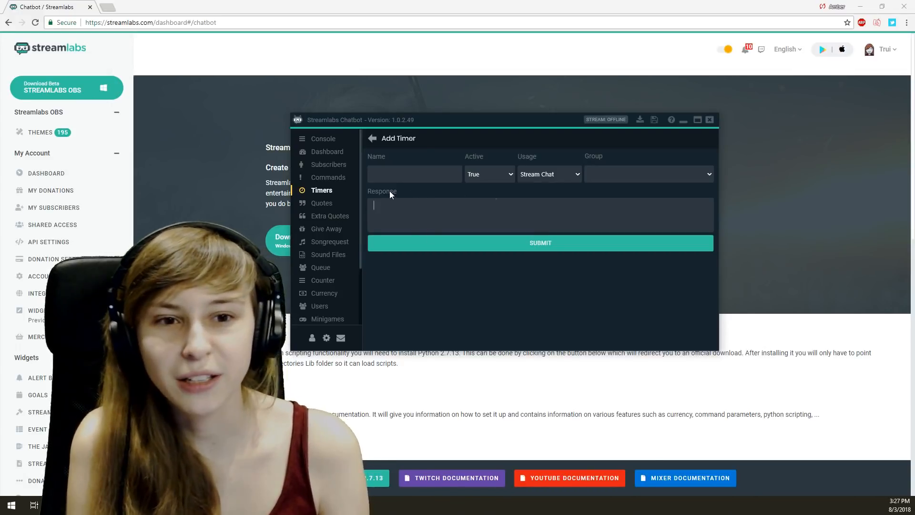
{"action": "left_click", "coordinate": [676, 178]}
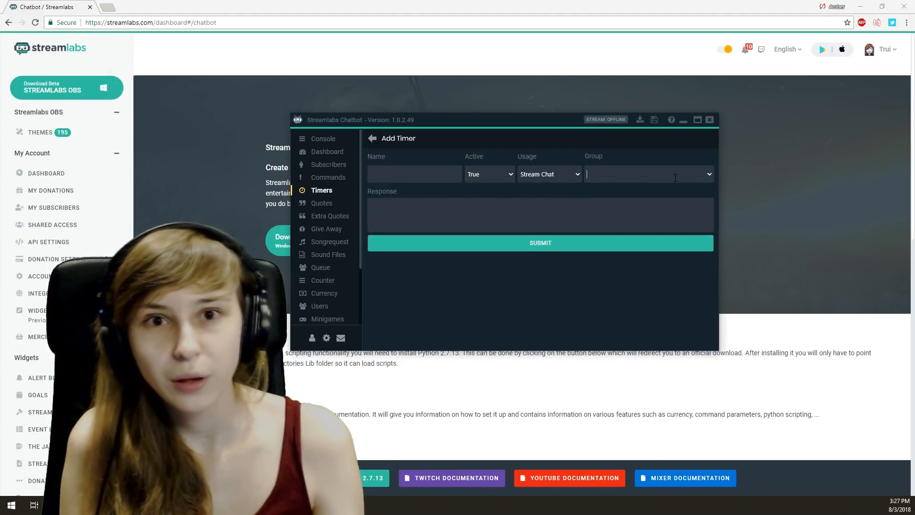
{"action": "key", "text": "Down"}
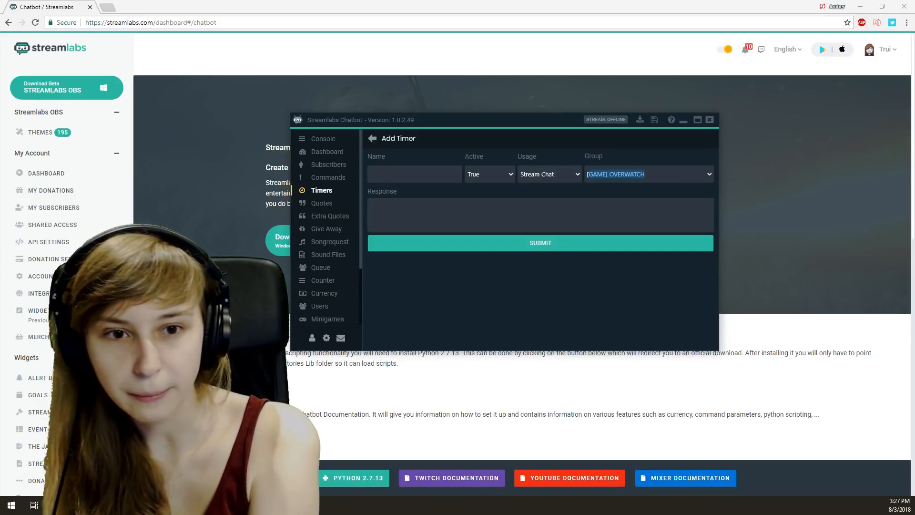
{"action": "left_click", "coordinate": [660, 180]}
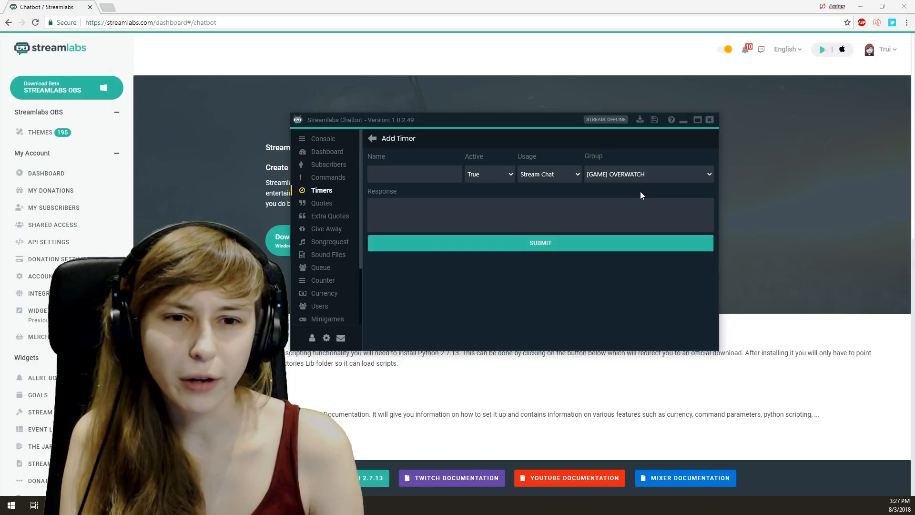
Clear the new timer's group and leave its form without submitting.
{"action": "left_click_drag", "start_coordinate": [652, 180], "coordinate": [612, 171]}
{"action": "key", "text": "BackSpace"}
{"action": "key", "text": "BackSpace"}
{"action": "key", "text": "BackSpace"}
{"action": "key", "text": "BackSpace"}
{"action": "key", "text": "BackSpace"}
{"action": "key", "text": "BackSpace"}
{"action": "key", "text": "BackSpace"}
{"action": "key", "text": "BackSpace"}
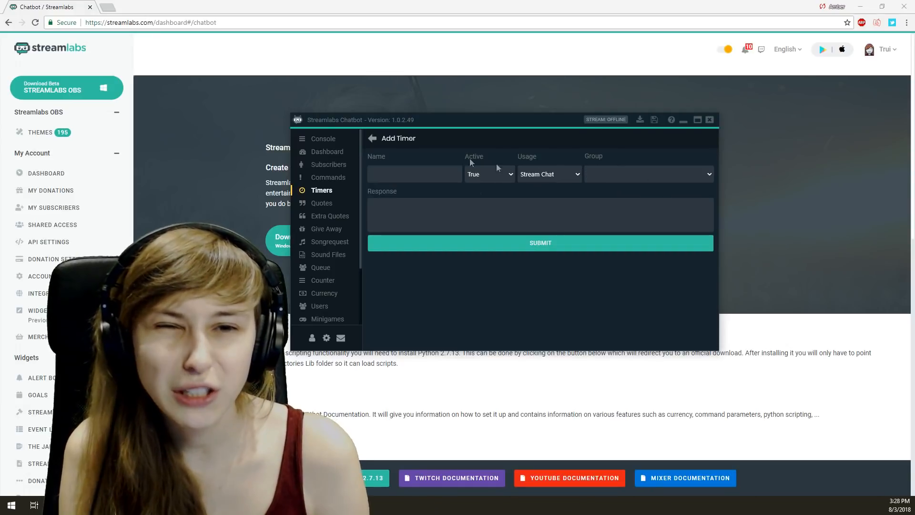
{"action": "left_click", "coordinate": [372, 141]}
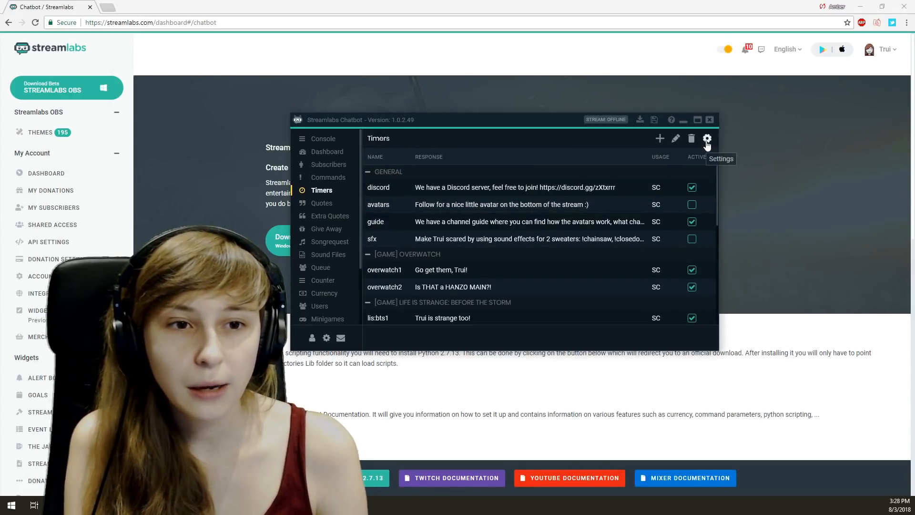
Review the global timer settings for linking timers to commands, the interval and the minimum chat lines.
{"action": "left_click", "coordinate": [708, 140]}
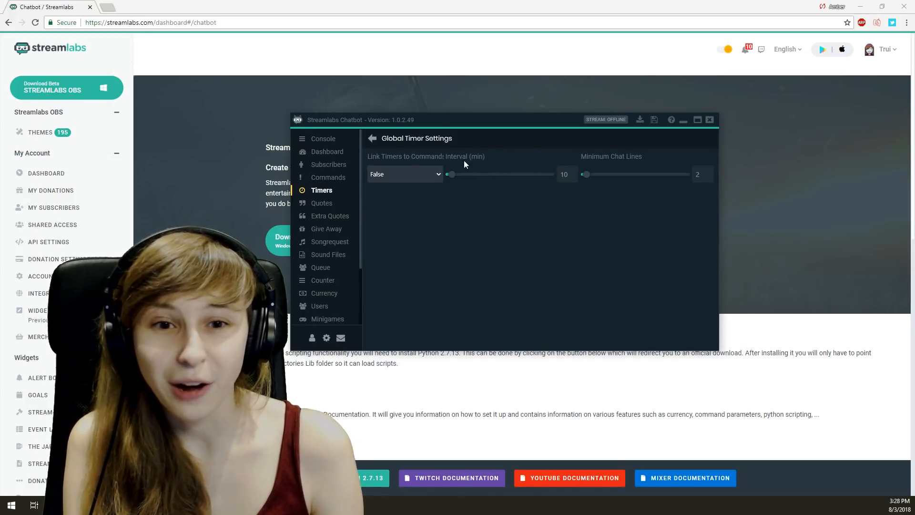
{"action": "left_click", "coordinate": [372, 139]}
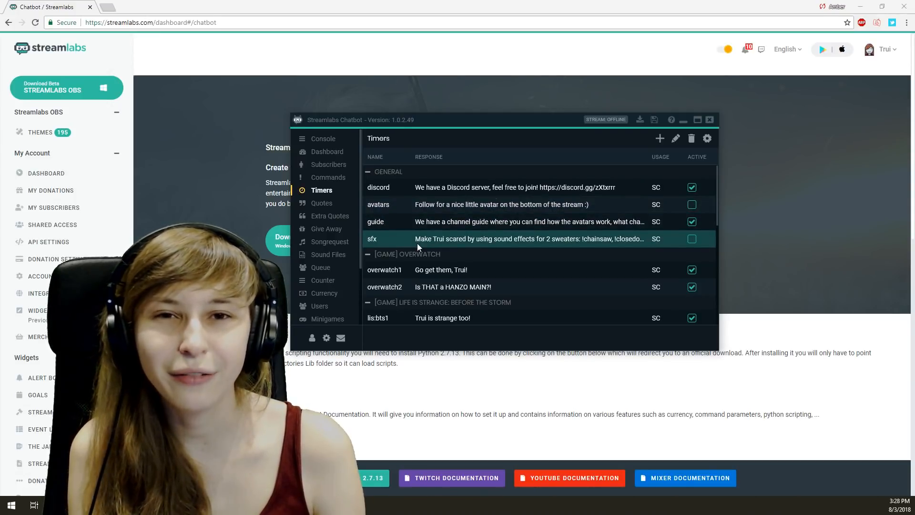
{"action": "left_click", "coordinate": [707, 138]}
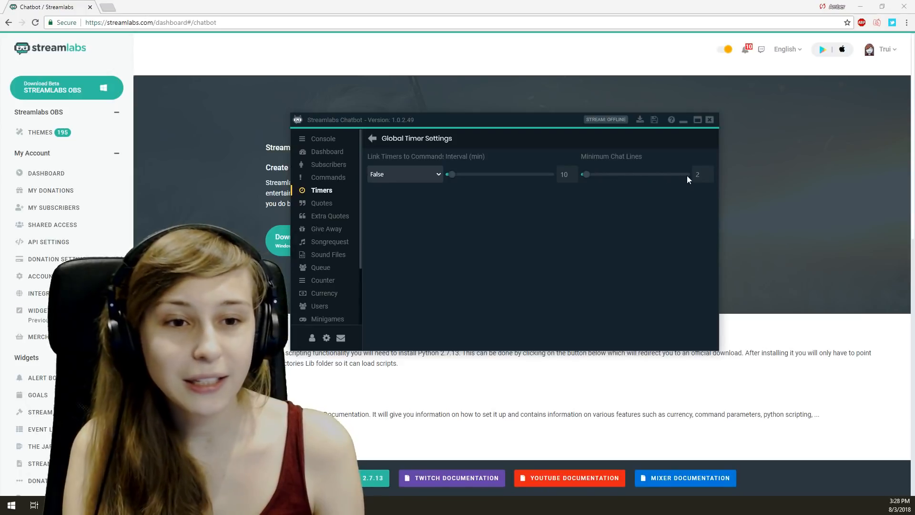
Leave the global timer settings and view the Quotes and Extra Quotes pages.
{"action": "mouse_move", "coordinate": [588, 179]}
{"action": "left_mouse_down"}
{"action": "mouse_move", "coordinate": [697, 179]}
{"action": "mouse_move", "coordinate": [587, 178]}
{"action": "left_mouse_up"}
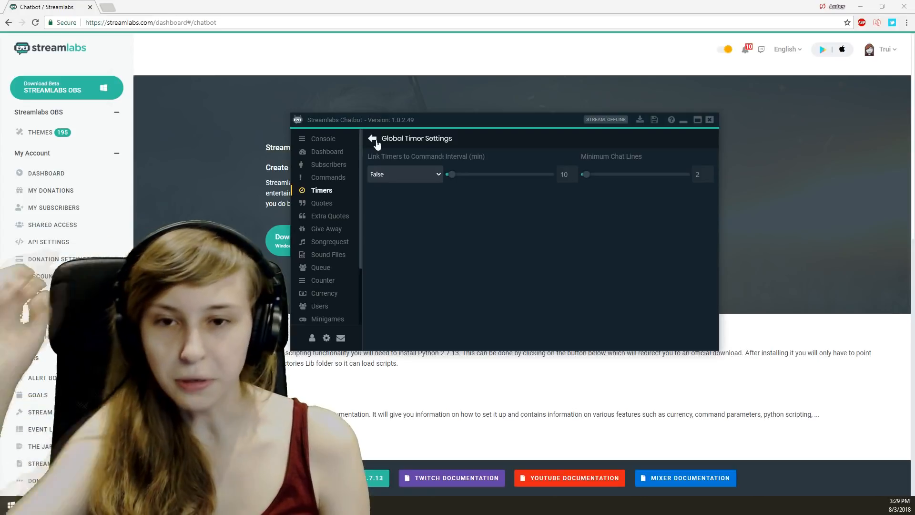
{"action": "left_click", "coordinate": [373, 139]}
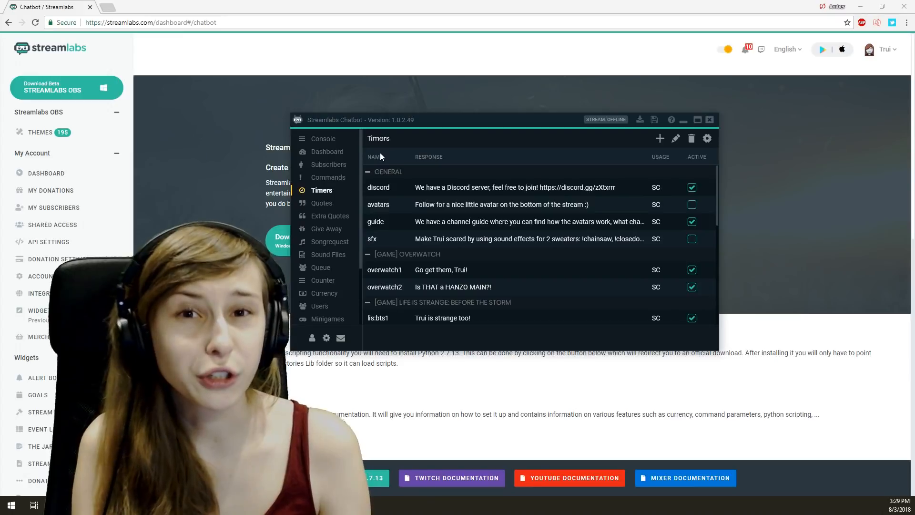
{"action": "left_click", "coordinate": [328, 205]}
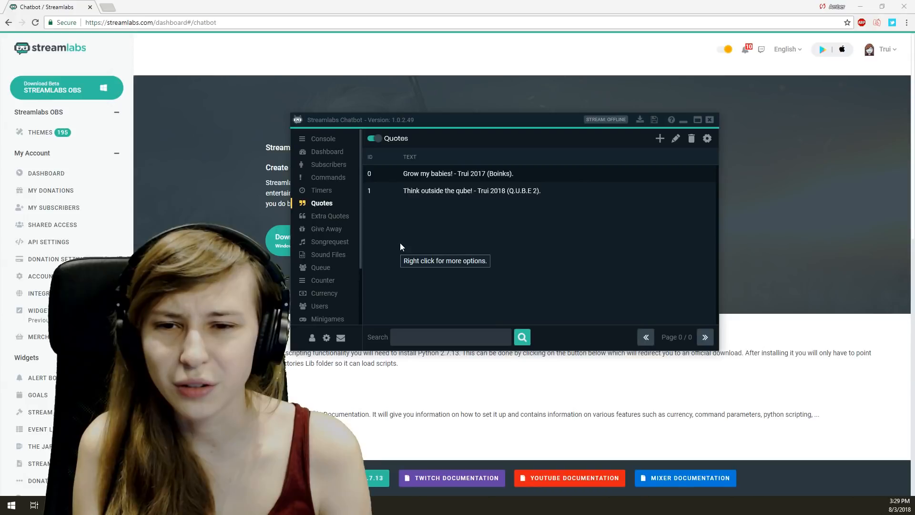
{"action": "left_click", "coordinate": [336, 218]}
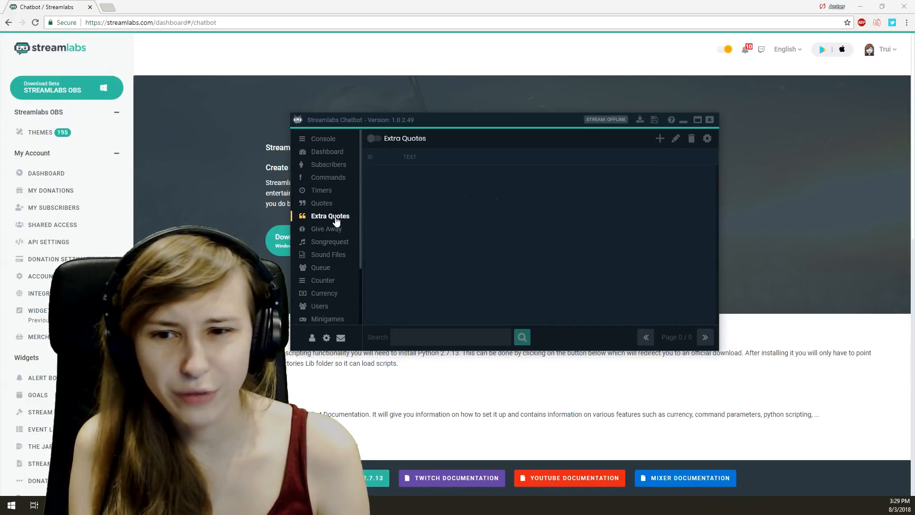
Open the Give Away page and examine its entry command, ticket cost and maximum tickets settings.
{"action": "left_click", "coordinate": [329, 229]}
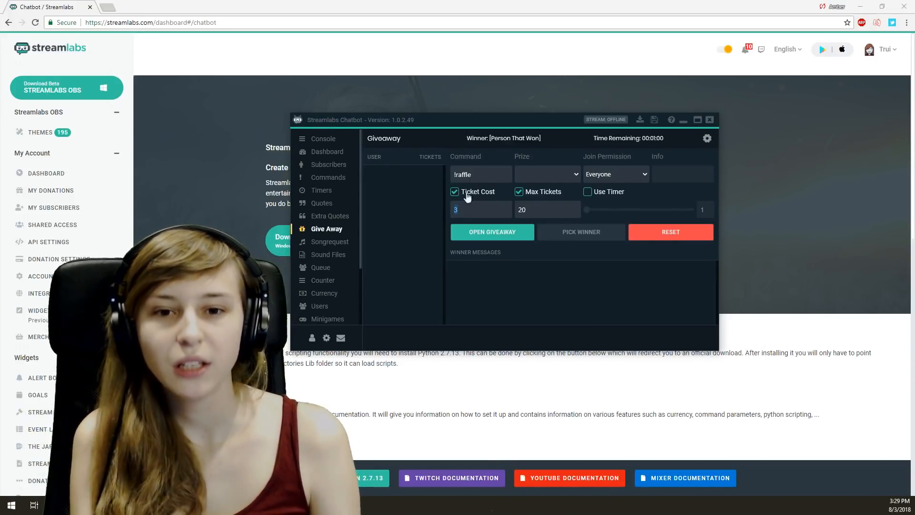
{"action": "left_click", "coordinate": [481, 206]}
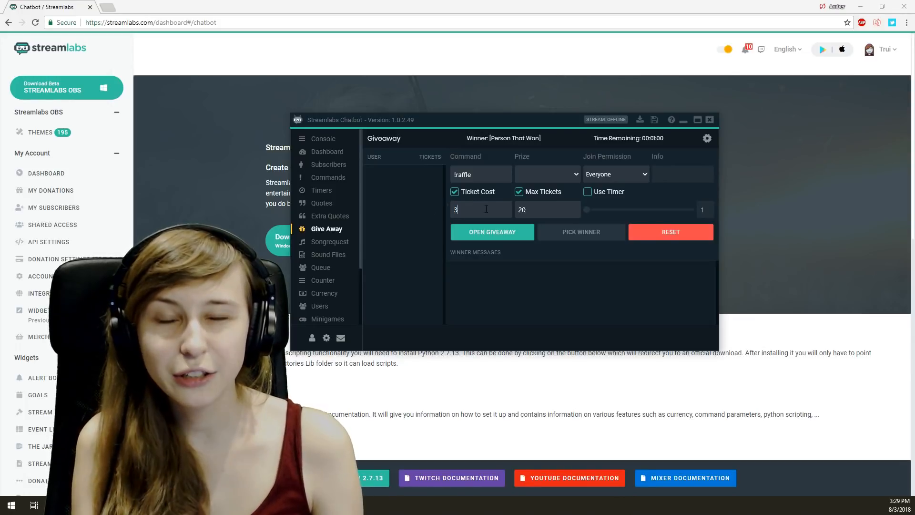
{"action": "left_click_drag", "start_coordinate": [548, 205], "coordinate": [519, 214]}
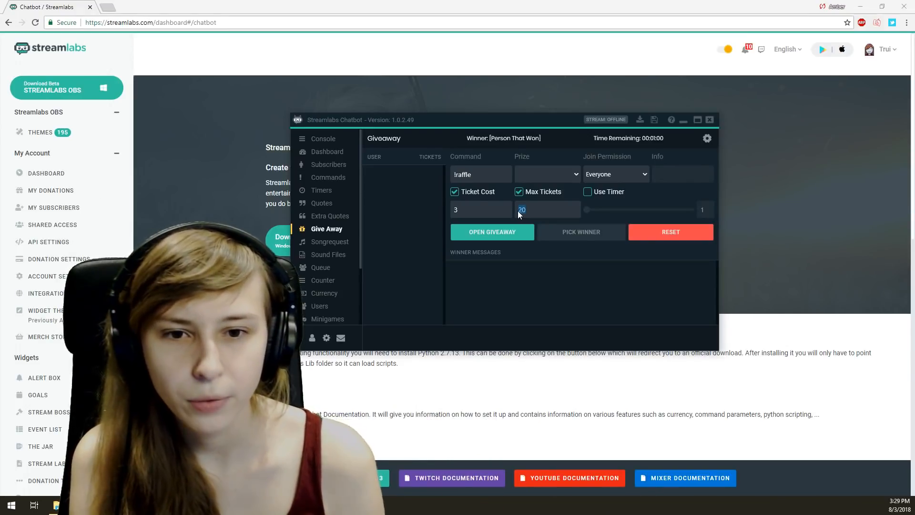
{"action": "left_click", "coordinate": [528, 211]}
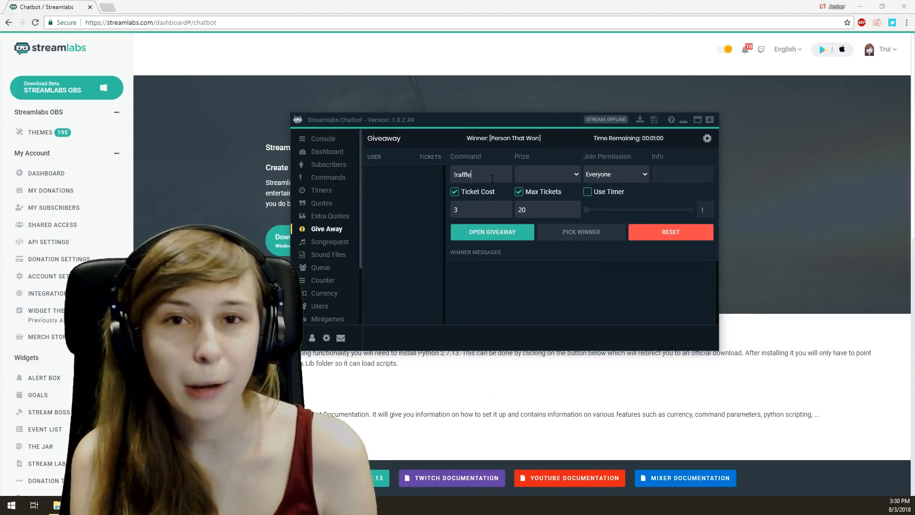
{"action": "double_click", "coordinate": [460, 209]}
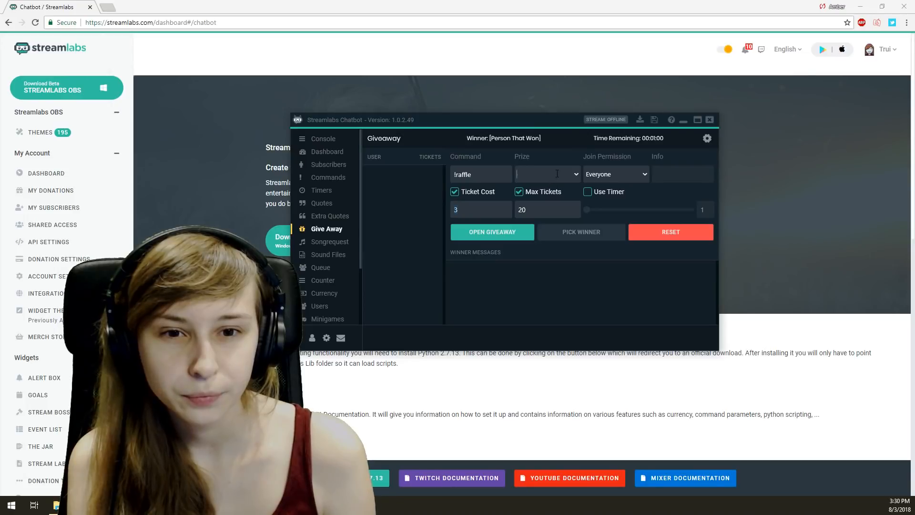
Check the giveaway's prize list and the available join permission options without changing either.
{"action": "left_click", "coordinate": [575, 177]}
{"action": "left_click", "coordinate": [575, 177]}
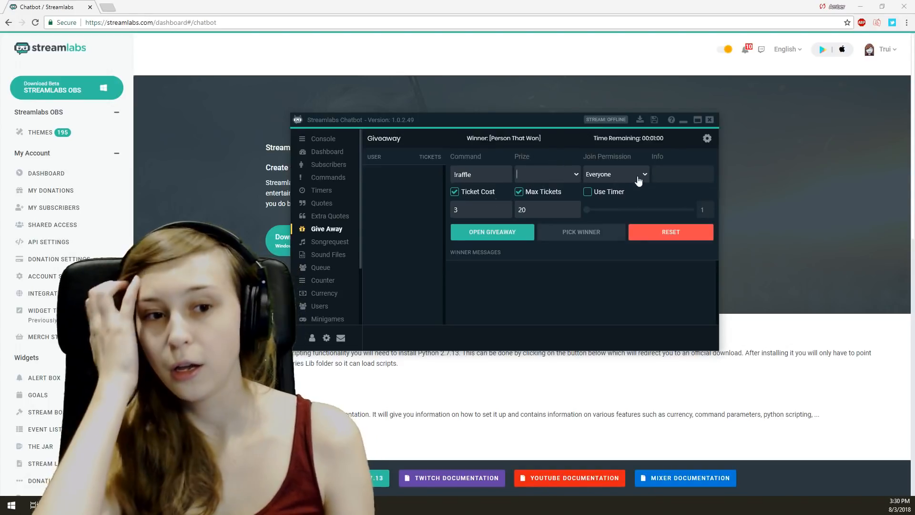
{"action": "left_click", "coordinate": [635, 180]}
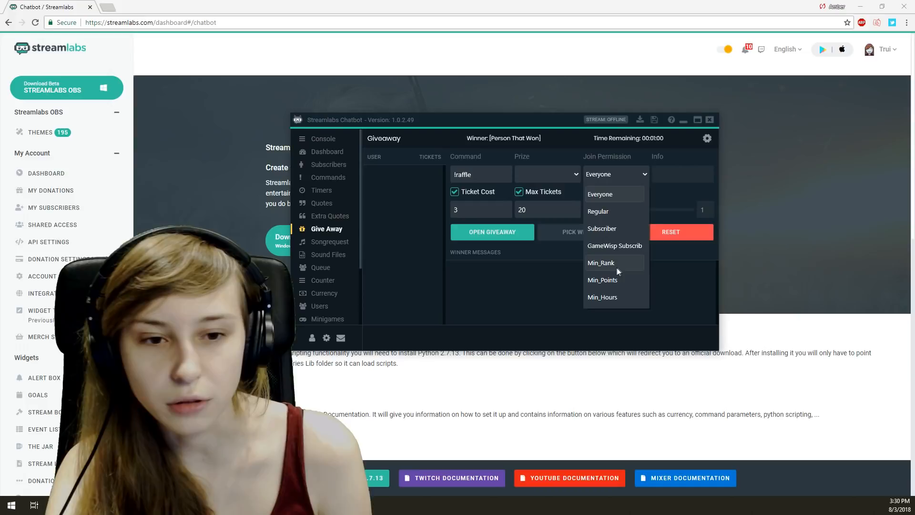
{"action": "left_click", "coordinate": [633, 178]}
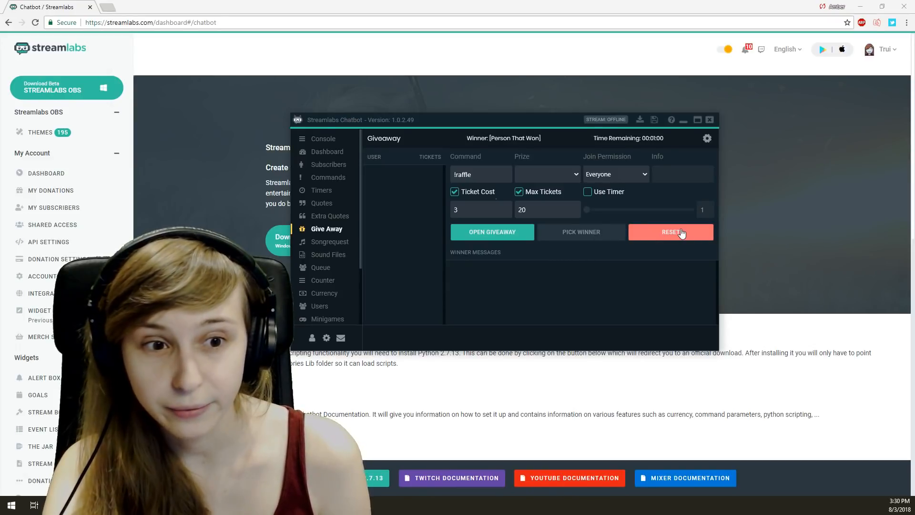
Open the Songrequest page with its YouTube player and reposition the chatbot window over the web page.
{"action": "left_click", "coordinate": [335, 244]}
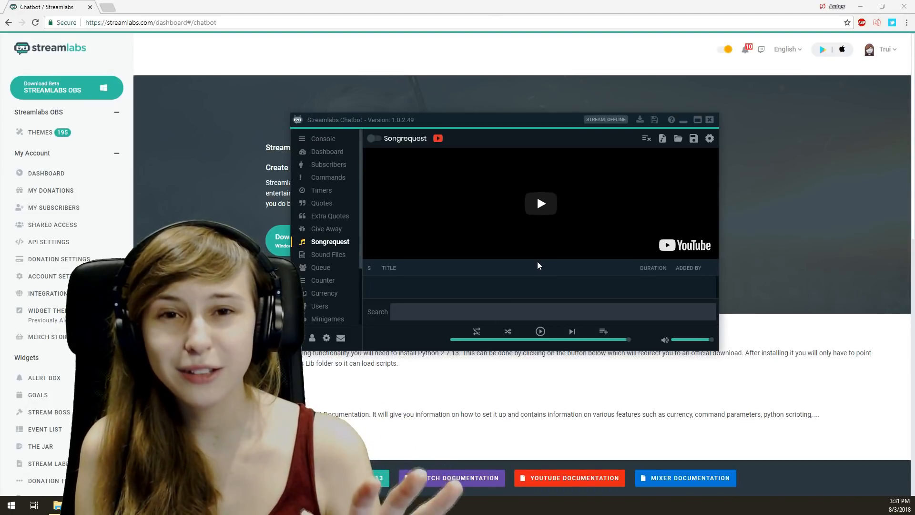
{"action": "left_click", "coordinate": [324, 256]}
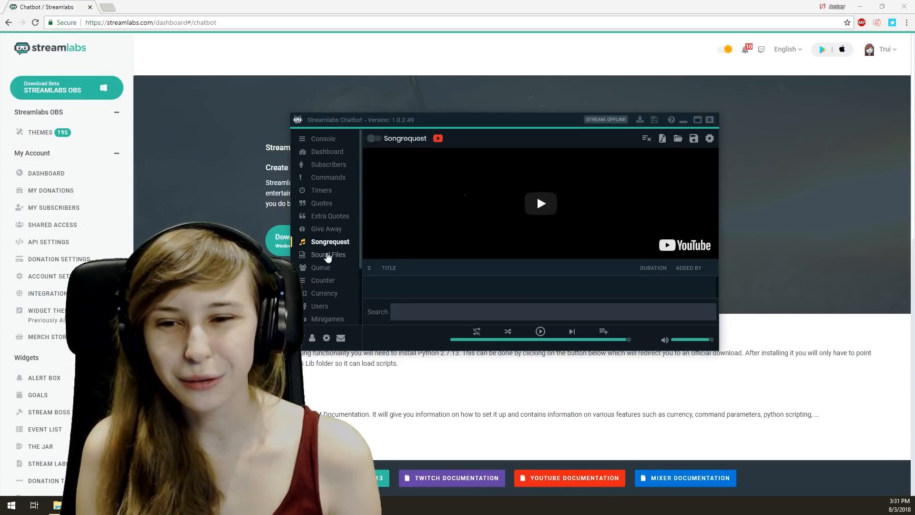
{"action": "left_click_drag", "start_coordinate": [495, 125], "coordinate": [695, 249]}
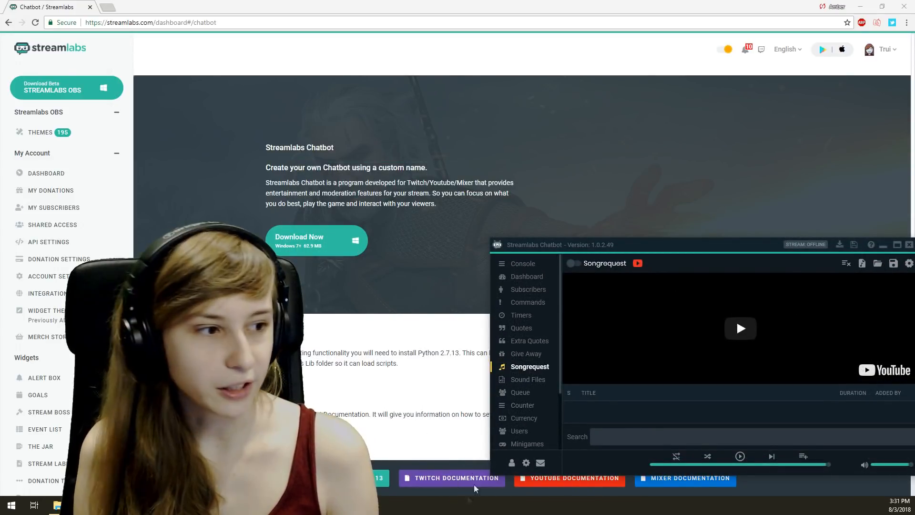
{"action": "left_click_drag", "start_coordinate": [717, 245], "coordinate": [467, 148]}
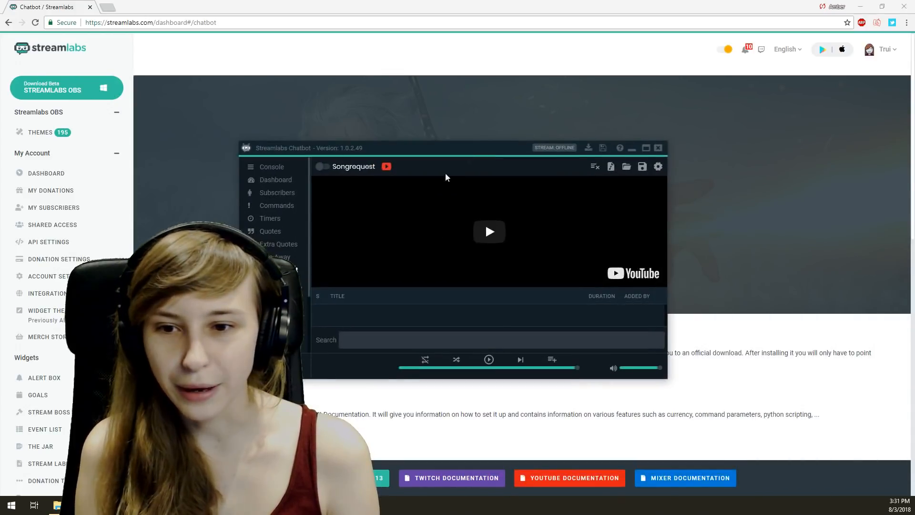
Enable sound files on the Sound Files page and view the Add Sound File form, leaving it without submitting.
{"action": "left_click", "coordinate": [286, 284]}
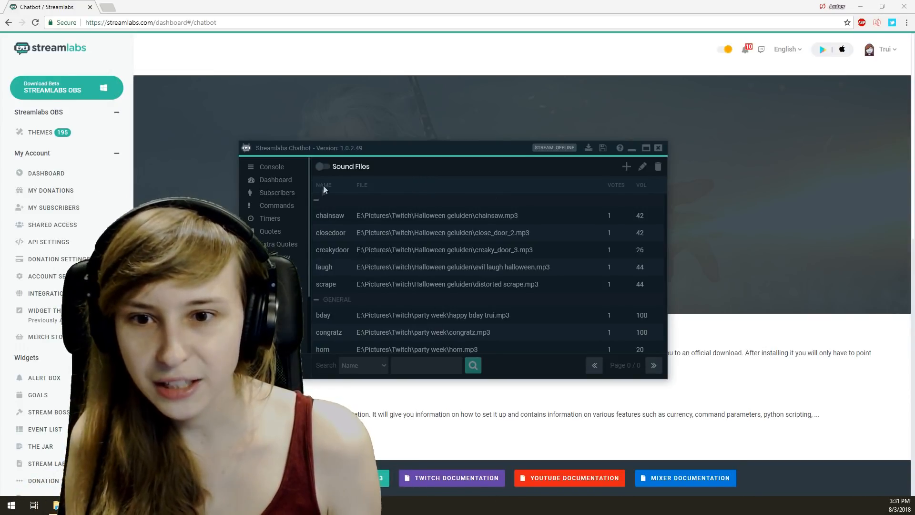
{"action": "left_click", "coordinate": [325, 167]}
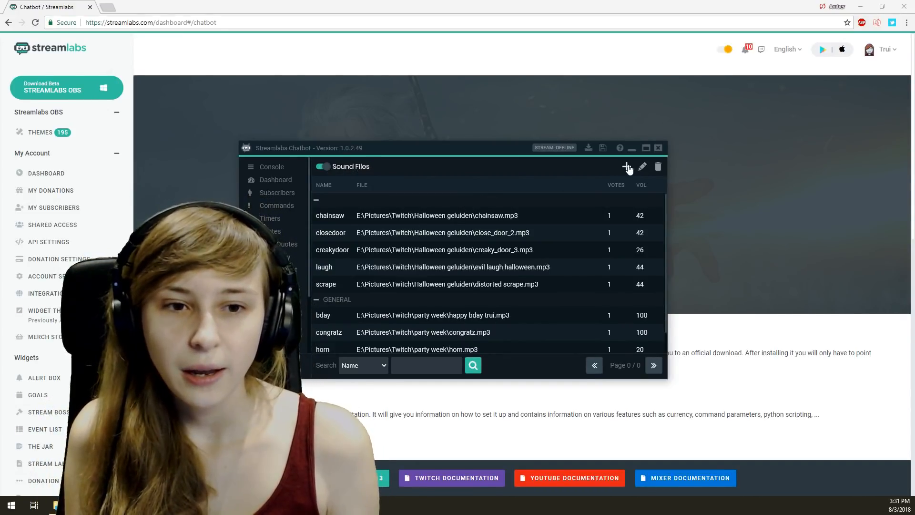
{"action": "left_click", "coordinate": [627, 167]}
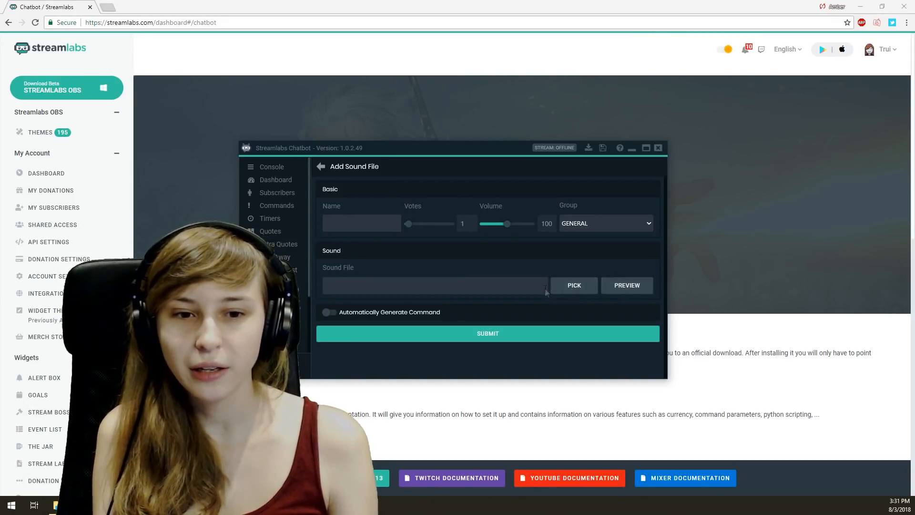
{"action": "left_click", "coordinate": [430, 286]}
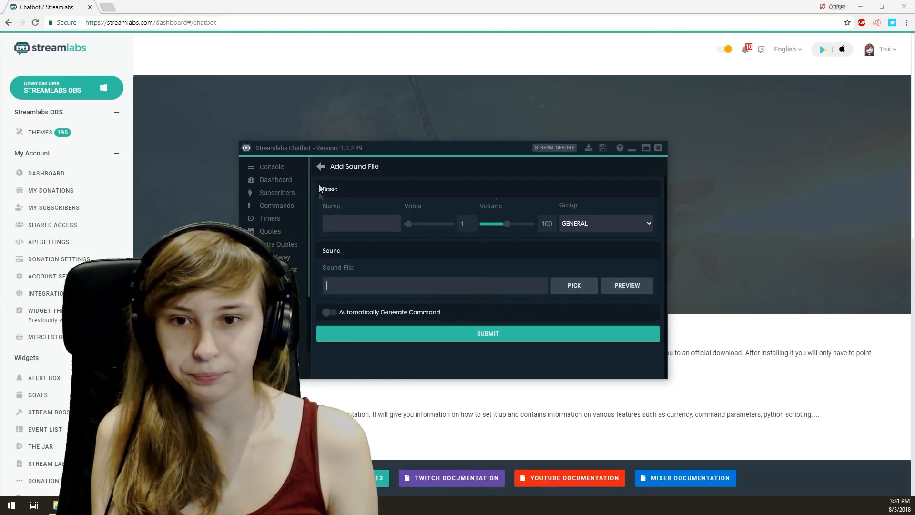
{"action": "left_click", "coordinate": [320, 168]}
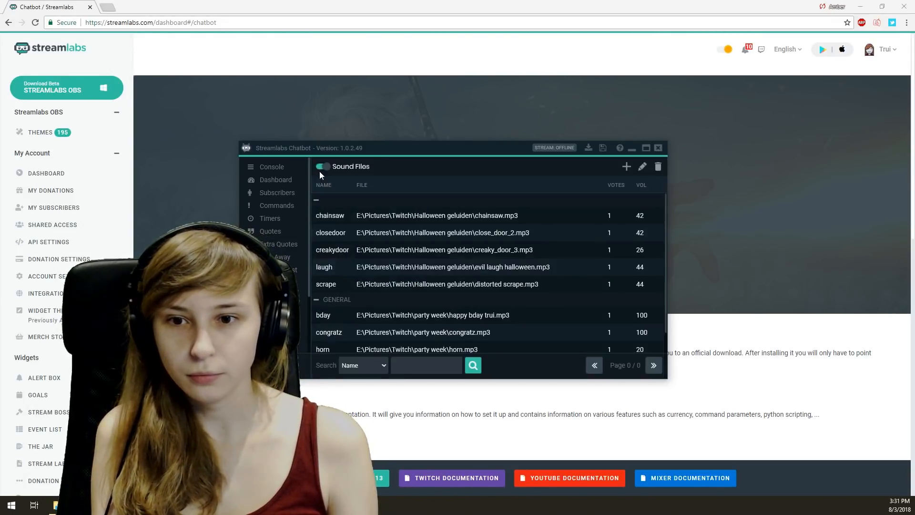
Find the !laugh sound command in the commands list and return to the Sound Files page.
{"action": "left_click", "coordinate": [286, 205]}
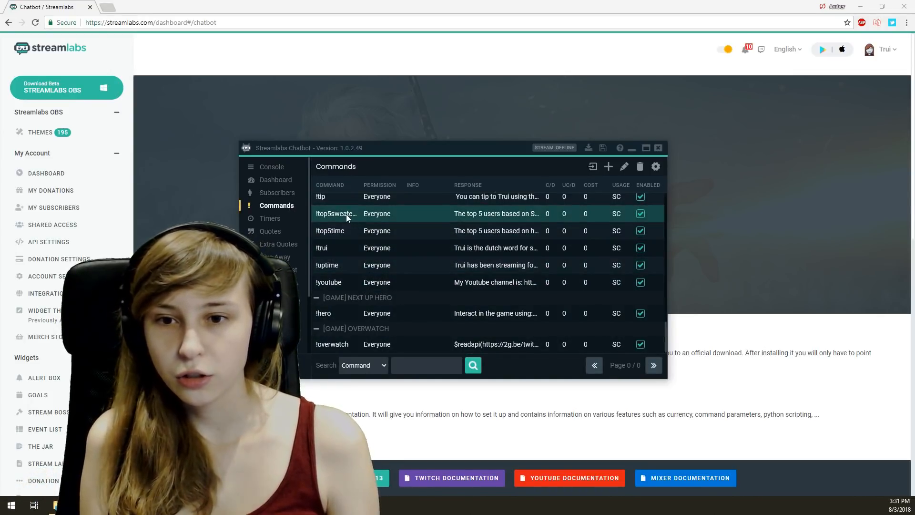
{"action": "scroll", "coordinate": [400, 242], "scroll_direction": "up", "scroll_amount": 2}
{"action": "scroll", "coordinate": [410, 246], "scroll_direction": "up", "scroll_amount": 10}
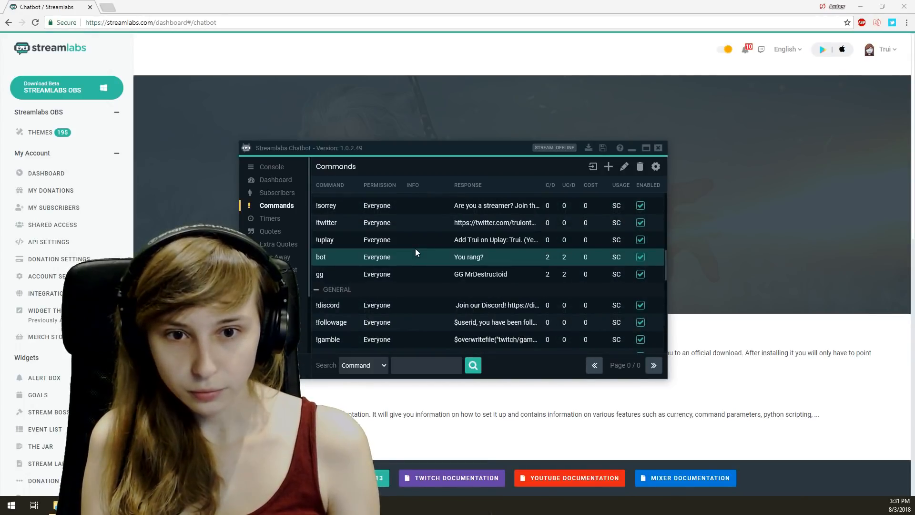
{"action": "scroll", "coordinate": [414, 248], "scroll_direction": "up", "scroll_amount": 3}
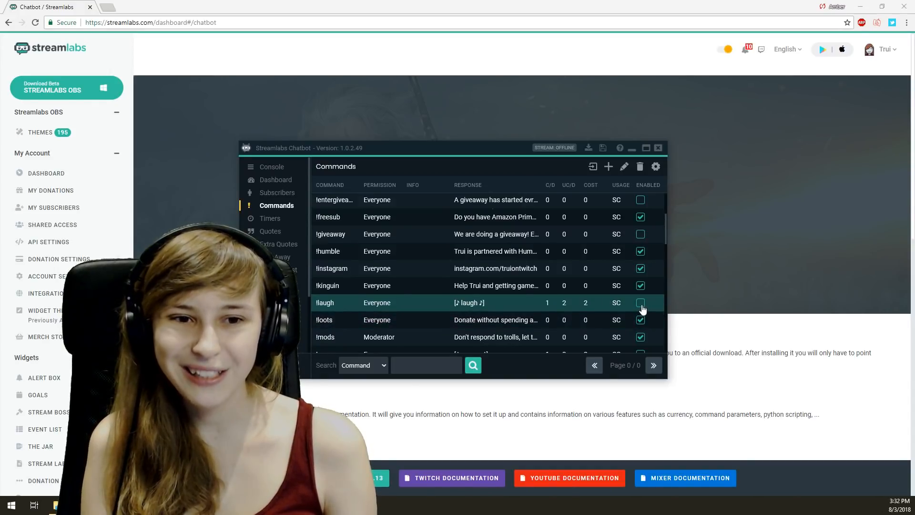
{"action": "left_click", "coordinate": [296, 280]}
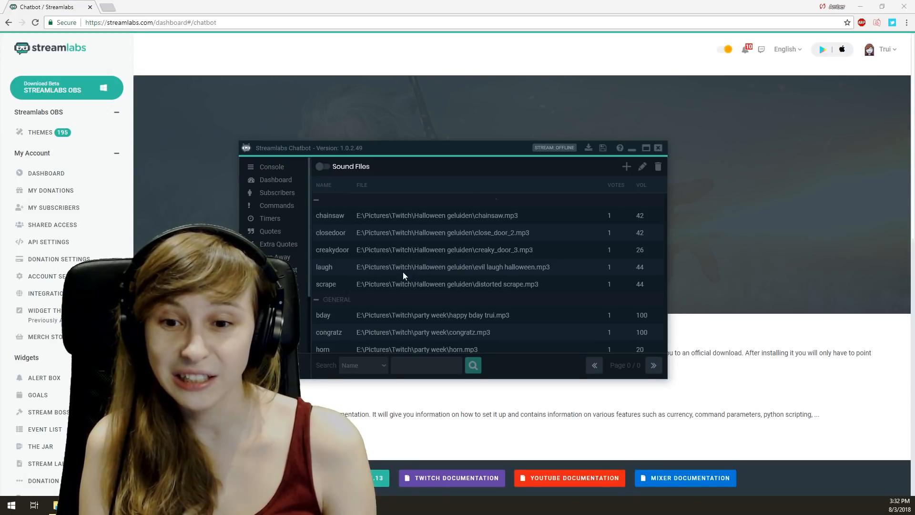
Open the Queue page and examine the queue's title and join command.
{"action": "scroll", "coordinate": [292, 282], "scroll_direction": "down", "scroll_amount": 1}
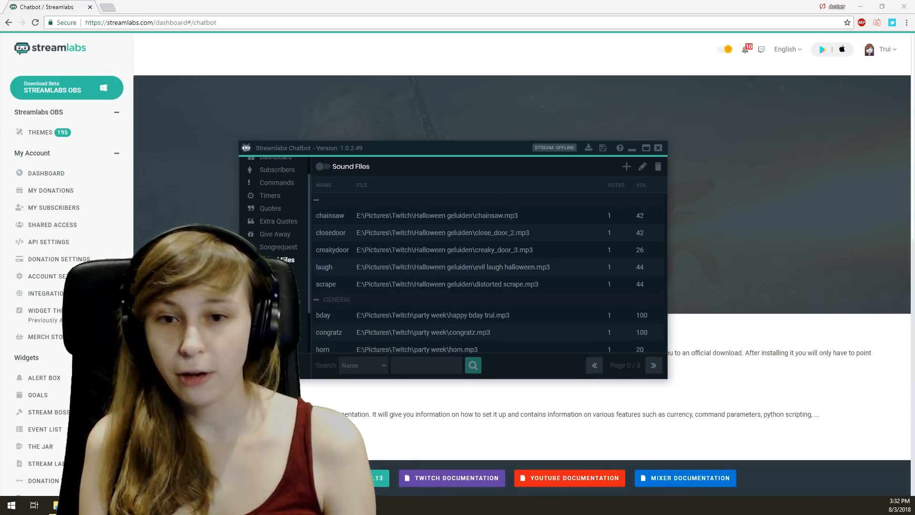
{"action": "left_click", "coordinate": [288, 273]}
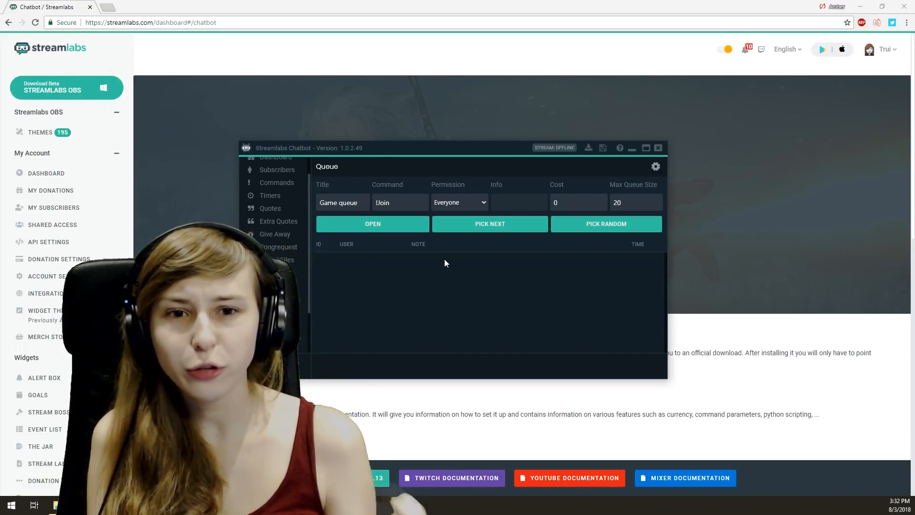
{"action": "left_click_drag", "start_coordinate": [358, 203], "coordinate": [305, 203]}
{"action": "left_click", "coordinate": [375, 292]}
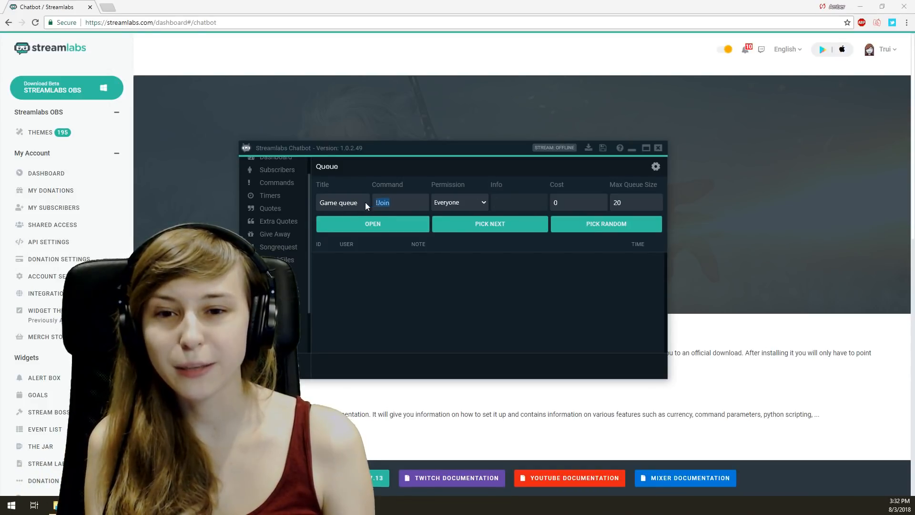
{"action": "left_click", "coordinate": [362, 260]}
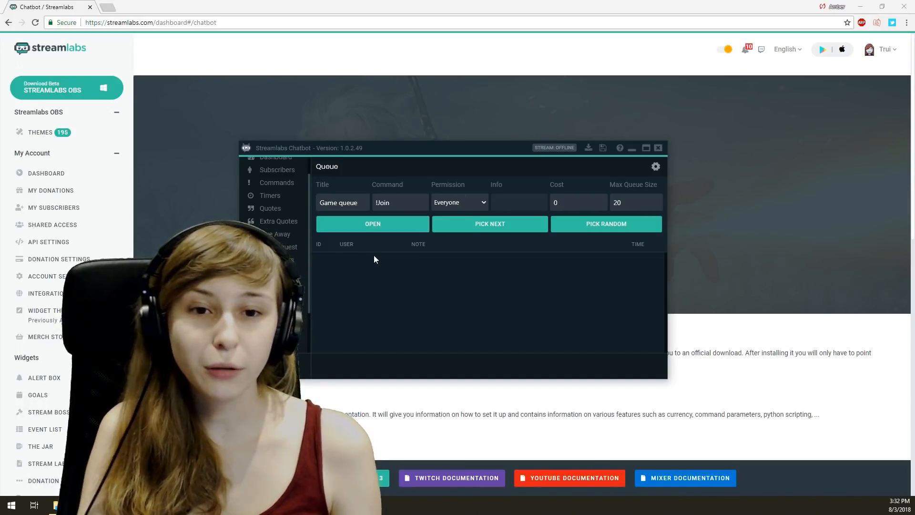
Review the queue's permission options, entry cost and maximum queue size without changing them.
{"action": "left_click", "coordinate": [461, 203]}
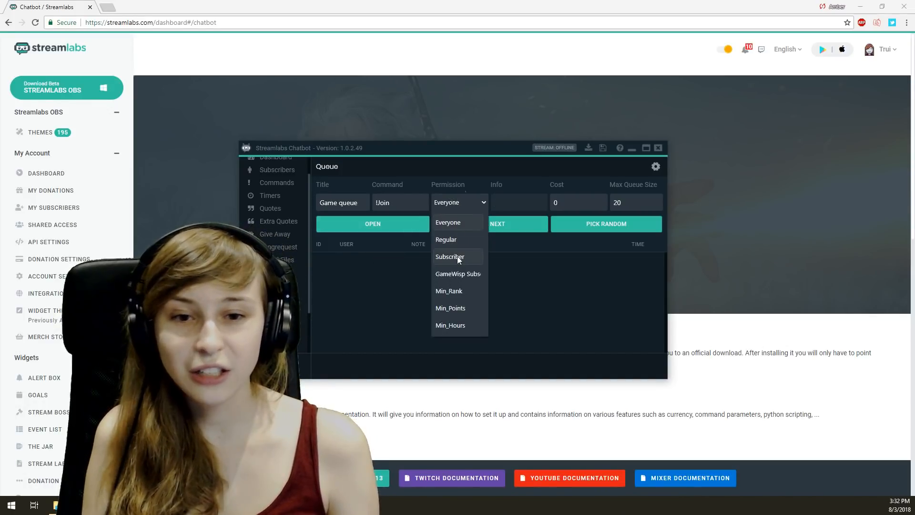
{"action": "left_click", "coordinate": [365, 276]}
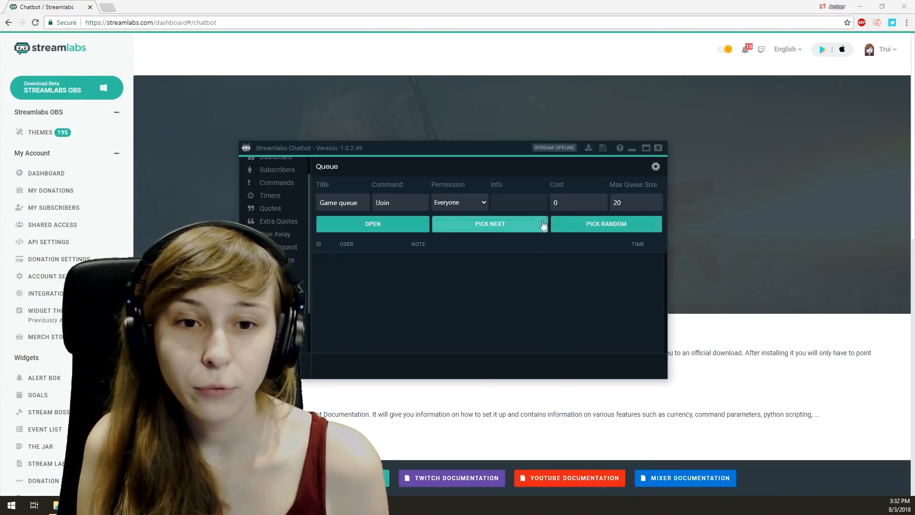
{"action": "left_click", "coordinate": [562, 201]}
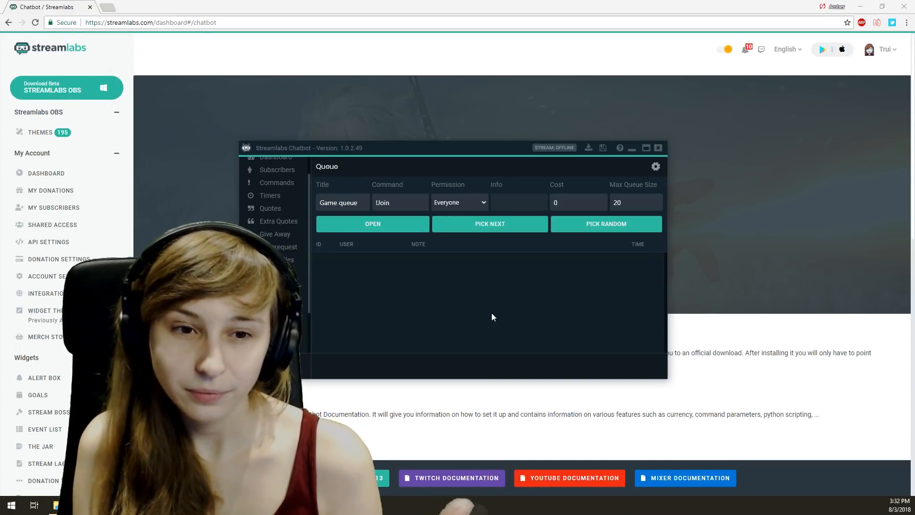
{"action": "left_click", "coordinate": [642, 200]}
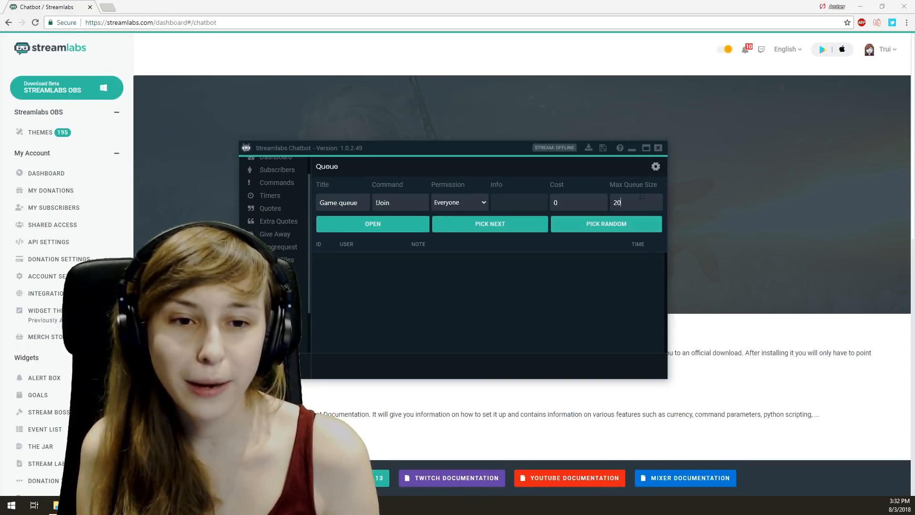
{"action": "left_click", "coordinate": [536, 284]}
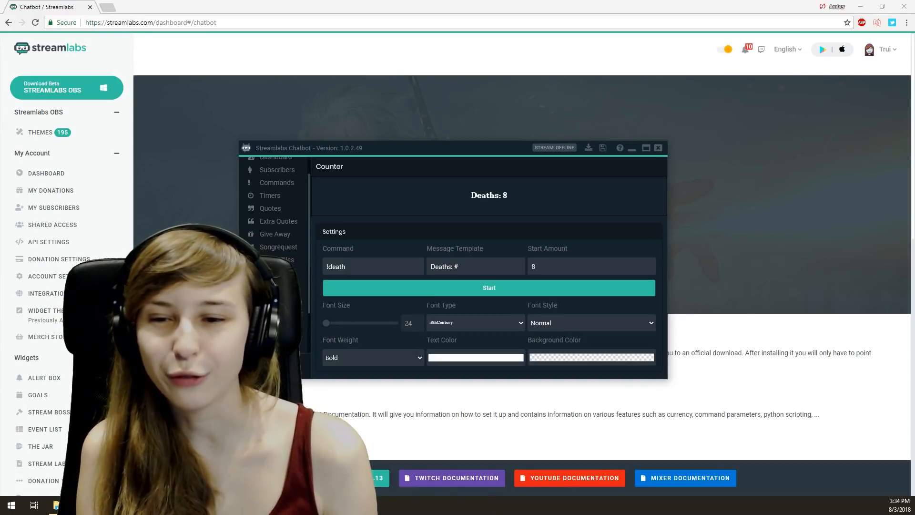
Open the Currency page, examine the user list, and view the Add User form without submitting it.
{"action": "left_click", "coordinate": [275, 273]}
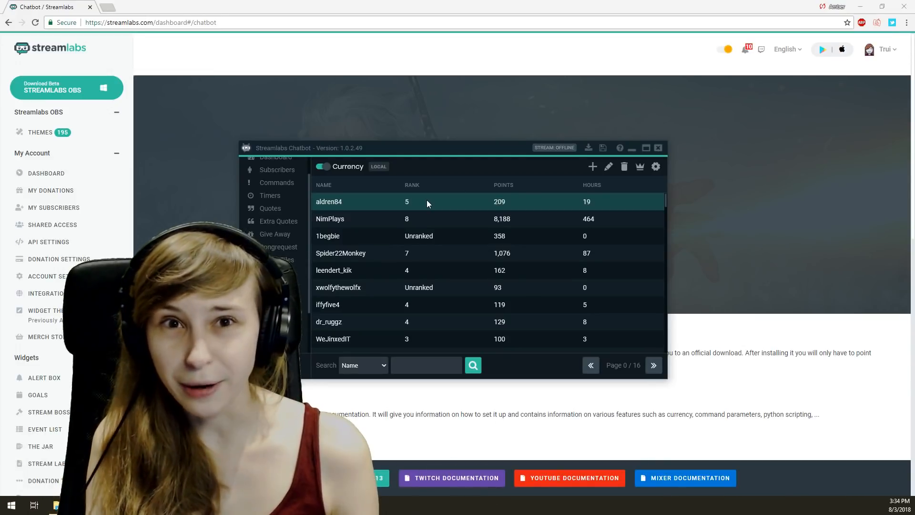
{"action": "scroll", "coordinate": [425, 203], "scroll_direction": "down", "scroll_amount": 10}
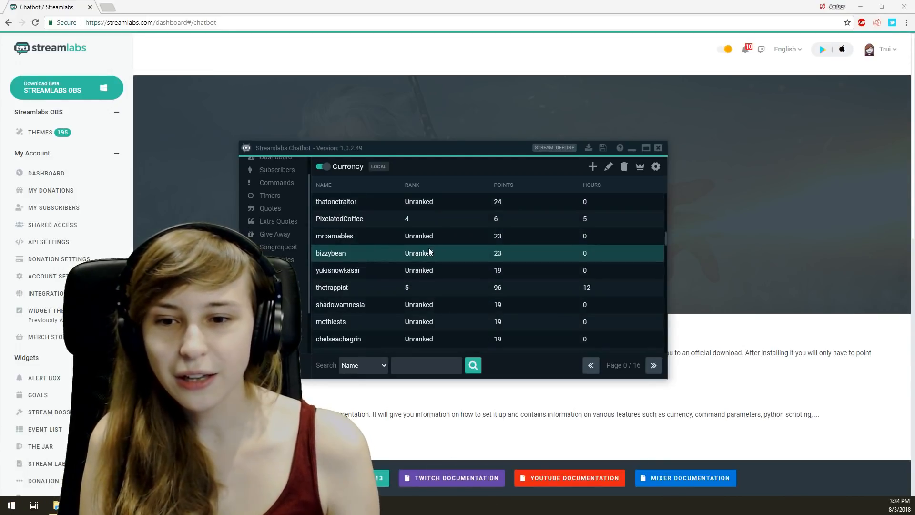
{"action": "scroll", "coordinate": [423, 250], "scroll_direction": "up", "scroll_amount": 10}
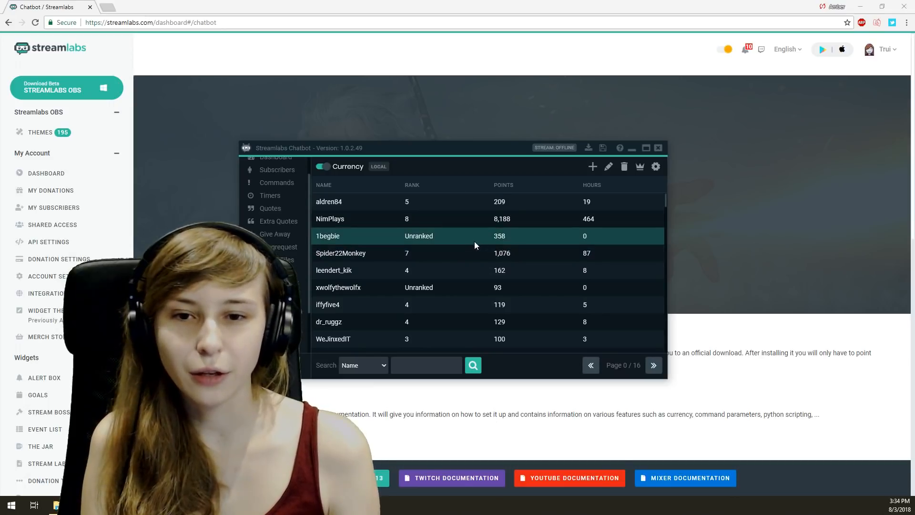
{"action": "left_click", "coordinate": [593, 168]}
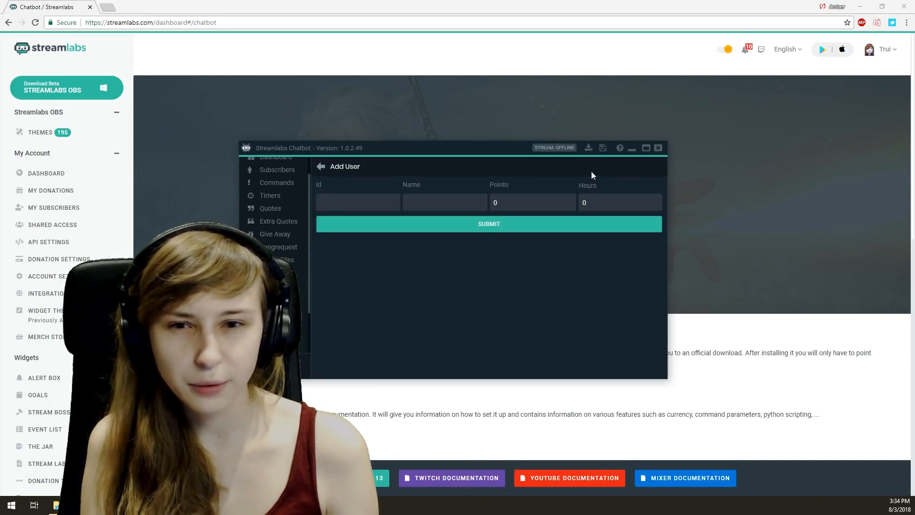
{"action": "left_click", "coordinate": [322, 169]}
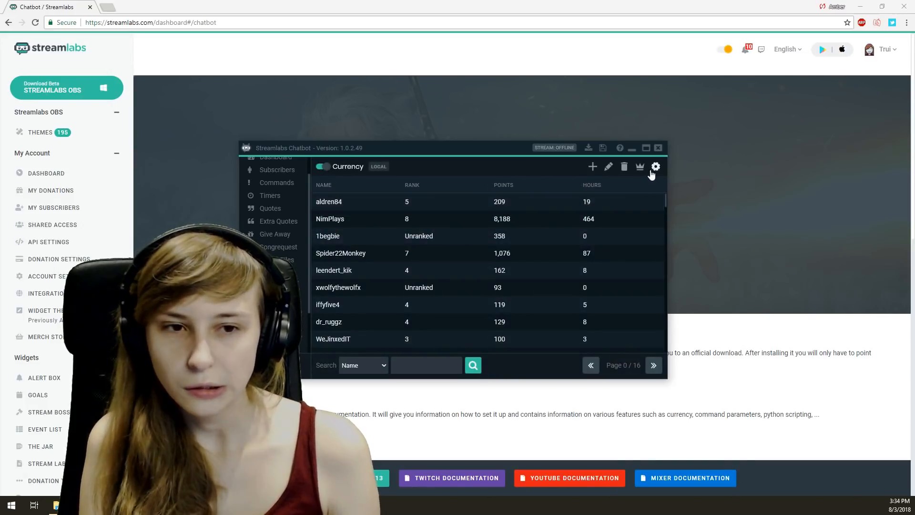
Open the Global Currency Settings and examine the currency's command and name.
{"action": "left_click", "coordinate": [657, 167]}
{"action": "left_click", "coordinate": [322, 168]}
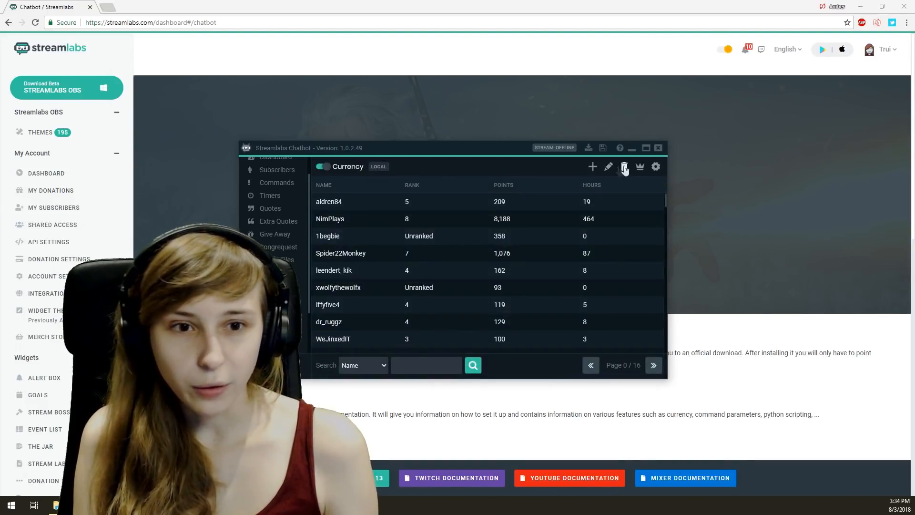
{"action": "left_click", "coordinate": [655, 166]}
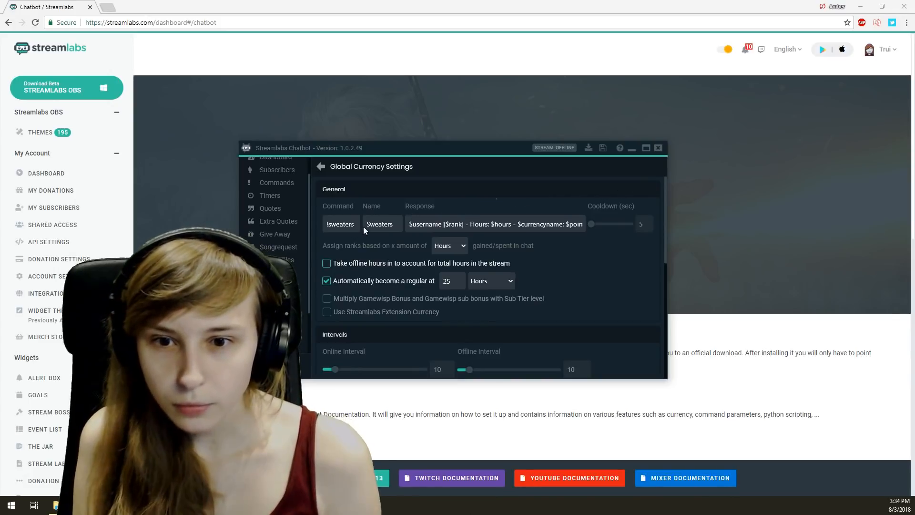
{"action": "left_click_drag", "start_coordinate": [356, 224], "coordinate": [328, 225]}
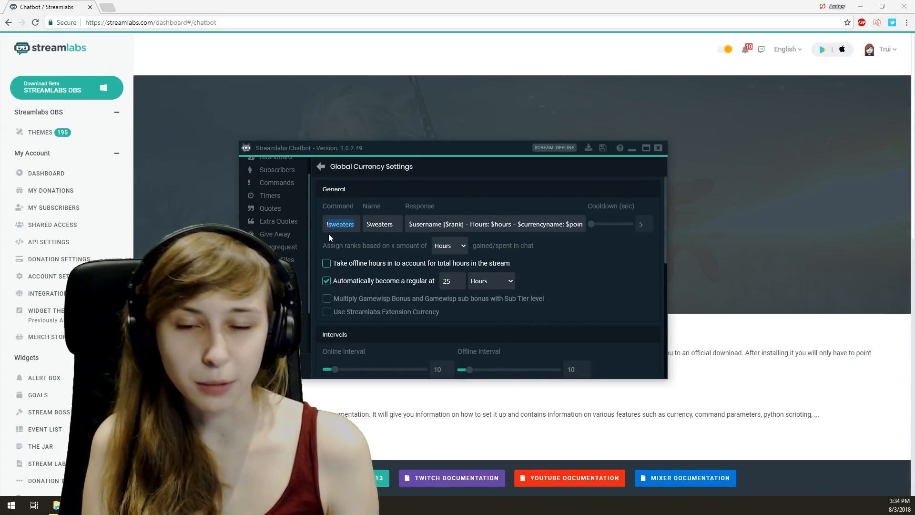
{"action": "left_click_drag", "start_coordinate": [358, 227], "coordinate": [322, 239]}
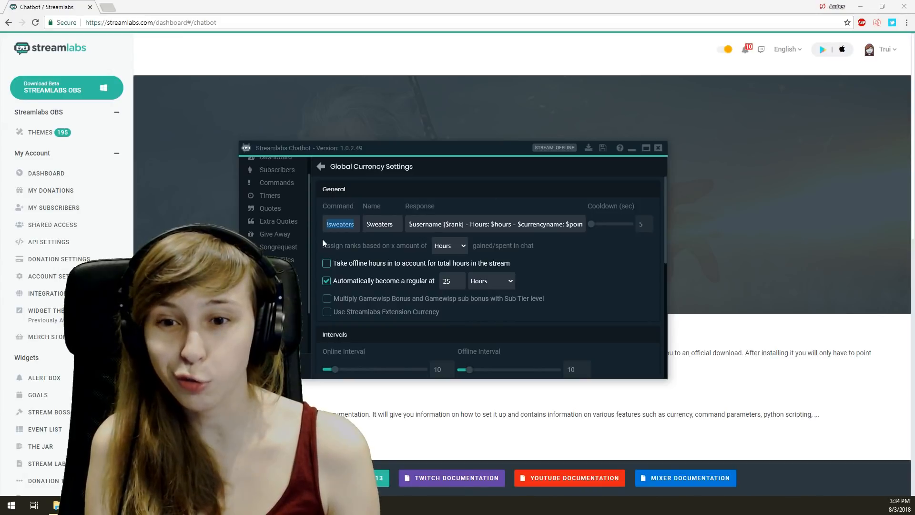
{"action": "left_click_drag", "start_coordinate": [333, 232], "coordinate": [328, 233]}
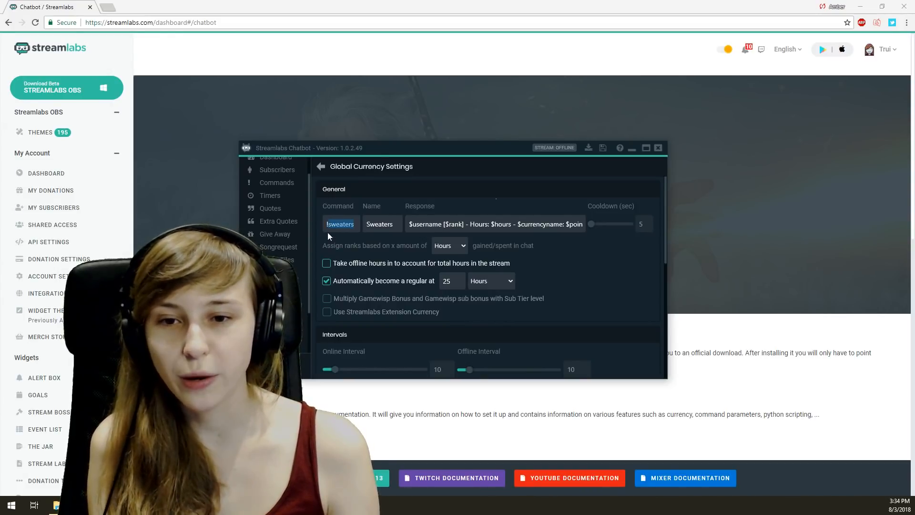
{"action": "left_click", "coordinate": [375, 226]}
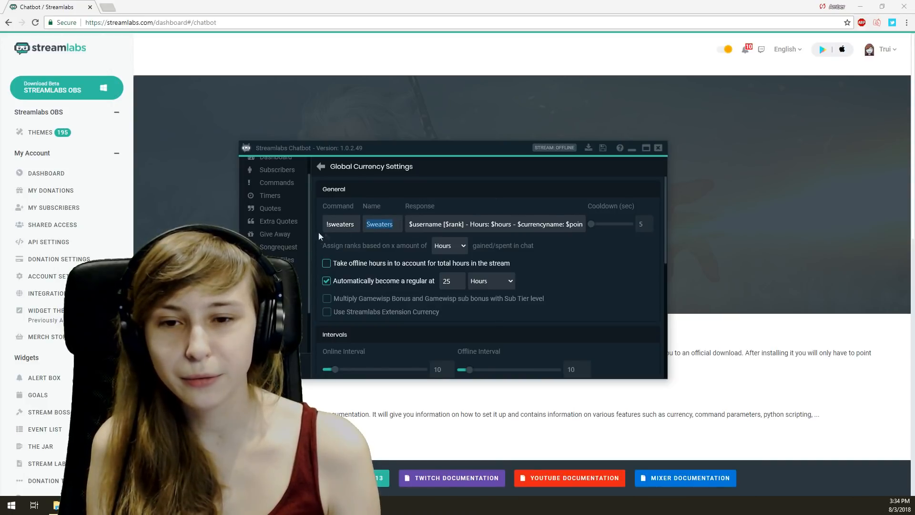
{"action": "left_click_drag", "start_coordinate": [355, 226], "coordinate": [317, 226]}
{"action": "left_click", "coordinate": [520, 259]}
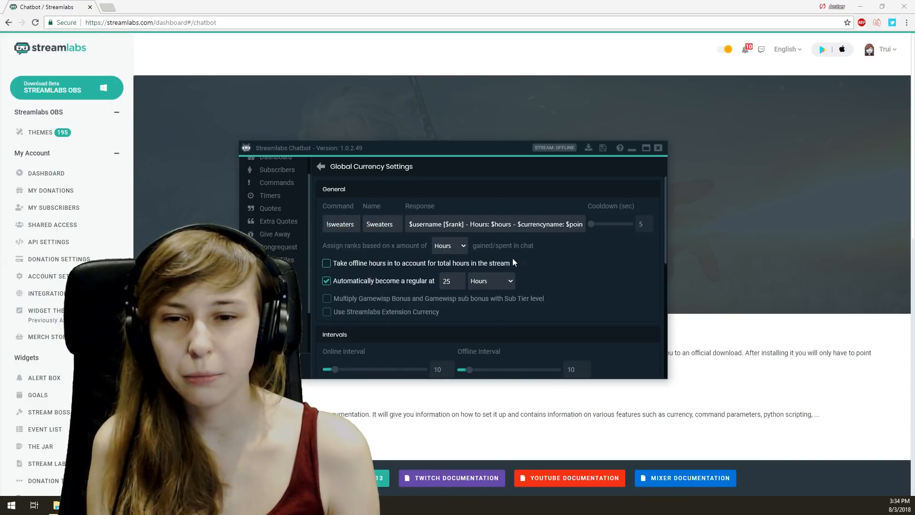
{"action": "left_click_drag", "start_coordinate": [368, 232], "coordinate": [374, 232]}
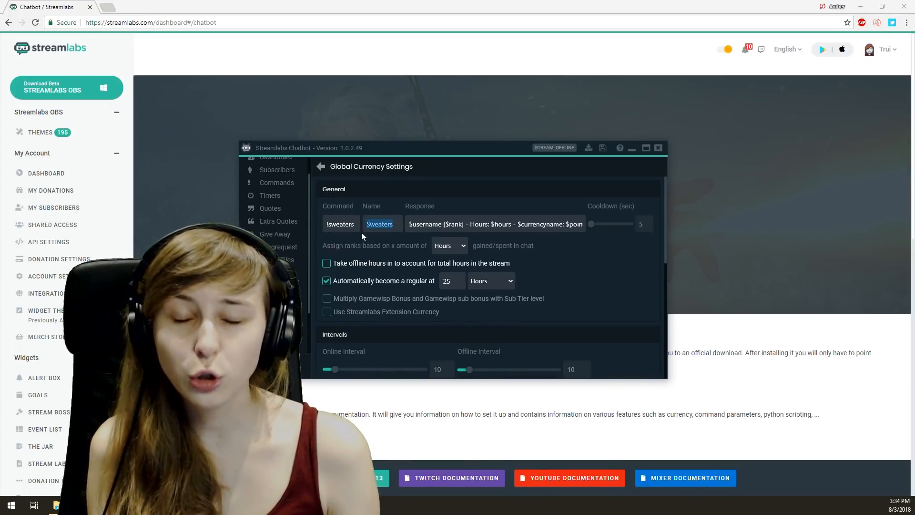
{"action": "left_click", "coordinate": [332, 225]}
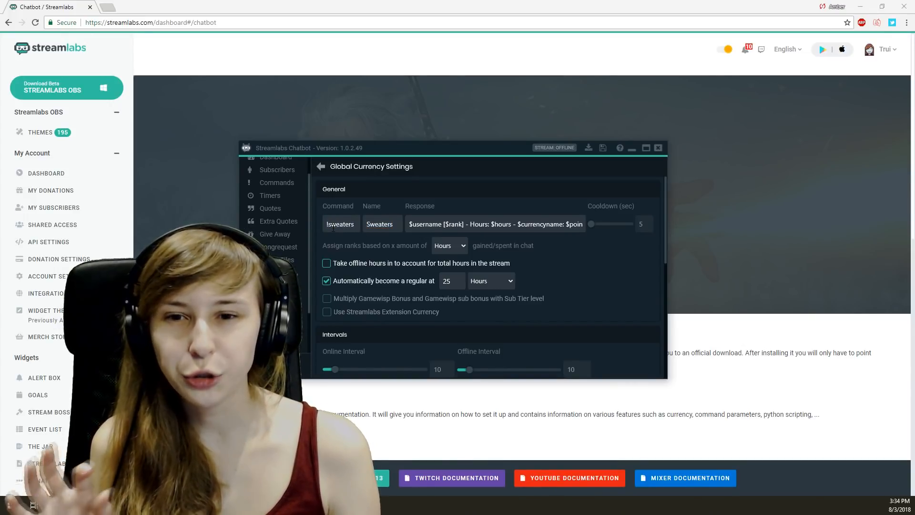
Examine the full response template of the currency command, including its rank, hours, currency name and points variables.
{"action": "left_click_drag", "start_coordinate": [409, 224], "coordinate": [588, 225]}
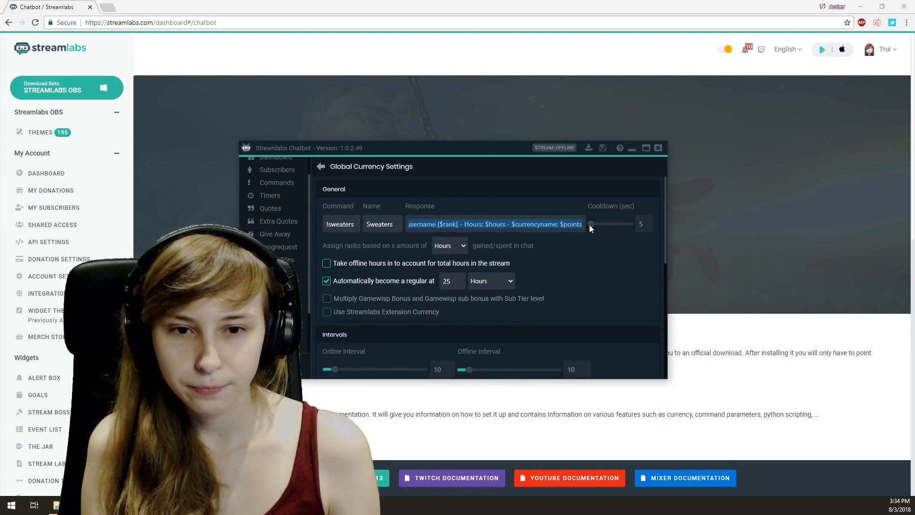
{"action": "left_click", "coordinate": [541, 259]}
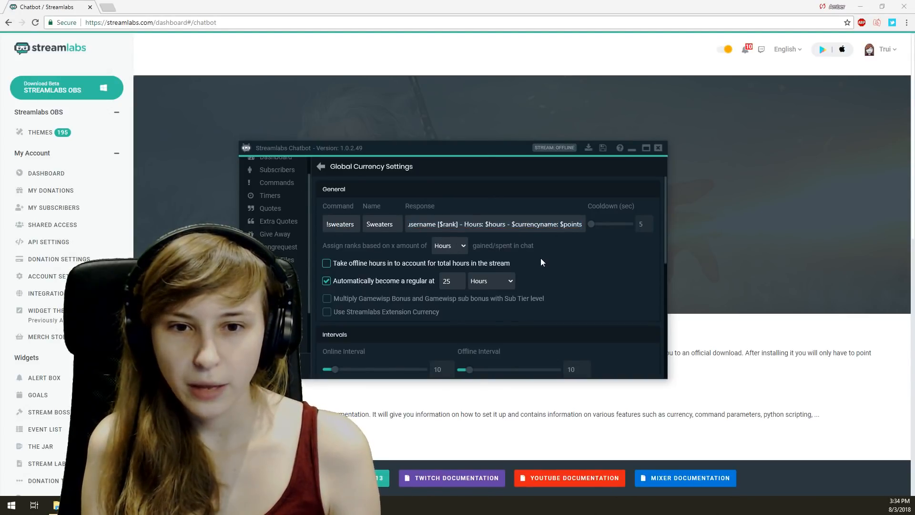
{"action": "left_click", "coordinate": [509, 224]}
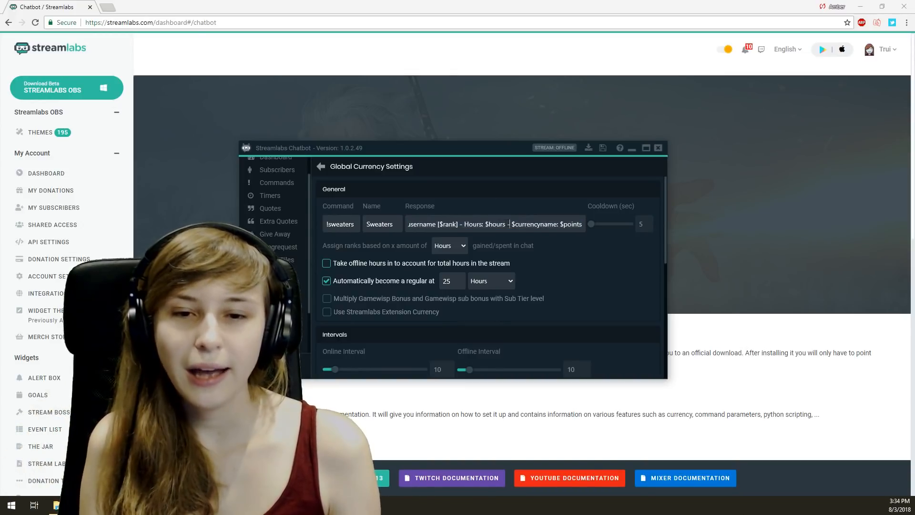
{"action": "left_click_drag", "start_coordinate": [464, 221], "coordinate": [379, 222]}
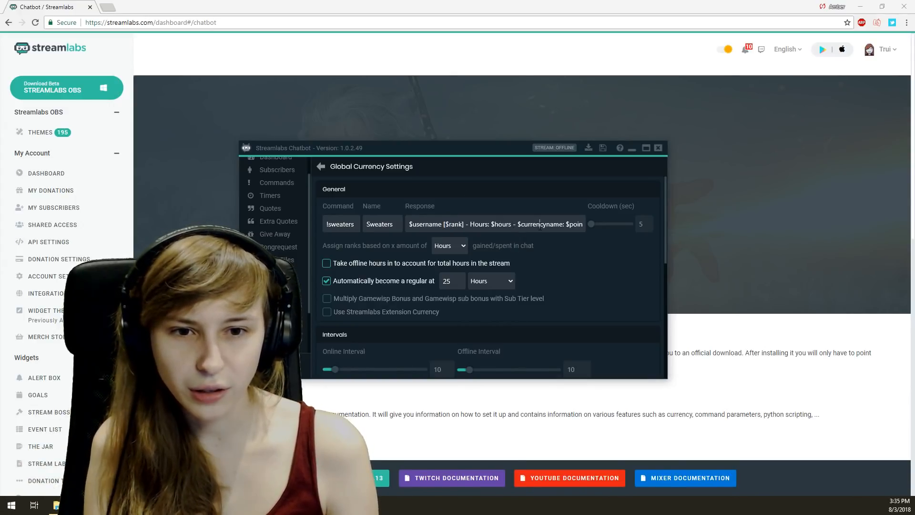
{"action": "left_click_drag", "start_coordinate": [540, 225], "coordinate": [618, 228]}
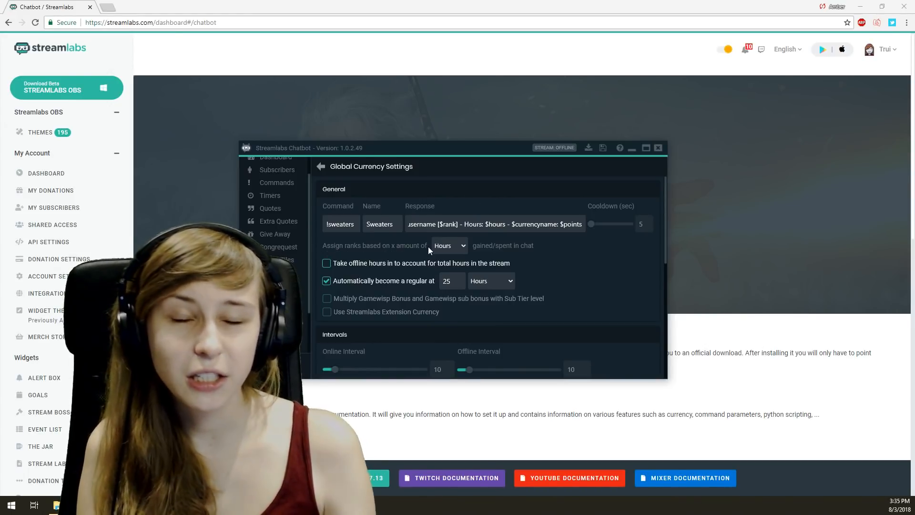
Review the options for what ranks are based on and for automatically becoming a regular, without changing them.
{"action": "left_click", "coordinate": [454, 249]}
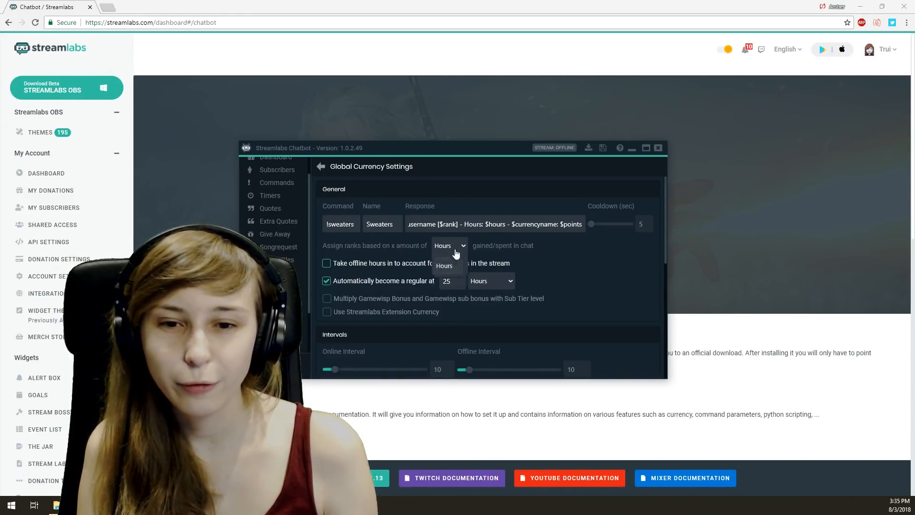
{"action": "left_click", "coordinate": [610, 256]}
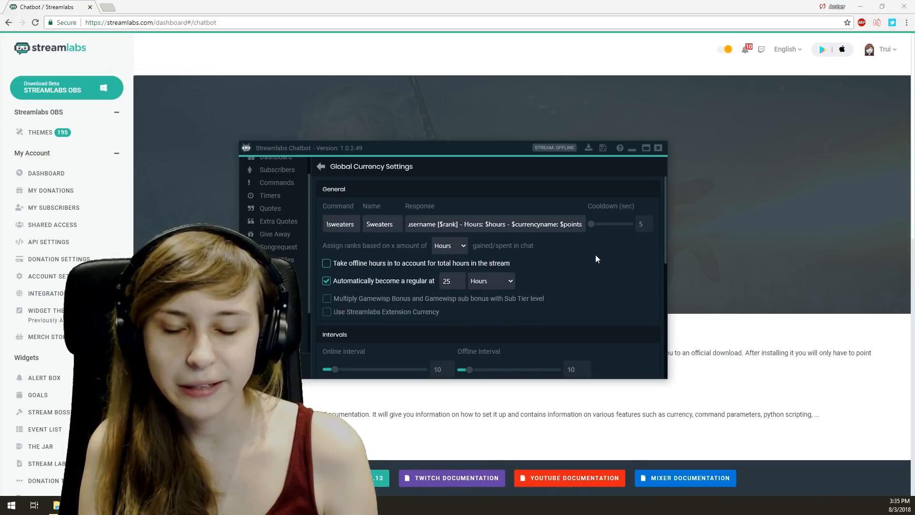
{"action": "left_click", "coordinate": [447, 248]}
{"action": "left_click", "coordinate": [448, 249]}
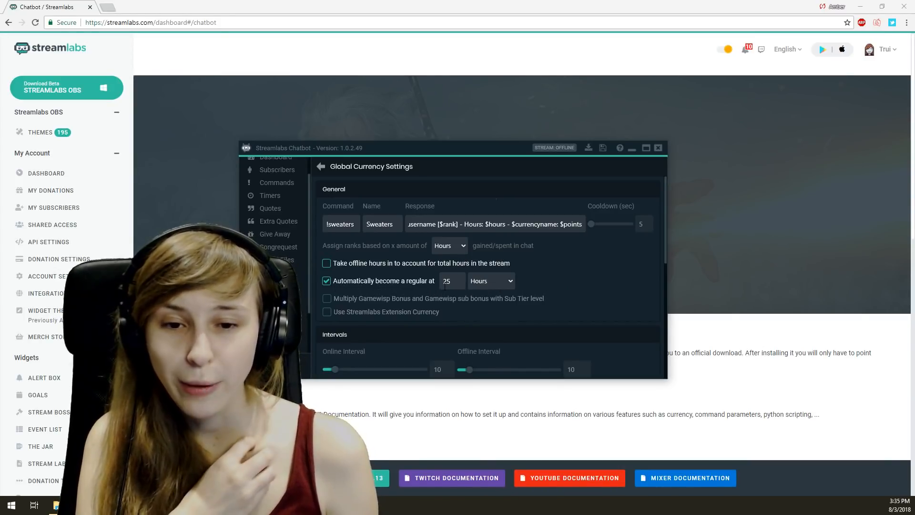
{"action": "scroll", "coordinate": [413, 285], "scroll_direction": "down", "scroll_amount": 3}
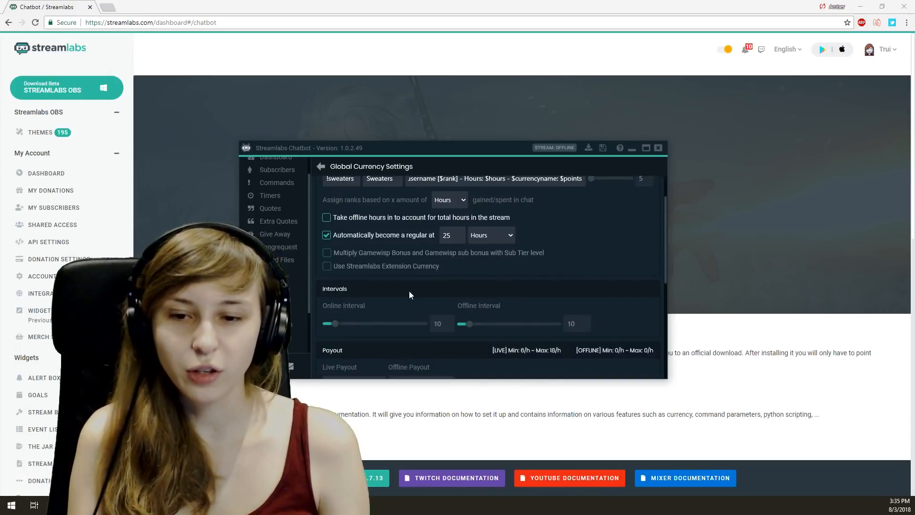
{"action": "scroll", "coordinate": [420, 324], "scroll_direction": "up", "scroll_amount": 3}
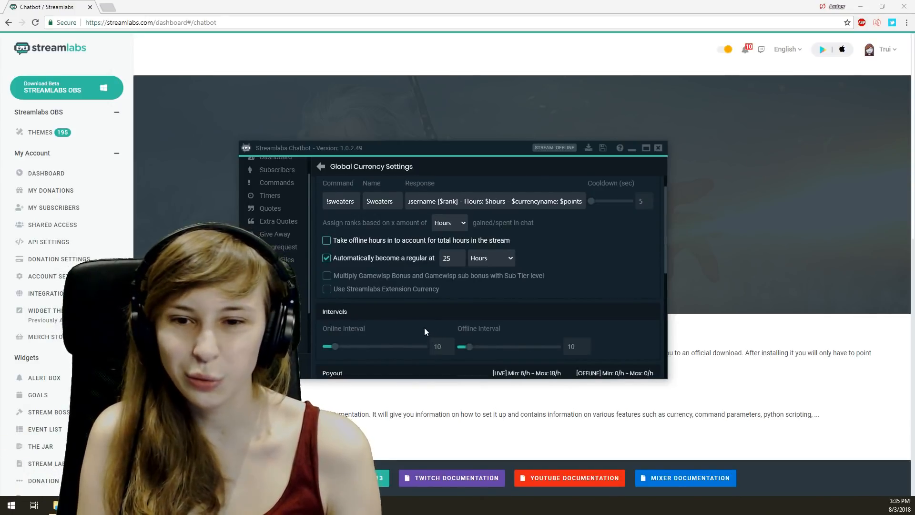
{"action": "left_click", "coordinate": [492, 260]}
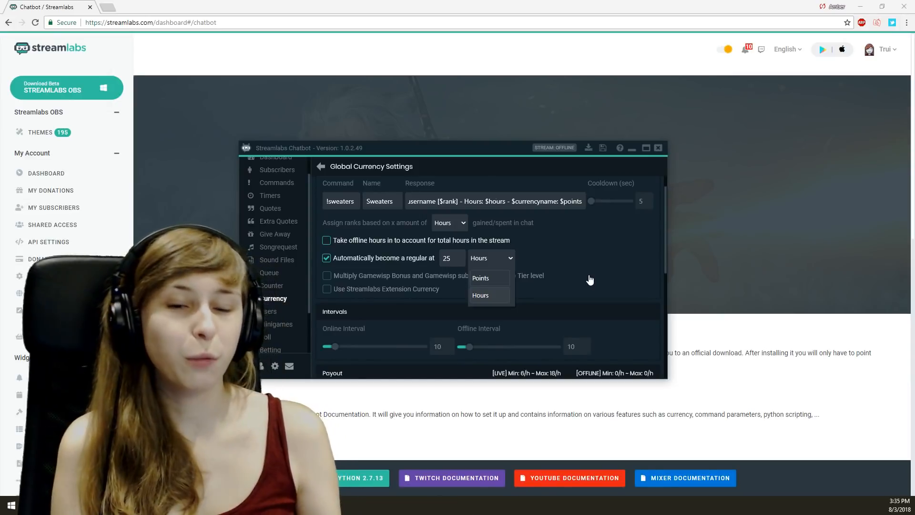
{"action": "left_click", "coordinate": [590, 280]}
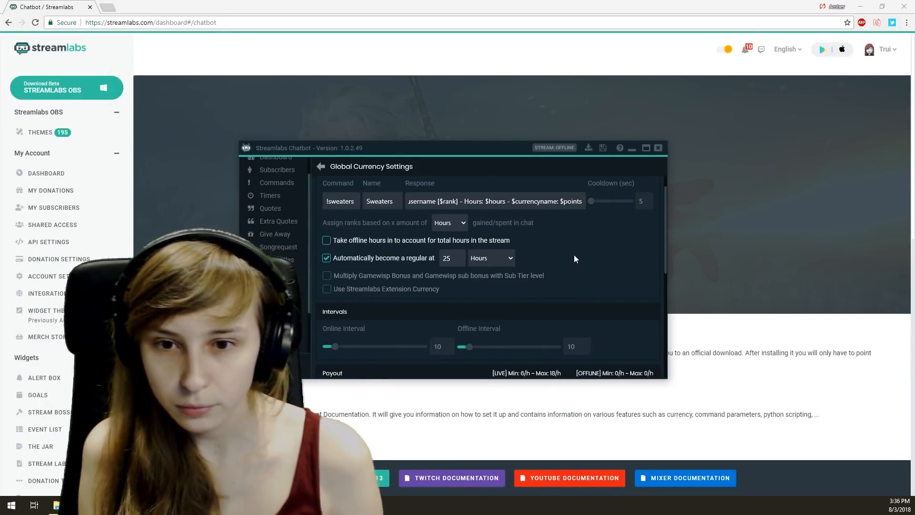
Examine the currency's online and offline intervals, payouts and bonuses, and return to the threshold for automatically becoming a regular.
{"action": "scroll", "coordinate": [567, 255], "scroll_direction": "down", "scroll_amount": 1}
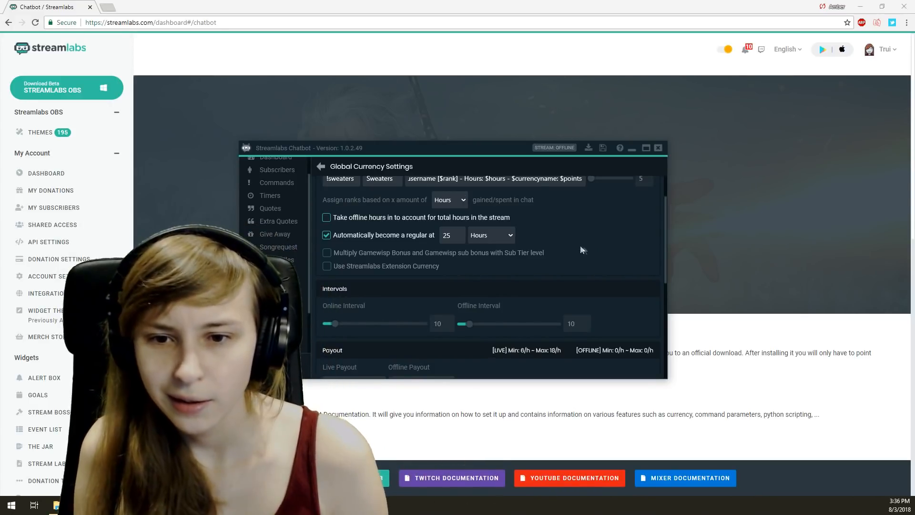
{"action": "scroll", "coordinate": [595, 245], "scroll_direction": "down", "scroll_amount": 1}
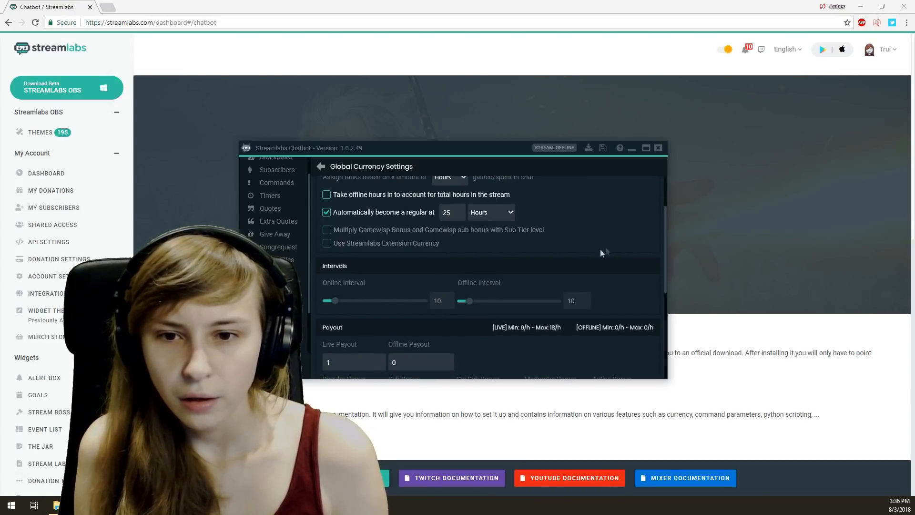
{"action": "scroll", "coordinate": [479, 253], "scroll_direction": "down", "scroll_amount": 1}
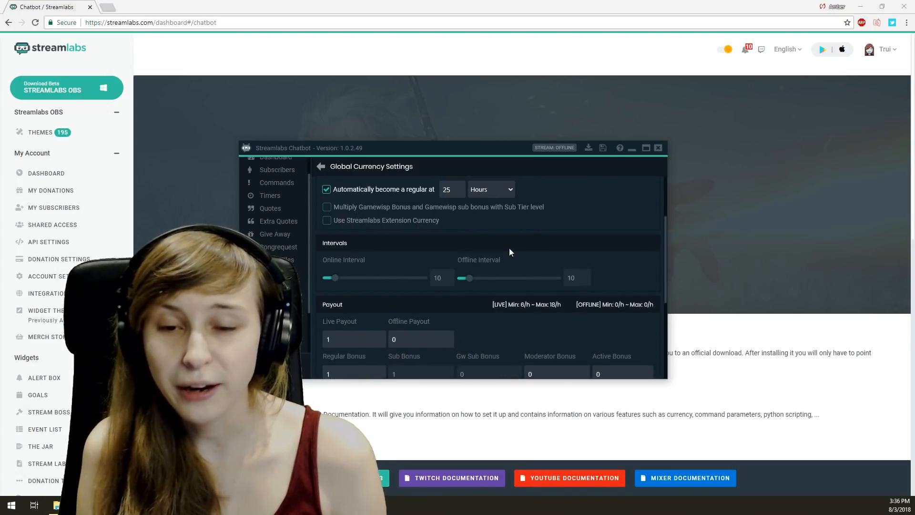
{"action": "scroll", "coordinate": [465, 240], "scroll_direction": "down", "scroll_amount": 1}
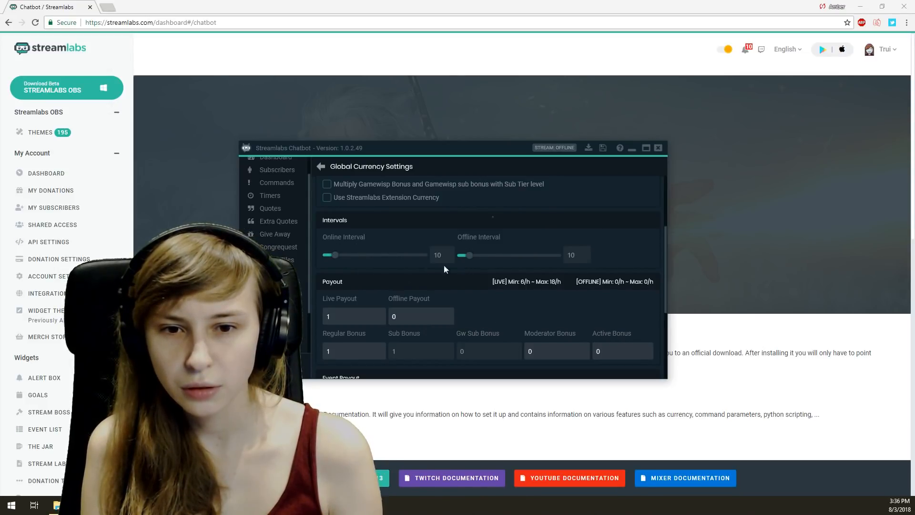
{"action": "scroll", "coordinate": [445, 269], "scroll_direction": "up", "scroll_amount": 1}
{"action": "scroll", "coordinate": [504, 279], "scroll_direction": "up", "scroll_amount": 3}
{"action": "scroll", "coordinate": [504, 279], "scroll_direction": "down", "scroll_amount": 3}
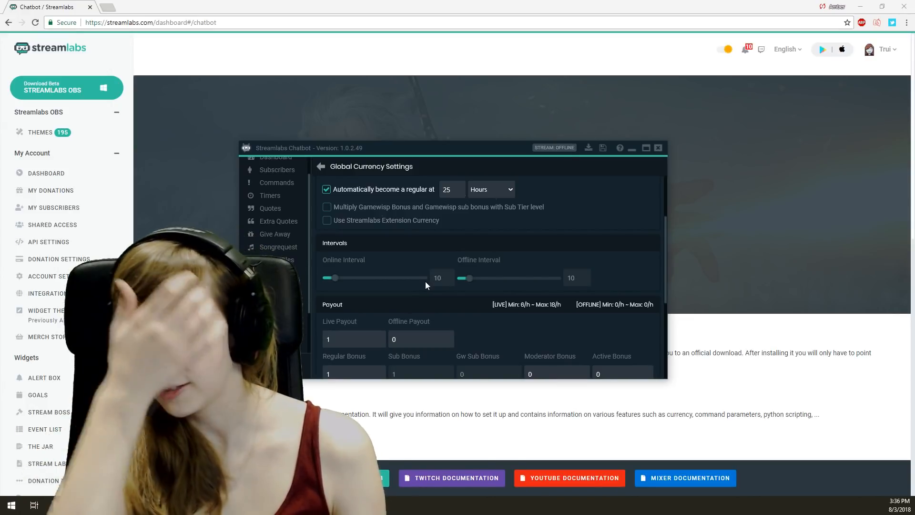
{"action": "scroll", "coordinate": [396, 298], "scroll_direction": "down", "scroll_amount": 1}
{"action": "scroll", "coordinate": [394, 297], "scroll_direction": "down", "scroll_amount": 1}
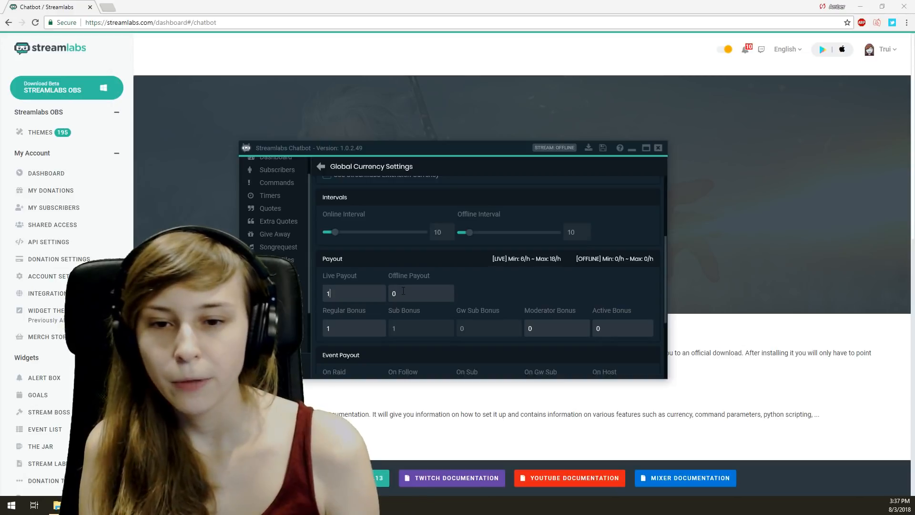
{"action": "scroll", "coordinate": [498, 266], "scroll_direction": "down", "scroll_amount": 1}
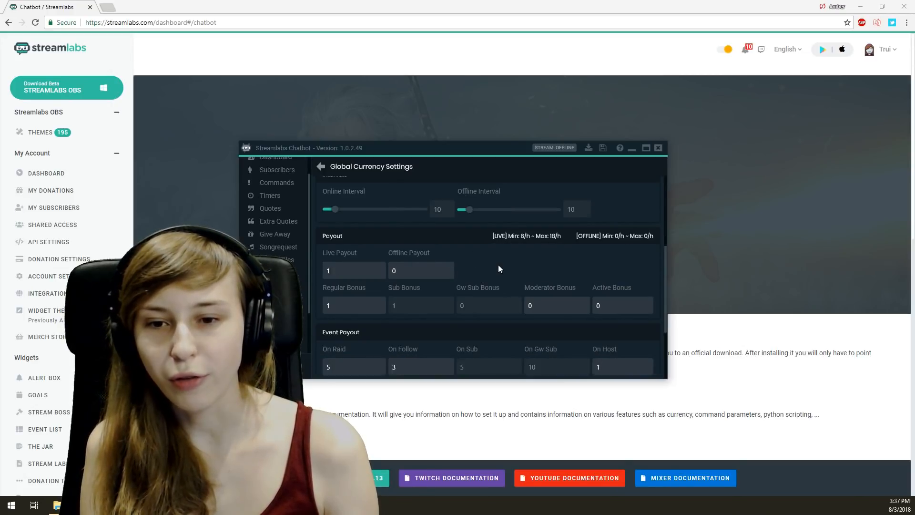
{"action": "scroll", "coordinate": [424, 306], "scroll_direction": "up", "scroll_amount": 5}
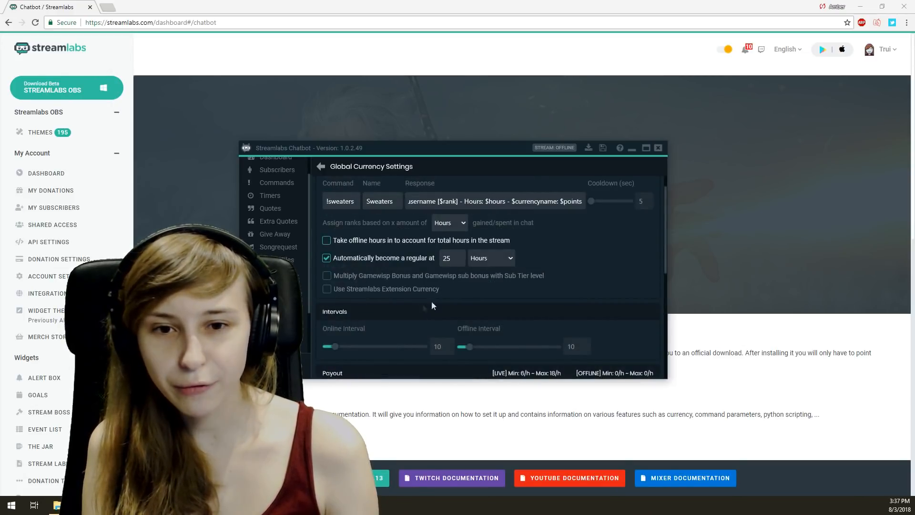
{"action": "left_click", "coordinate": [446, 258]}
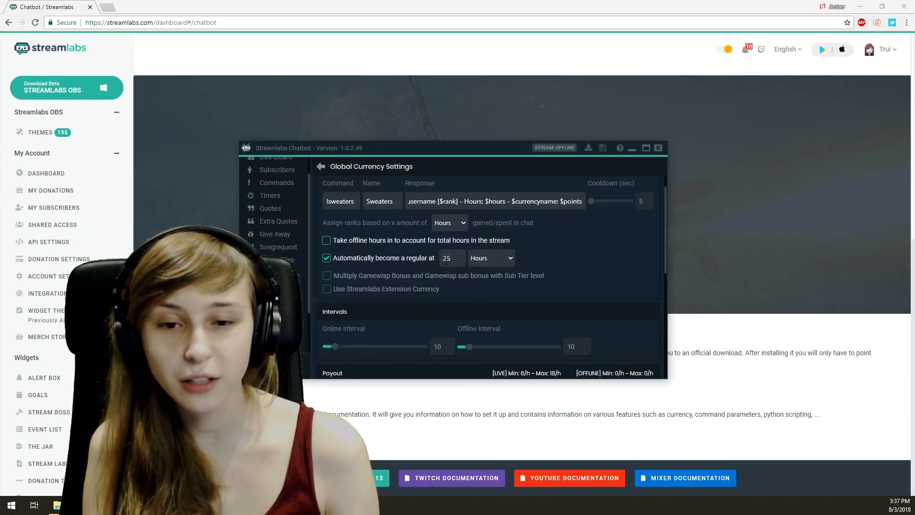
Examine the currency's live payout, role bonuses, event payouts and donation points, and return to the currency user list.
{"action": "scroll", "coordinate": [467, 258], "scroll_direction": "down", "scroll_amount": 3}
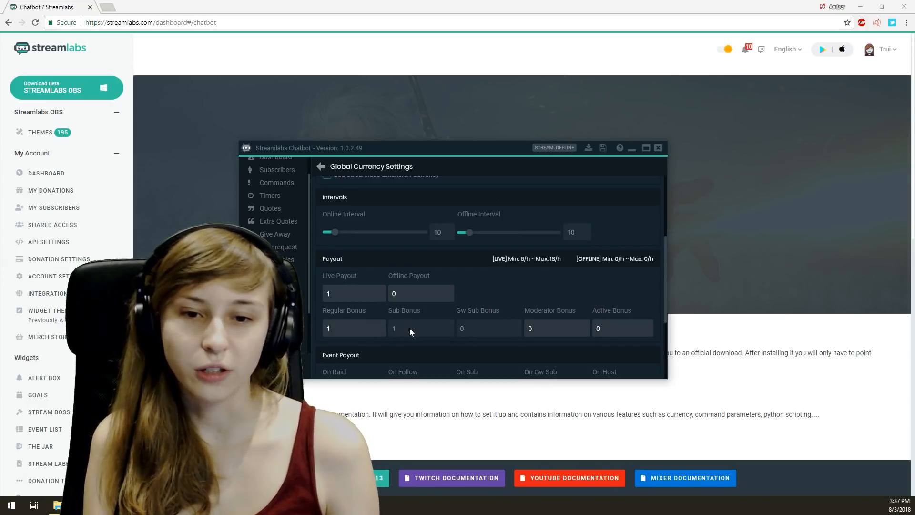
{"action": "scroll", "coordinate": [405, 331], "scroll_direction": "down", "scroll_amount": 1}
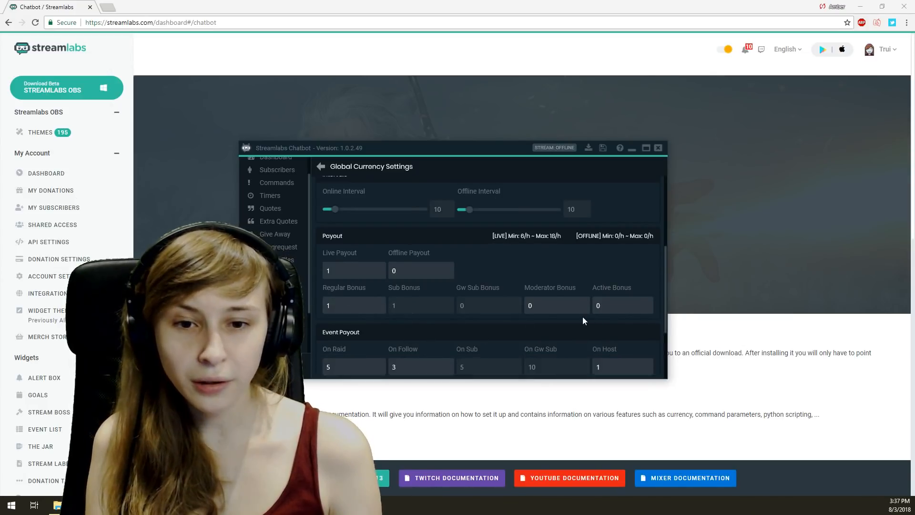
{"action": "scroll", "coordinate": [458, 329], "scroll_direction": "down", "scroll_amount": 1}
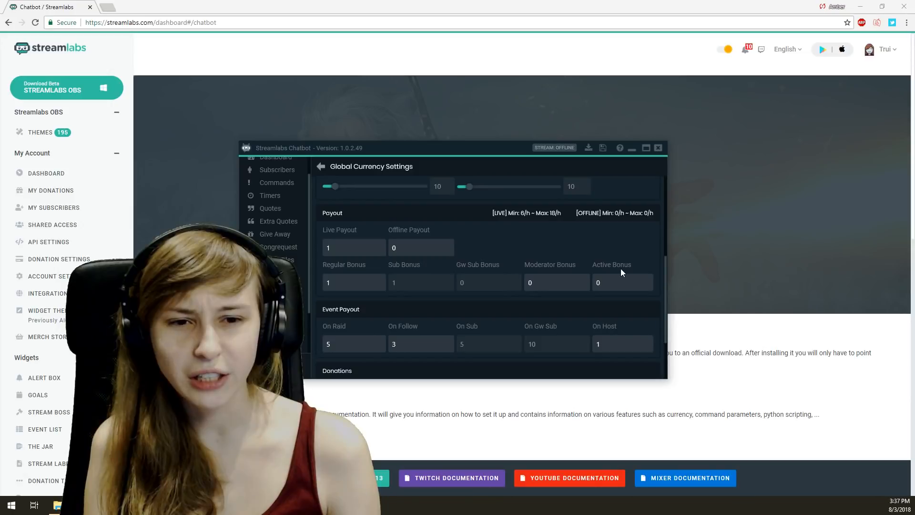
{"action": "scroll", "coordinate": [478, 266], "scroll_direction": "down", "scroll_amount": 1}
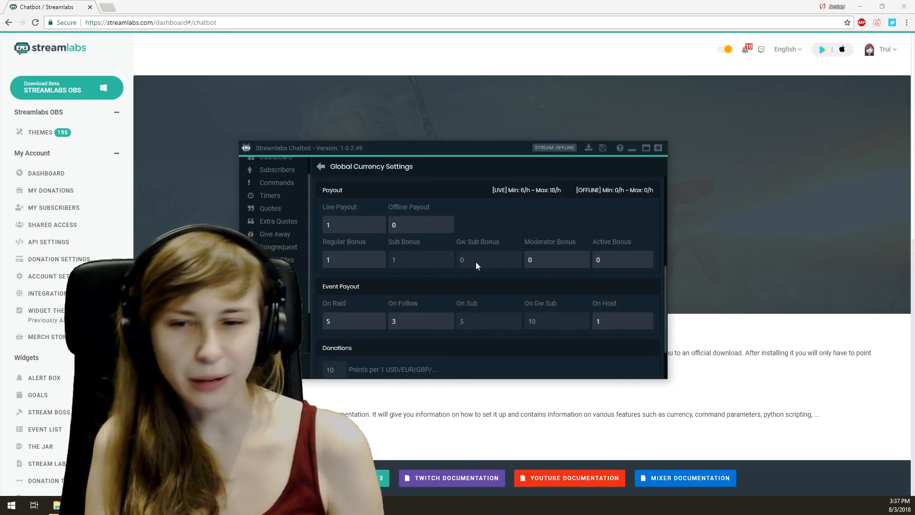
{"action": "scroll", "coordinate": [368, 291], "scroll_direction": "down", "scroll_amount": 1}
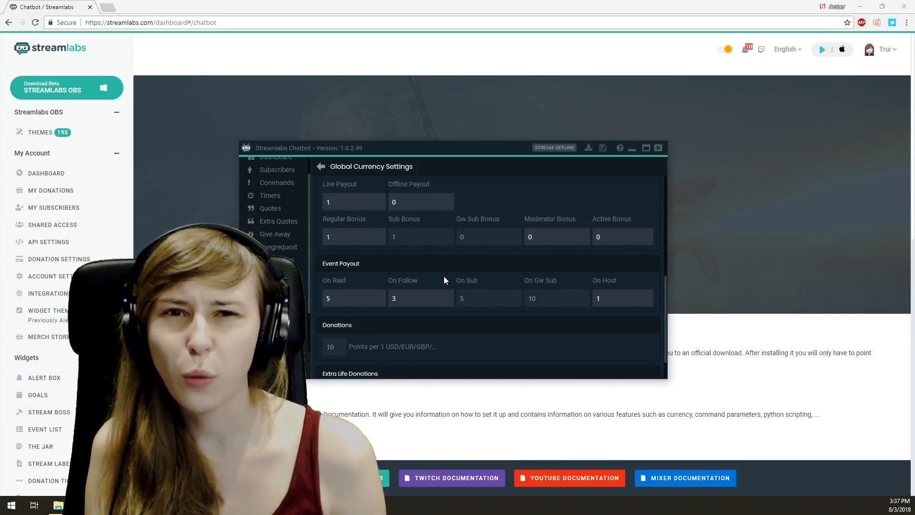
{"action": "scroll", "coordinate": [441, 280], "scroll_direction": "down", "scroll_amount": 1}
{"action": "scroll", "coordinate": [429, 293], "scroll_direction": "down", "scroll_amount": 1}
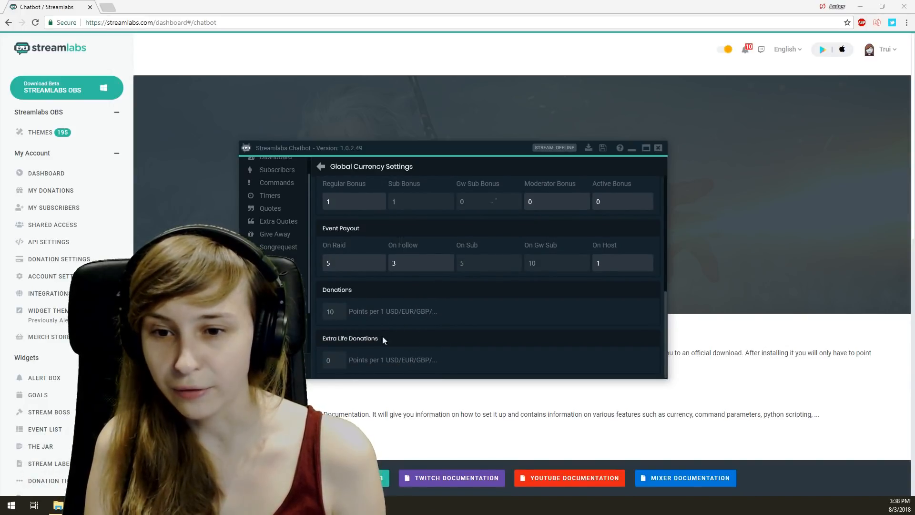
{"action": "scroll", "coordinate": [422, 314], "scroll_direction": "up", "scroll_amount": 6}
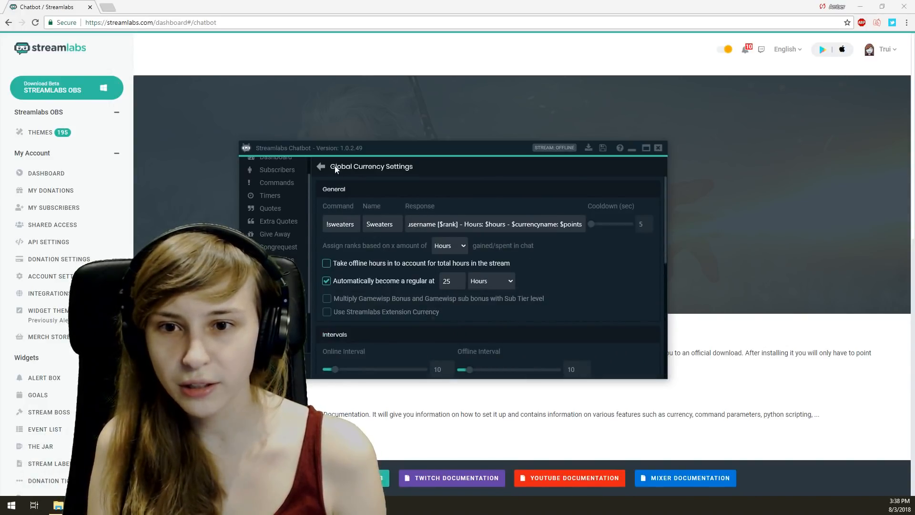
{"action": "left_click", "coordinate": [322, 167]}
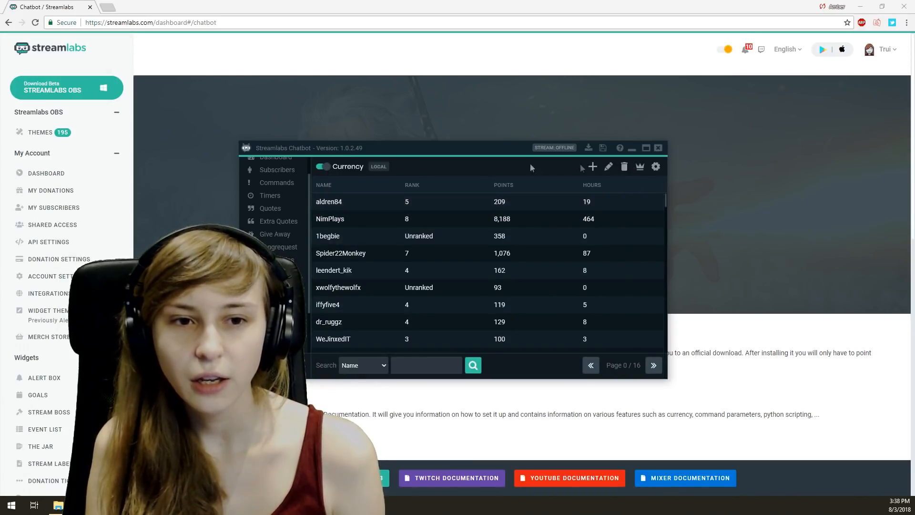
Open the currency ranks and draft a new rank named Soldier with requirement 5, reviewing the available groups.
{"action": "left_click", "coordinate": [640, 170]}
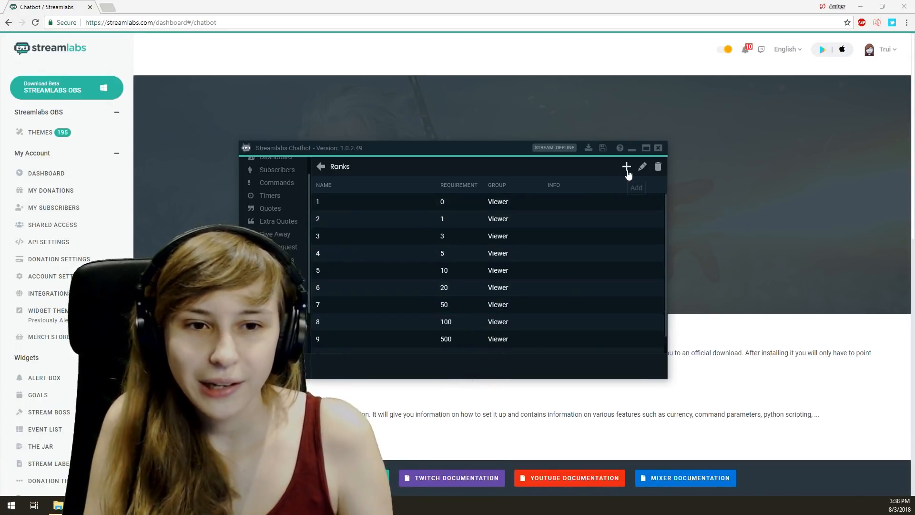
{"action": "left_click", "coordinate": [627, 168]}
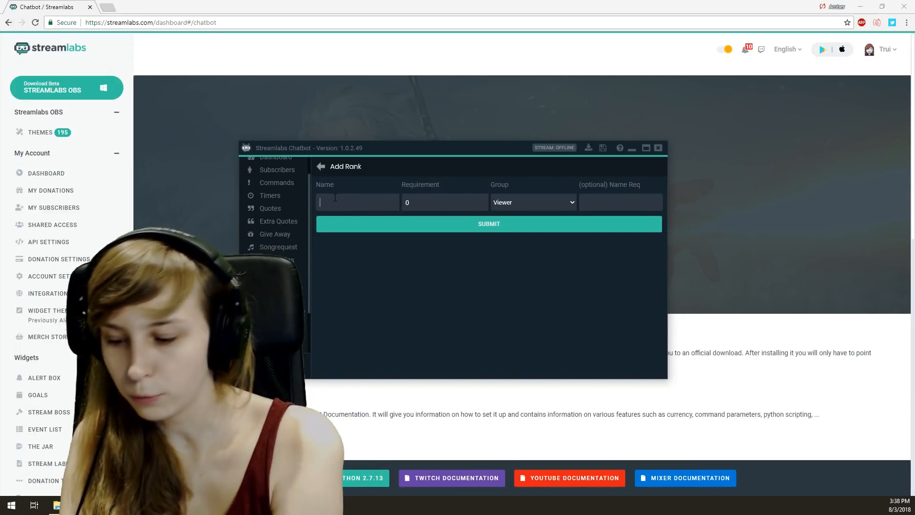
{"action": "key", "text": "Tab"}
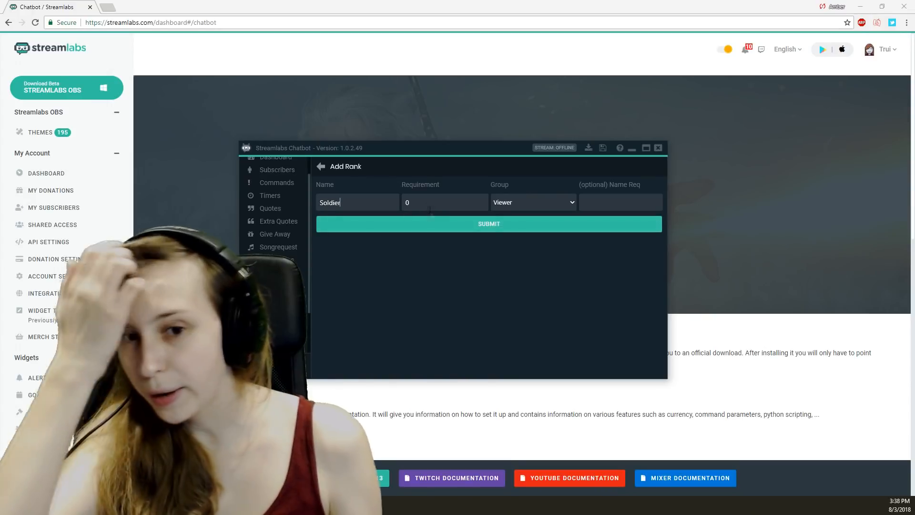
{"action": "type", "text": "5"}
{"action": "left_click", "coordinate": [519, 205]}
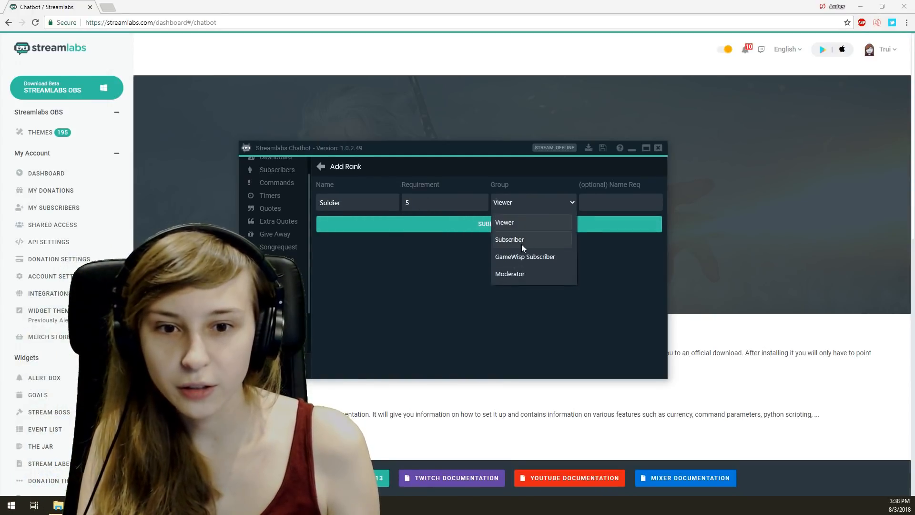
{"action": "left_click", "coordinate": [637, 199]}
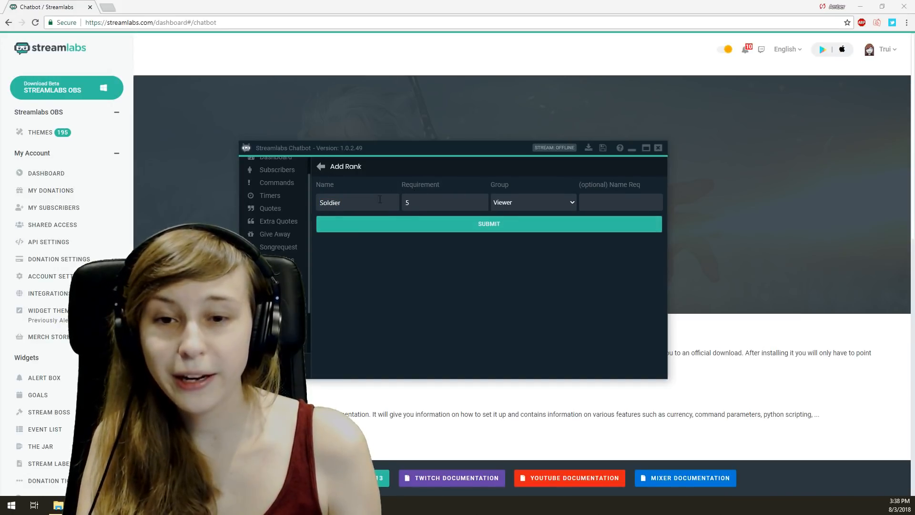
Change the draft rank's name to Captain and its requirement to 10, and leave without submitting it.
{"action": "left_click_drag", "start_coordinate": [377, 203], "coordinate": [312, 206]}
{"action": "type", "text": "Capt"}
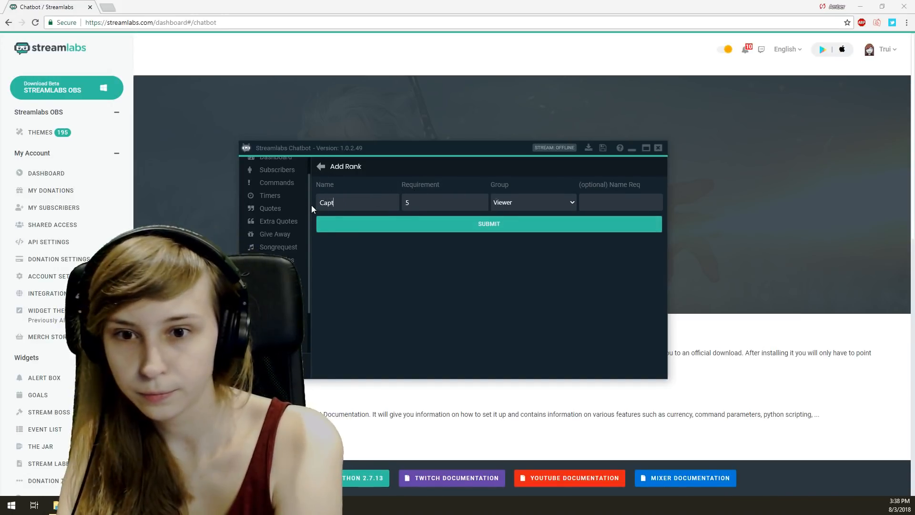
{"action": "type", "text": "ain"}
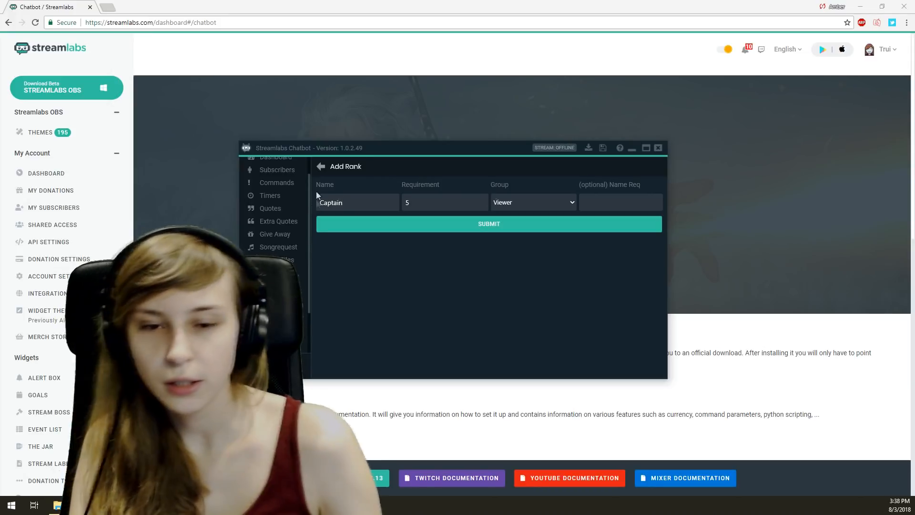
{"action": "key", "text": "Tab"}
{"action": "type", "text": "10"}
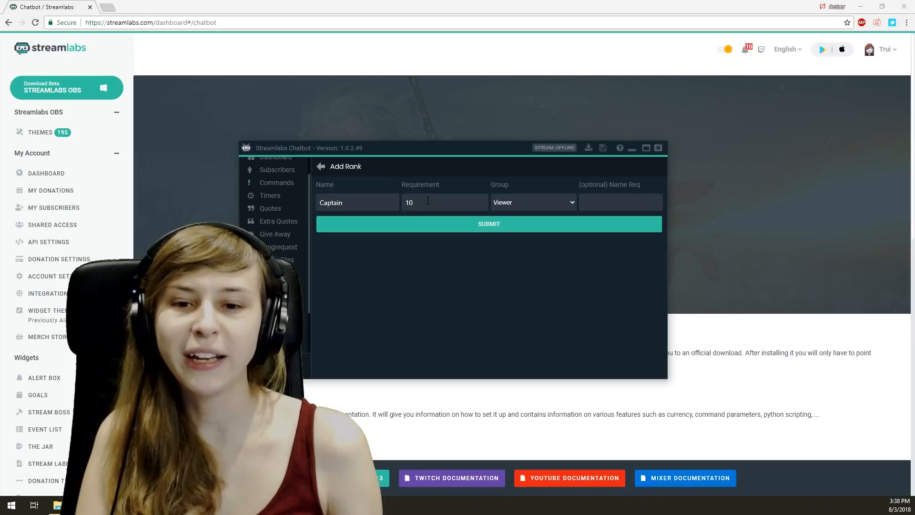
{"action": "left_click", "coordinate": [321, 167]}
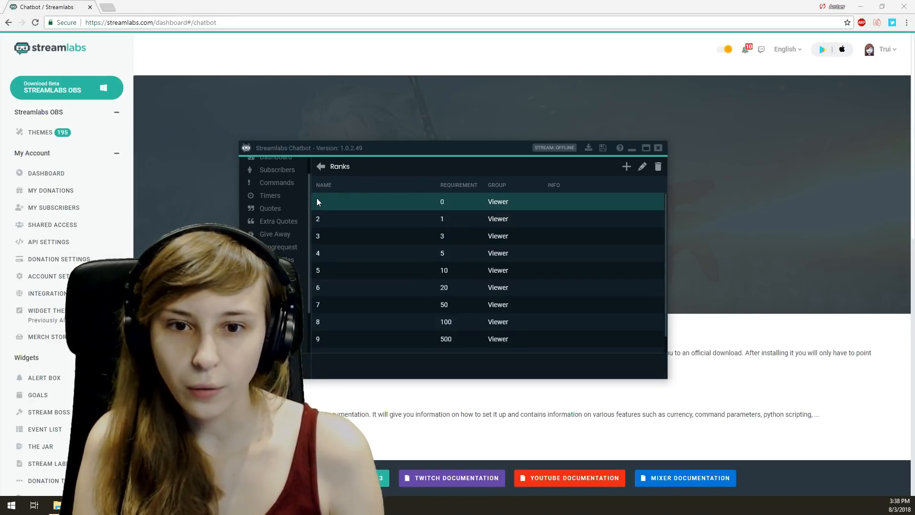
Examine the requirement and group of every rank in the list, and return to the currency overview.
{"action": "scroll", "coordinate": [331, 201], "scroll_direction": "down", "scroll_amount": 1}
{"action": "scroll", "coordinate": [331, 201], "scroll_direction": "up", "scroll_amount": 1}
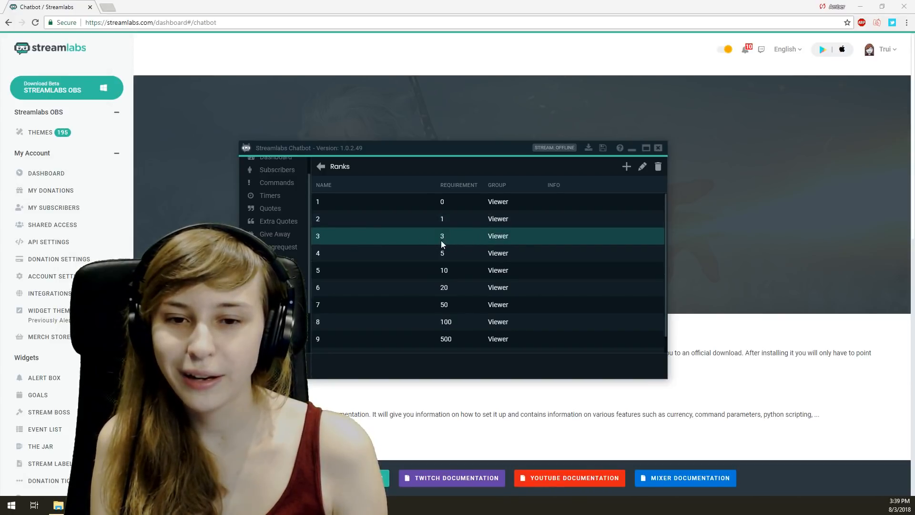
{"action": "scroll", "coordinate": [458, 225], "scroll_direction": "down", "scroll_amount": 1}
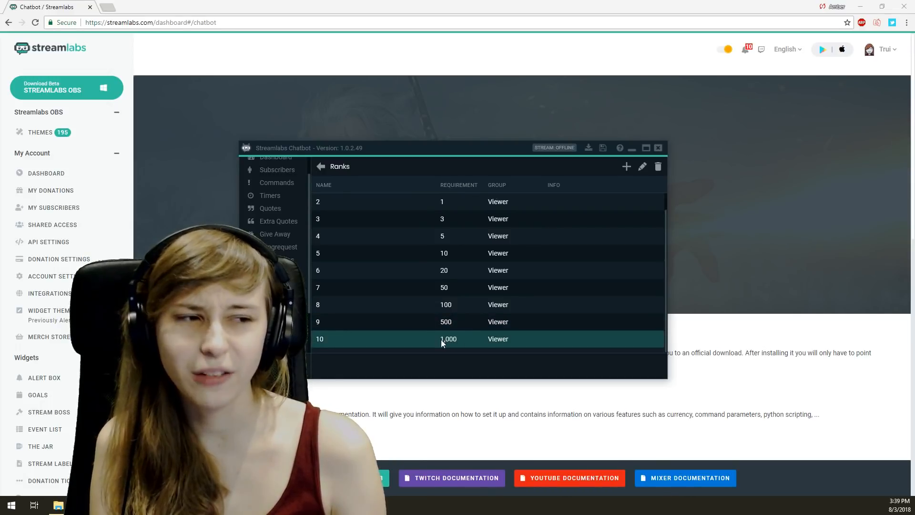
{"action": "scroll", "coordinate": [441, 341], "scroll_direction": "up", "scroll_amount": 1}
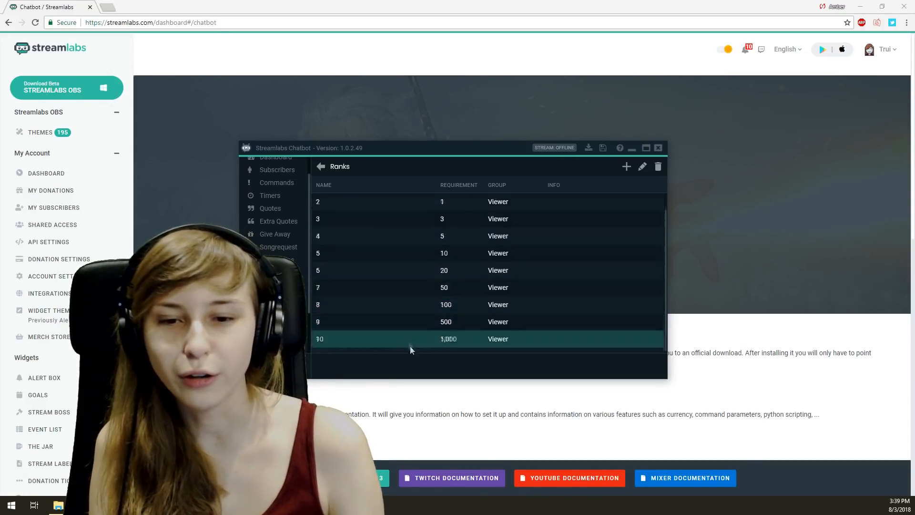
{"action": "scroll", "coordinate": [408, 342], "scroll_direction": "down", "scroll_amount": 1}
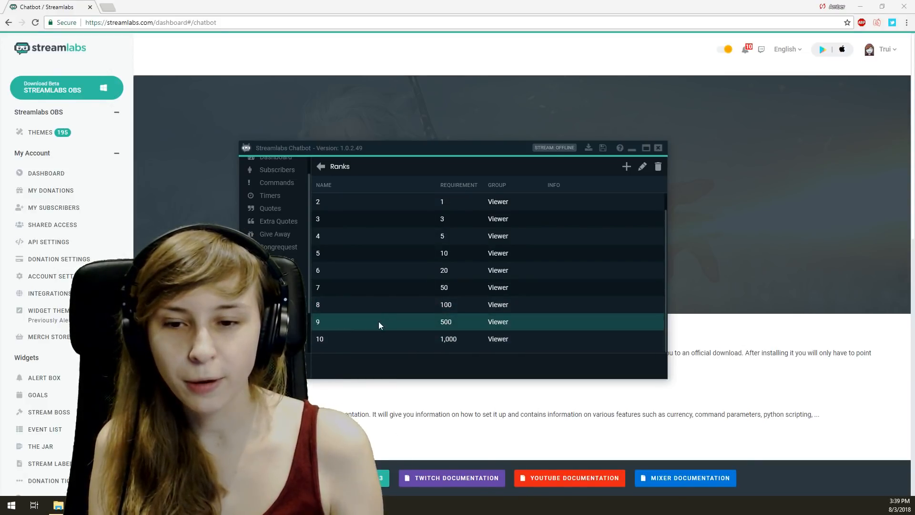
{"action": "left_click", "coordinate": [326, 167]}
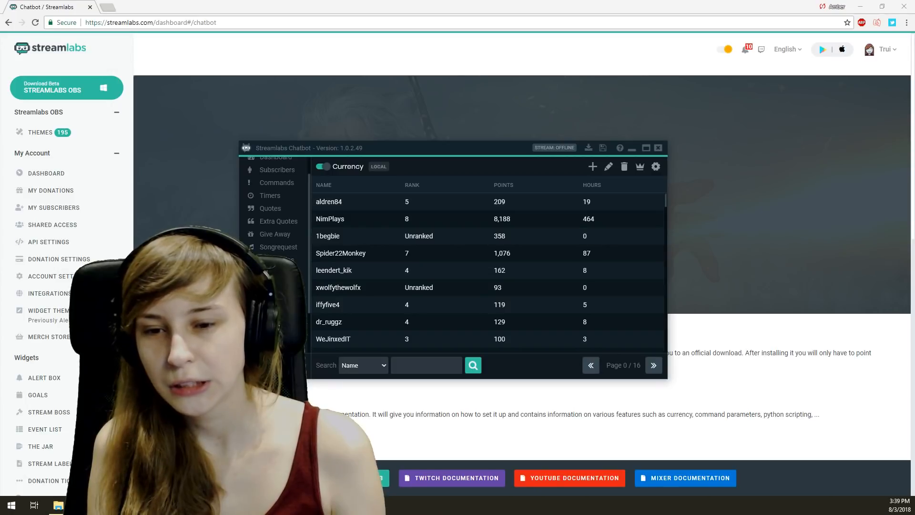
Open the Users list and examine the users' editor, regular, blacklist, raid and last-seen details.
{"action": "left_click", "coordinate": [268, 298]}
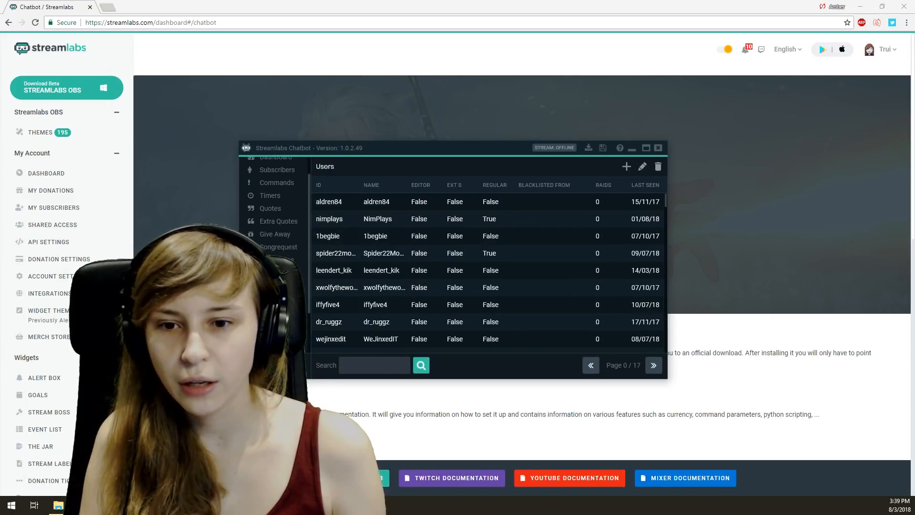
{"action": "scroll", "coordinate": [419, 237], "scroll_direction": "down", "scroll_amount": 10}
{"action": "scroll", "coordinate": [415, 239], "scroll_direction": "down", "scroll_amount": 10}
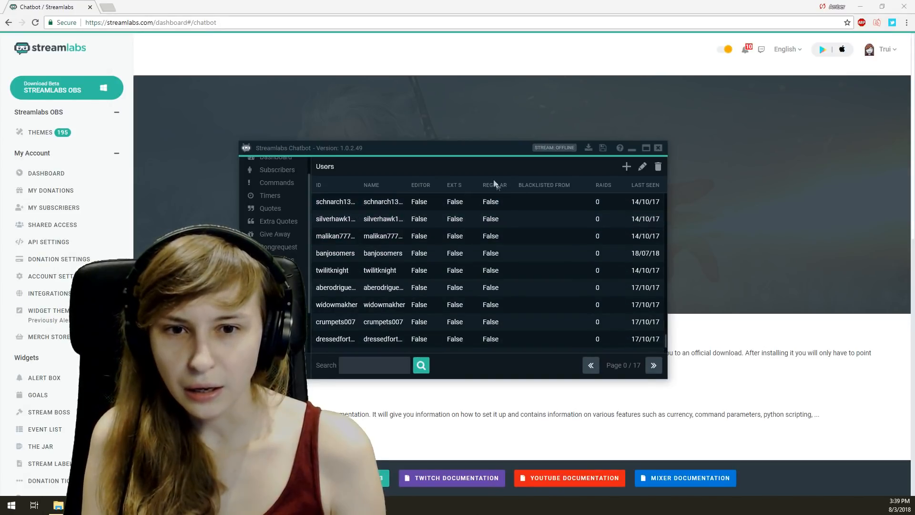
{"action": "scroll", "coordinate": [491, 233], "scroll_direction": "up", "scroll_amount": 10}
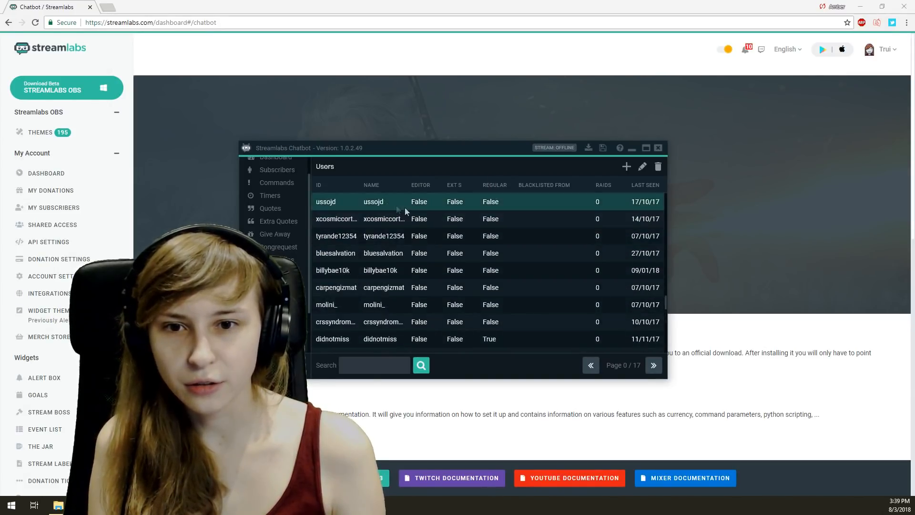
{"action": "scroll", "coordinate": [419, 209], "scroll_direction": "up", "scroll_amount": 5}
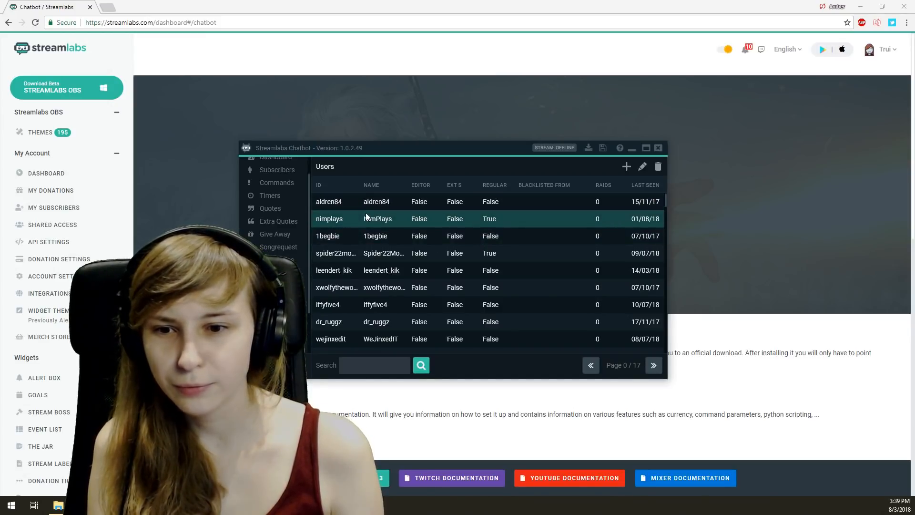
Open the Minigames settings and examine the available games, including Heist, Duel, Free For All and Boss Battle.
{"action": "left_click", "coordinate": [276, 260]}
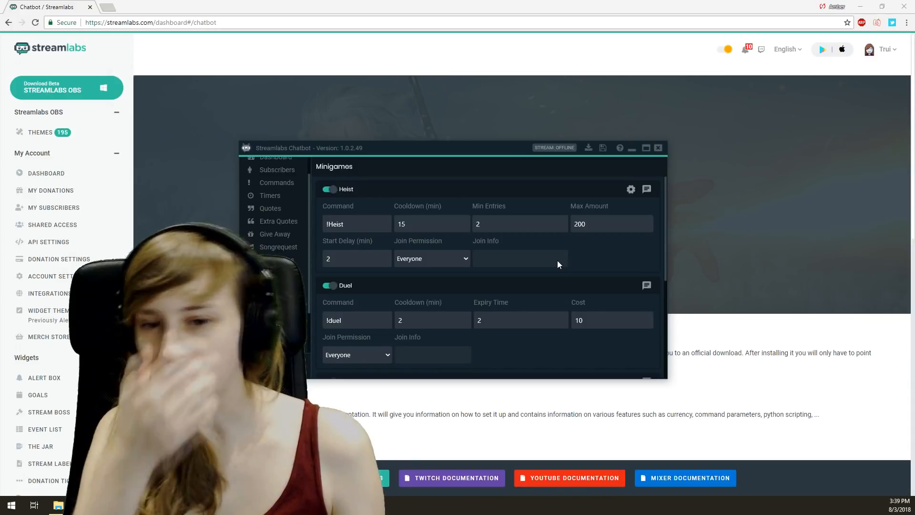
{"action": "scroll", "coordinate": [433, 252], "scroll_direction": "down", "scroll_amount": 5}
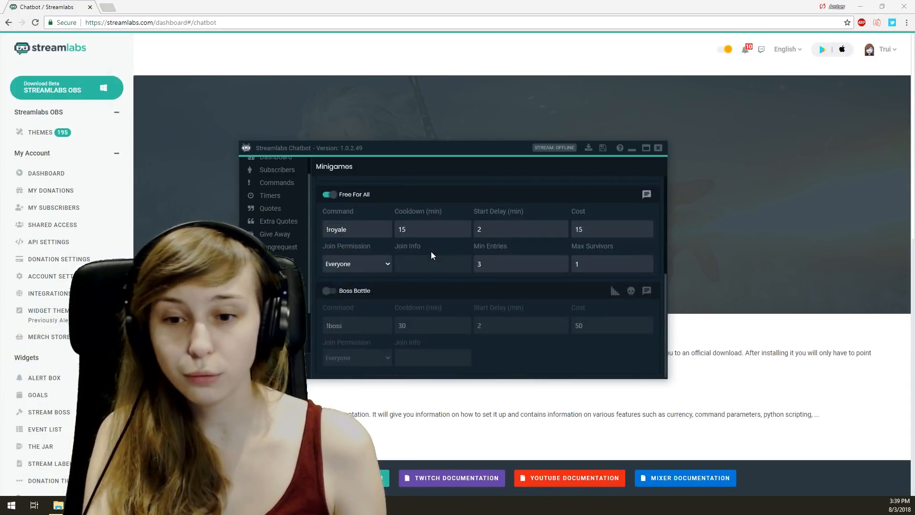
{"action": "scroll", "coordinate": [431, 251], "scroll_direction": "up", "scroll_amount": 5}
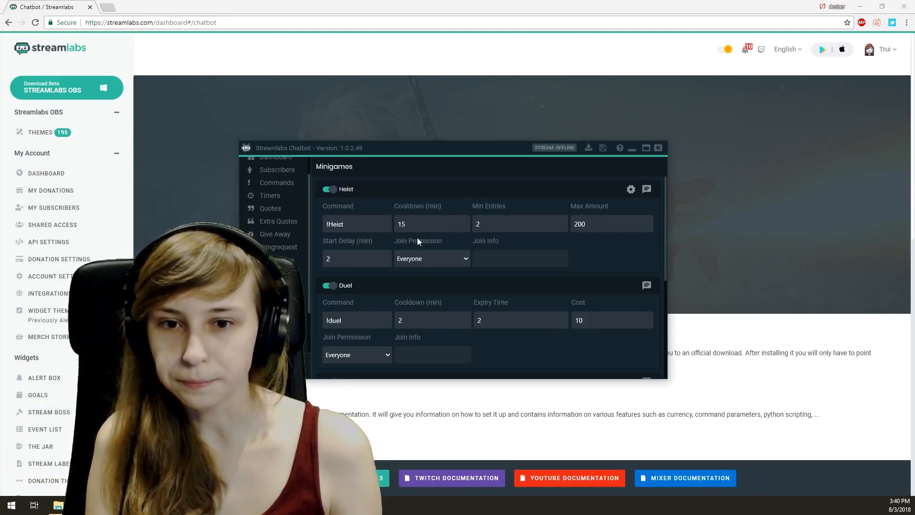
Examine the Heist minigame's cooldown, minimum entries, maximum amount, start delay and join permission.
{"action": "left_click", "coordinate": [412, 224]}
{"action": "left_click", "coordinate": [445, 226]}
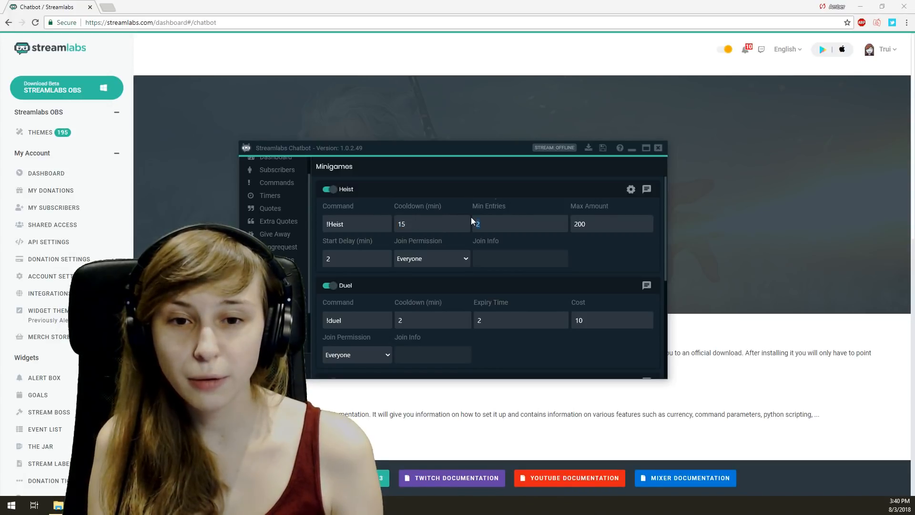
{"action": "left_click_drag", "start_coordinate": [480, 222], "coordinate": [469, 218]}
{"action": "left_click", "coordinate": [510, 219]}
{"action": "key", "text": "Tab"}
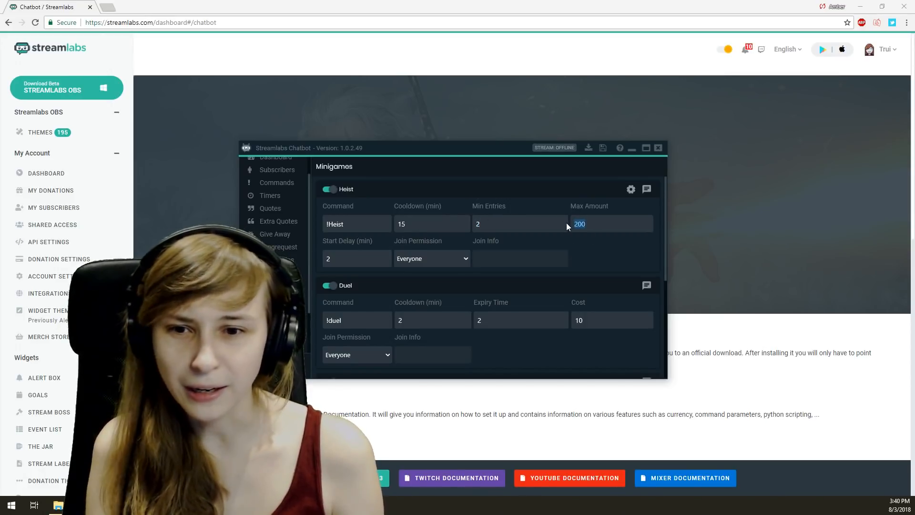
{"action": "left_click", "coordinate": [347, 258]}
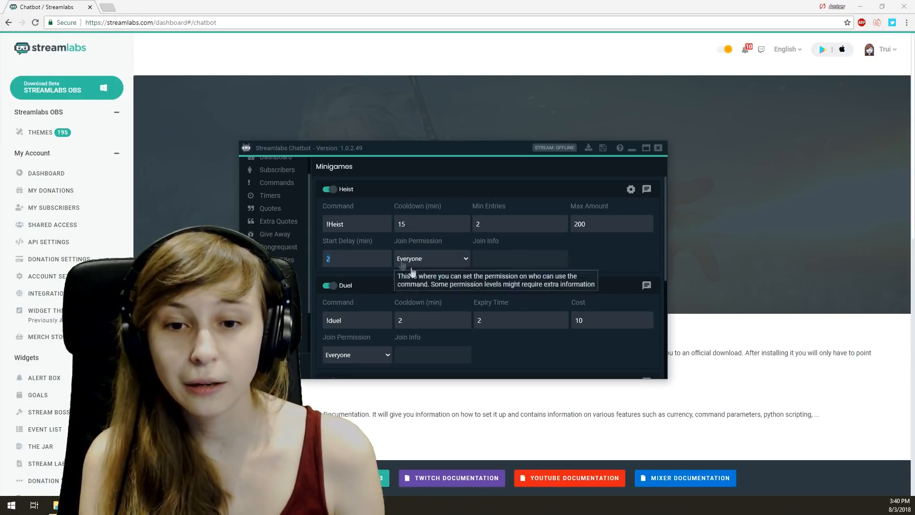
Open the Global Heist Settings and examine the success chances for viewers, regulars, subscribers and moderators.
{"action": "left_click", "coordinate": [630, 190]}
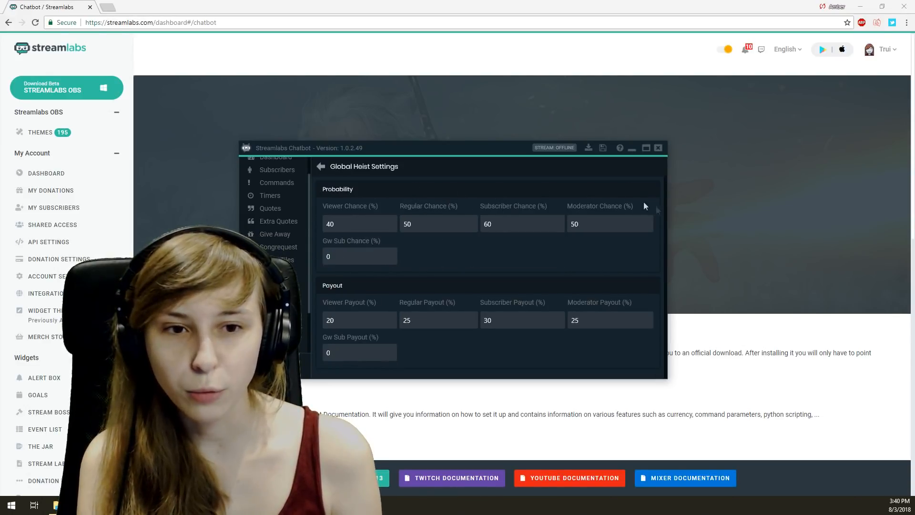
{"action": "left_click", "coordinate": [356, 220]}
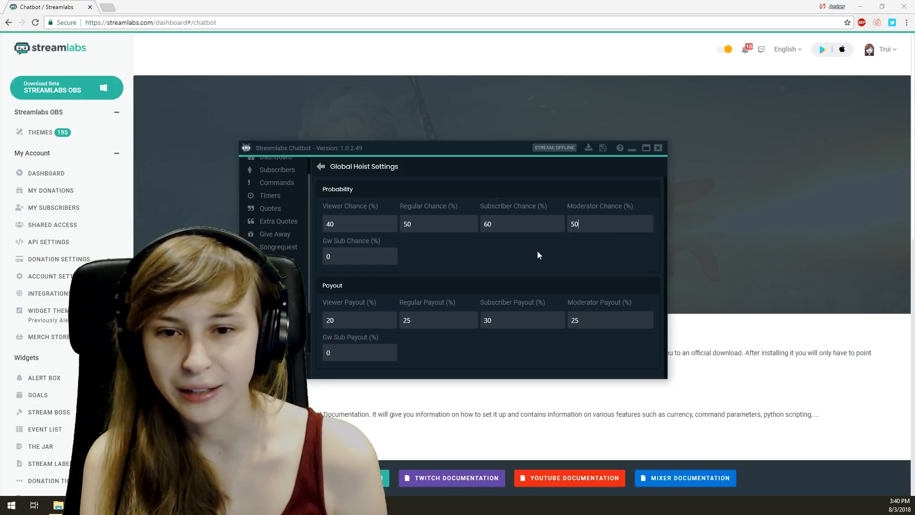
{"action": "left_click", "coordinate": [368, 225]}
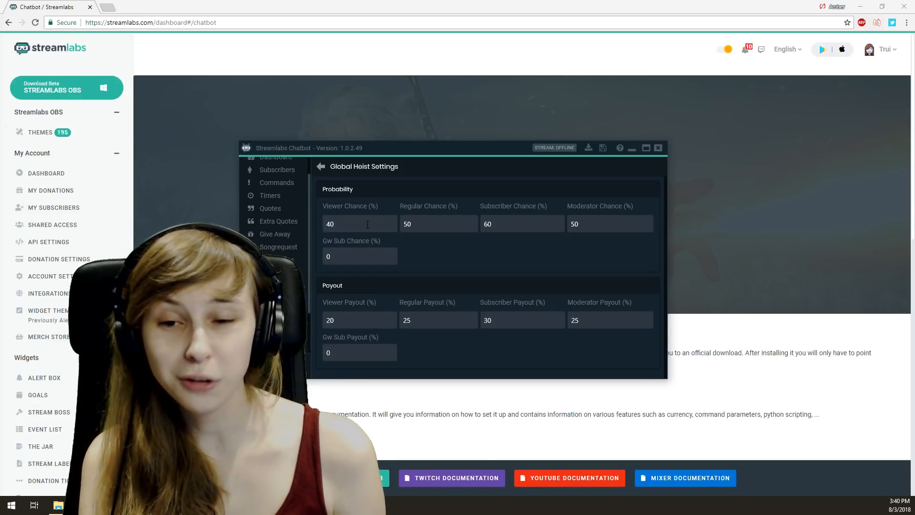
Examine the Heist success chances and payout percentages for viewers, regulars, subscribers and moderators, and return to the Minigames list.
{"action": "left_click", "coordinate": [437, 222]}
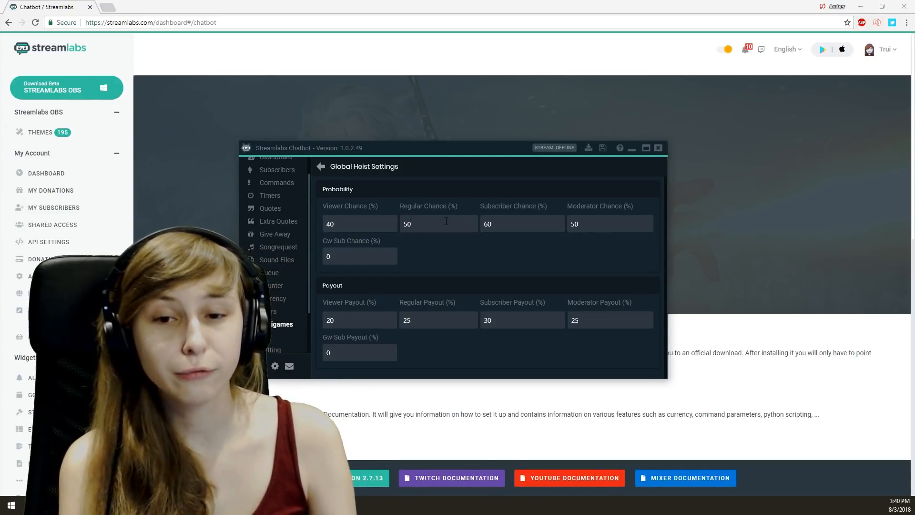
{"action": "left_click", "coordinate": [529, 228]}
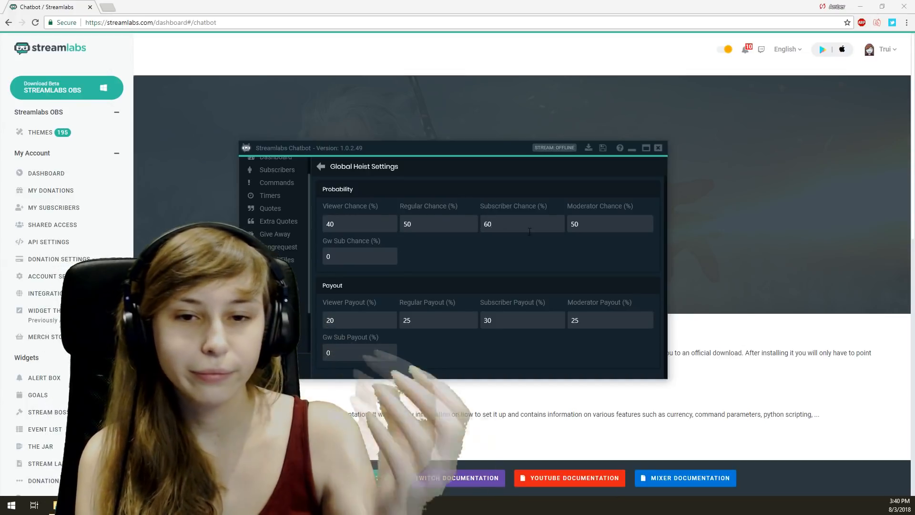
{"action": "left_click", "coordinate": [354, 224]}
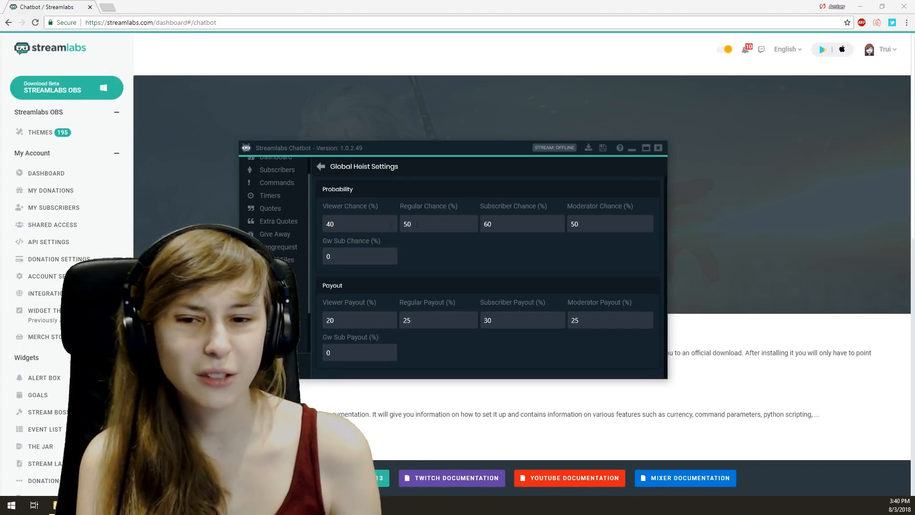
{"action": "left_click", "coordinate": [358, 325]}
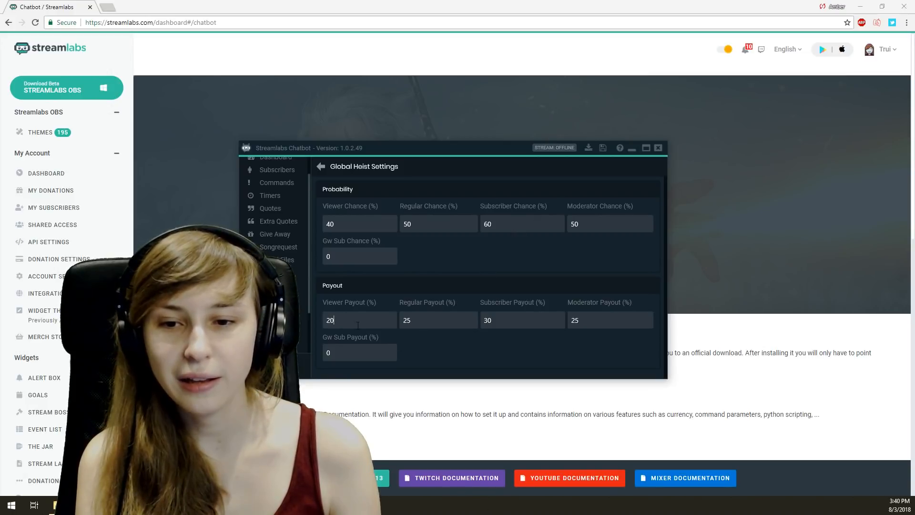
{"action": "double_click", "coordinate": [328, 312]}
{"action": "key", "text": "Tab"}
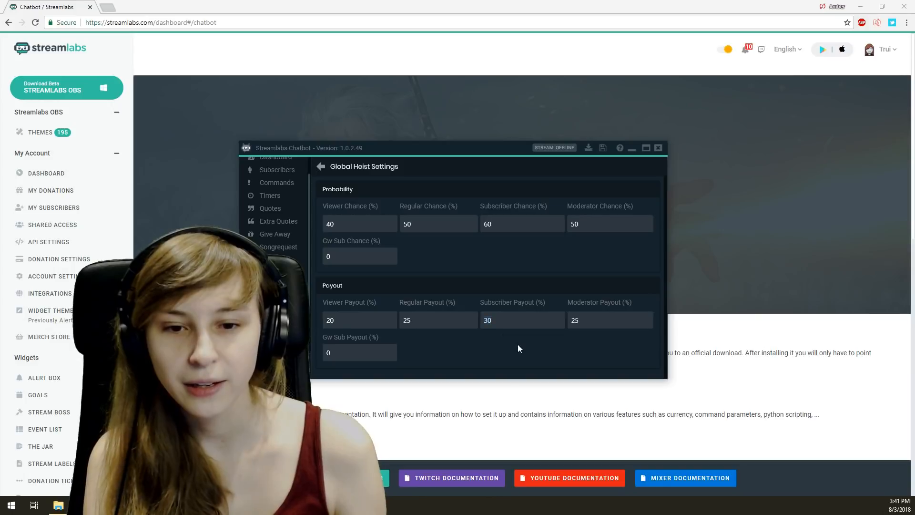
{"action": "left_click", "coordinate": [321, 166]}
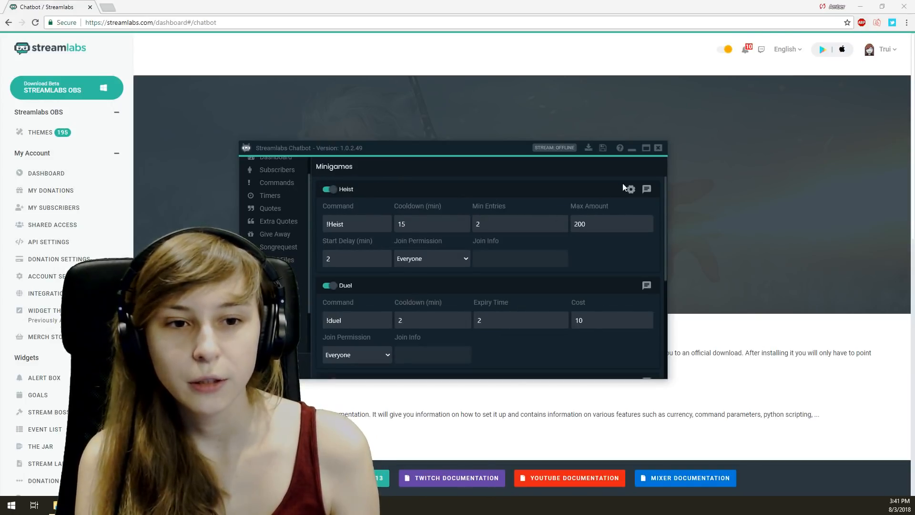
Open the Heist Messages and examine the basic messages and the solo and group outcome messages.
{"action": "left_click", "coordinate": [647, 190]}
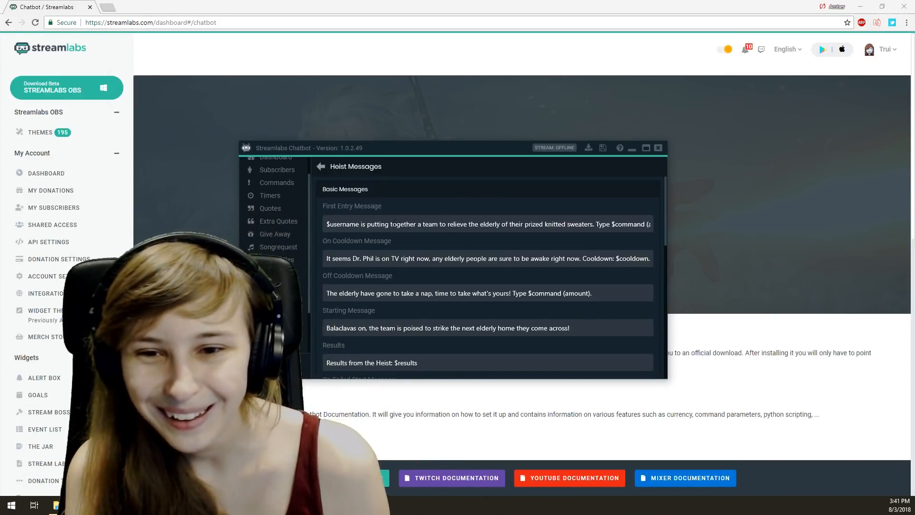
{"action": "left_click_drag", "start_coordinate": [326, 224], "coordinate": [653, 224]}
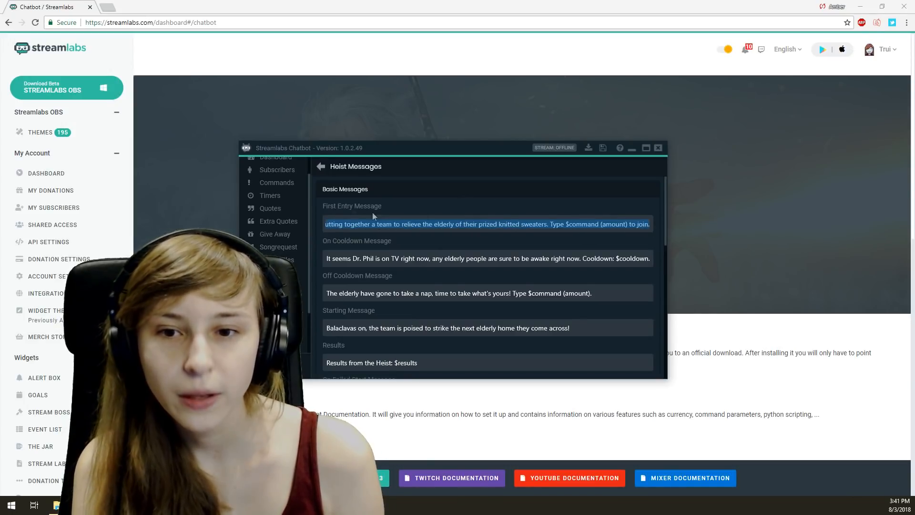
{"action": "left_click", "coordinate": [367, 224]}
{"action": "scroll", "coordinate": [349, 240], "scroll_direction": "down", "scroll_amount": 4}
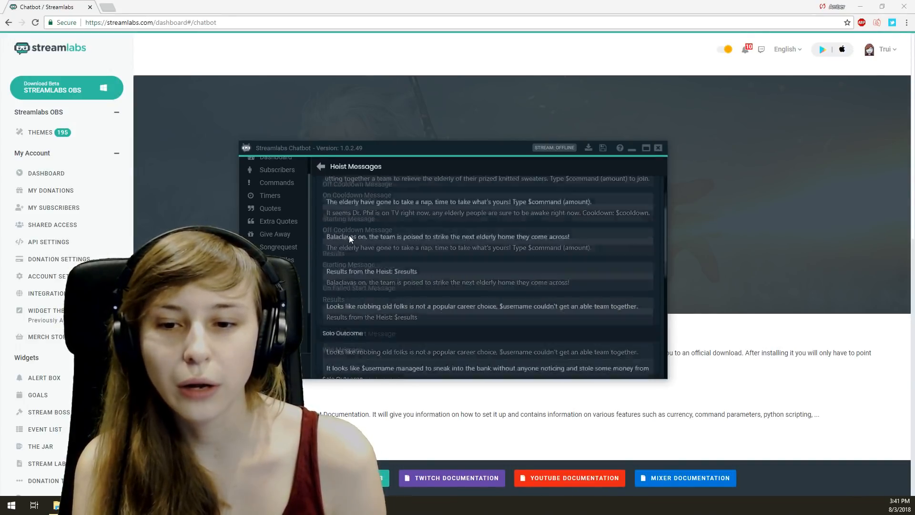
{"action": "scroll", "coordinate": [349, 234], "scroll_direction": "down", "scroll_amount": 5}
{"action": "scroll", "coordinate": [364, 253], "scroll_direction": "up", "scroll_amount": 2}
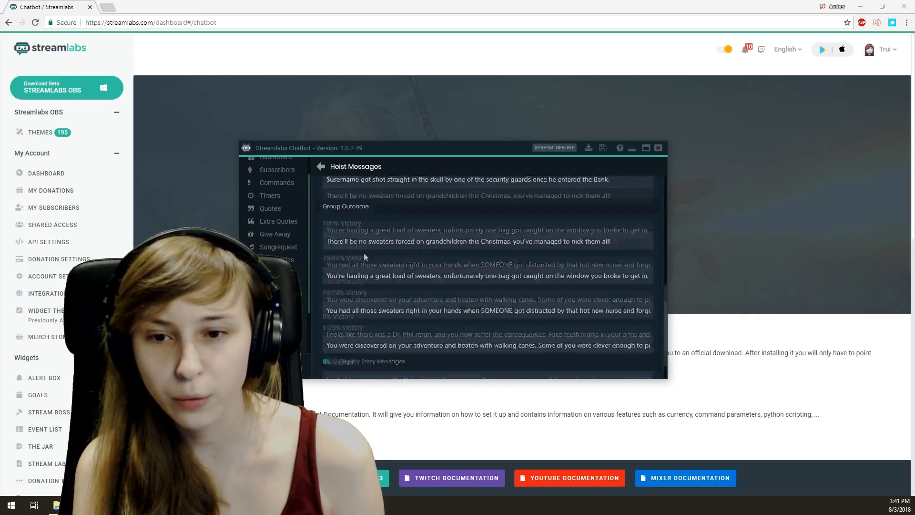
{"action": "scroll", "coordinate": [365, 253], "scroll_direction": "up", "scroll_amount": 6}
Examine the $username placeholder and wording of Heist's First Entry Message, and return to the Minigames list.
{"action": "triple_click", "coordinate": [365, 226]}
{"action": "left_click_drag", "start_coordinate": [364, 225], "coordinate": [251, 220]}
{"action": "left_click", "coordinate": [360, 226]}
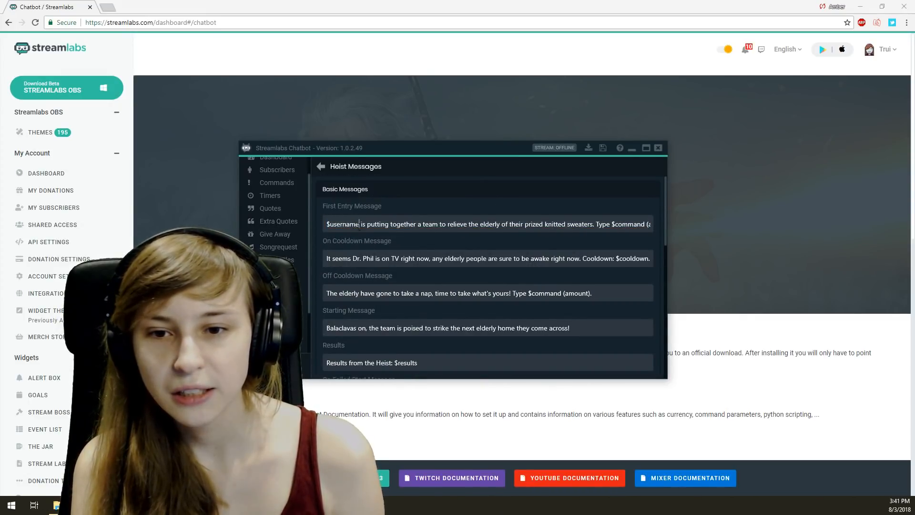
{"action": "left_click_drag", "start_coordinate": [360, 226], "coordinate": [325, 223]}
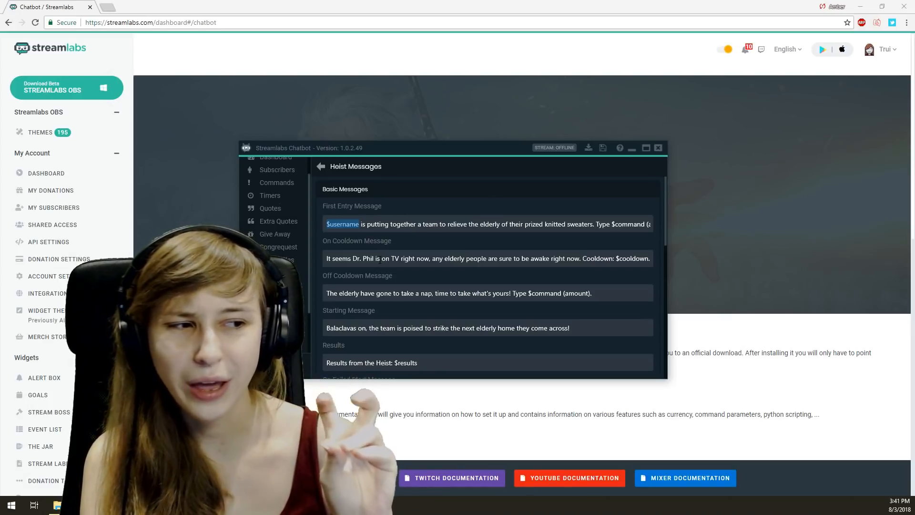
{"action": "left_click", "coordinate": [476, 224]}
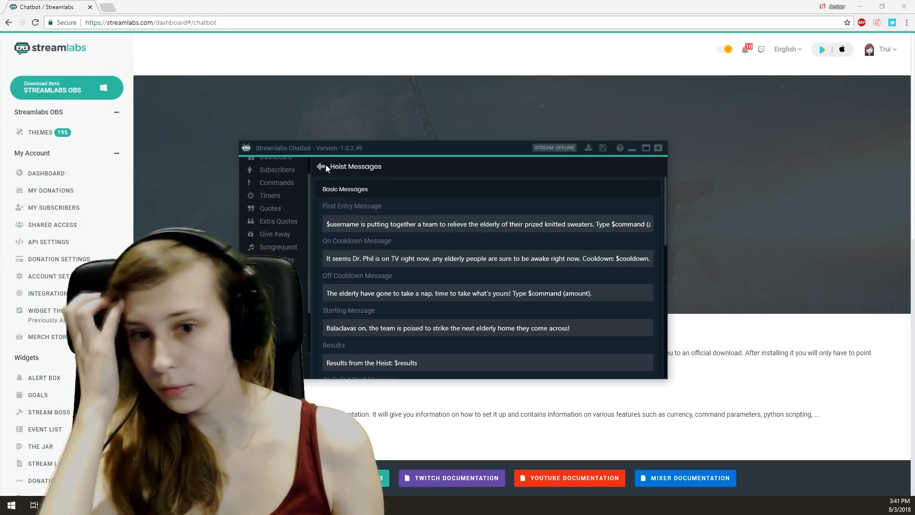
{"action": "left_click", "coordinate": [324, 166]}
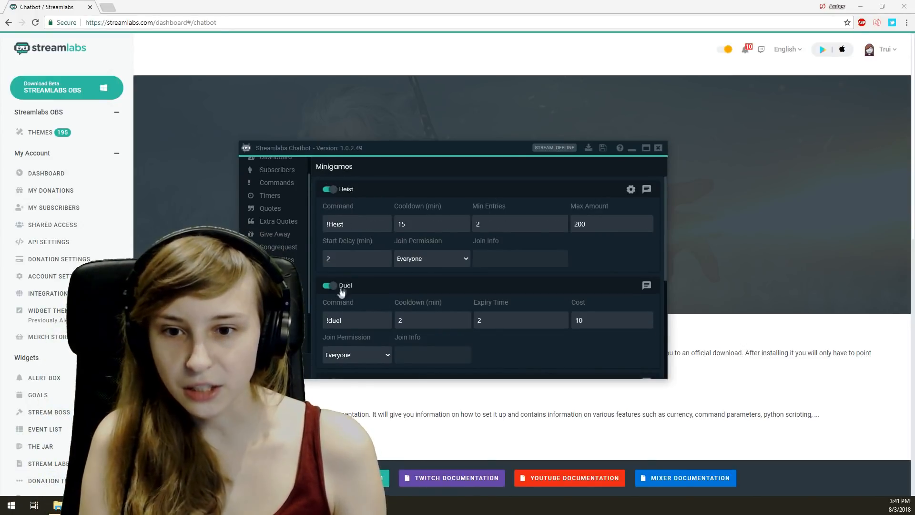
Open the Duel minigame's messages, look through them and return to the Minigames list.
{"action": "scroll", "coordinate": [371, 311], "scroll_direction": "down", "scroll_amount": 1}
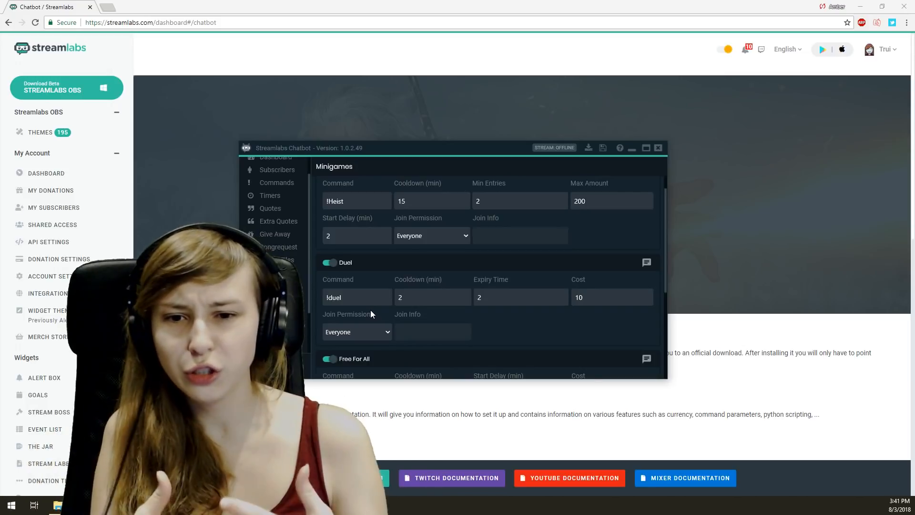
{"action": "left_click", "coordinate": [646, 262]}
{"action": "scroll", "coordinate": [412, 248], "scroll_direction": "down", "scroll_amount": 2}
{"action": "left_click", "coordinate": [319, 167]}
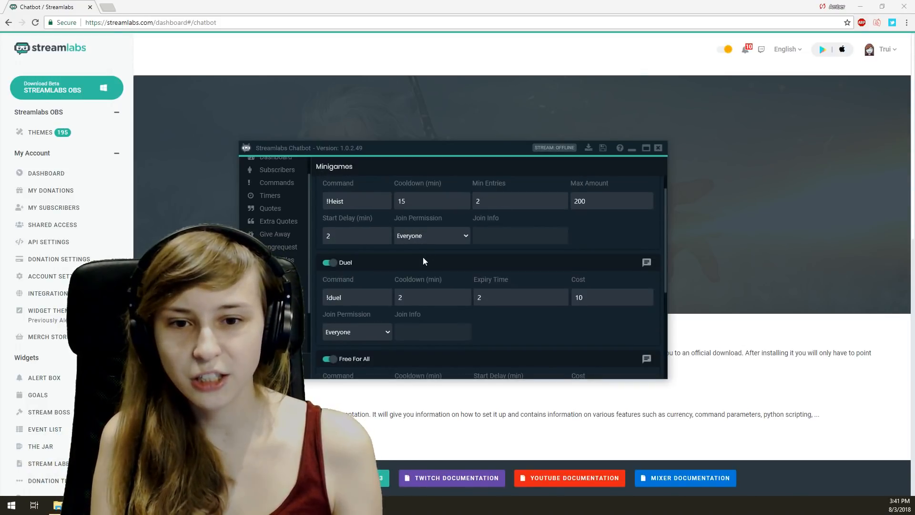
Examine the Free For All and Boss Battle settings, including command, cooldown, start delay, cost and join permission.
{"action": "scroll", "coordinate": [422, 266], "scroll_direction": "down", "scroll_amount": 2}
{"action": "scroll", "coordinate": [367, 316], "scroll_direction": "down", "scroll_amount": 3}
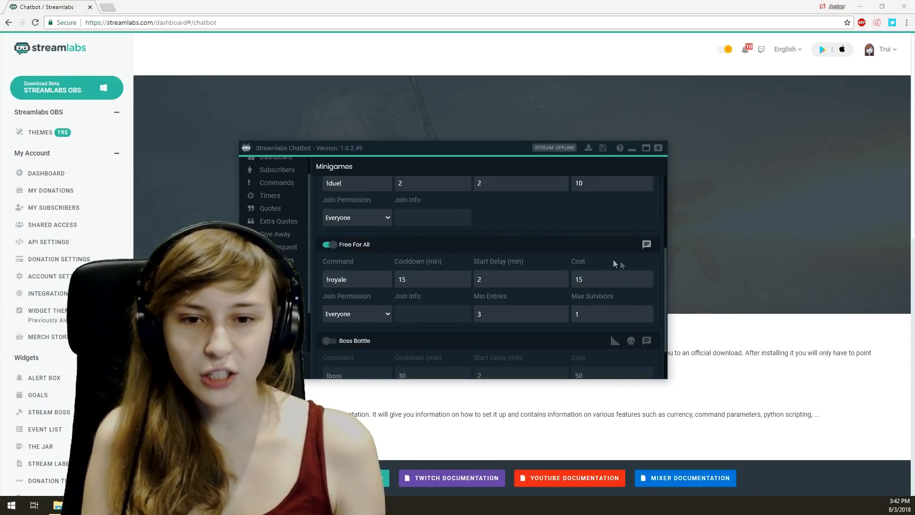
{"action": "scroll", "coordinate": [610, 256], "scroll_direction": "down", "scroll_amount": 1}
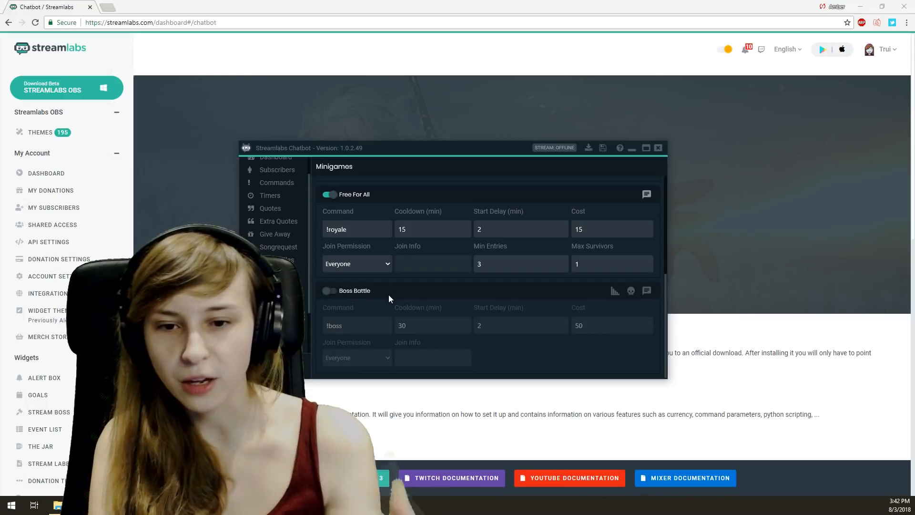
{"action": "scroll", "coordinate": [296, 300], "scroll_direction": "down", "scroll_amount": 1}
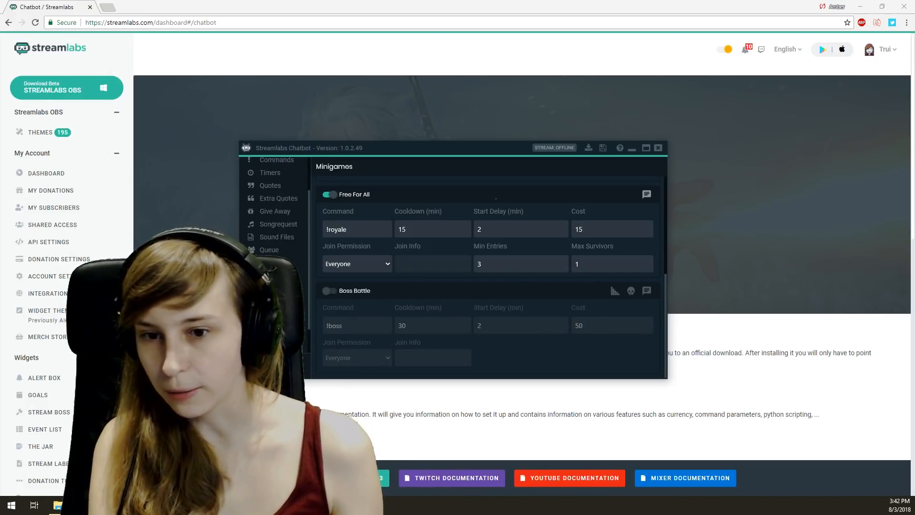
Open the Poll page and set up a poll on "Pineapple pizza" with the options Yes and No.
{"action": "left_click", "coordinate": [274, 301]}
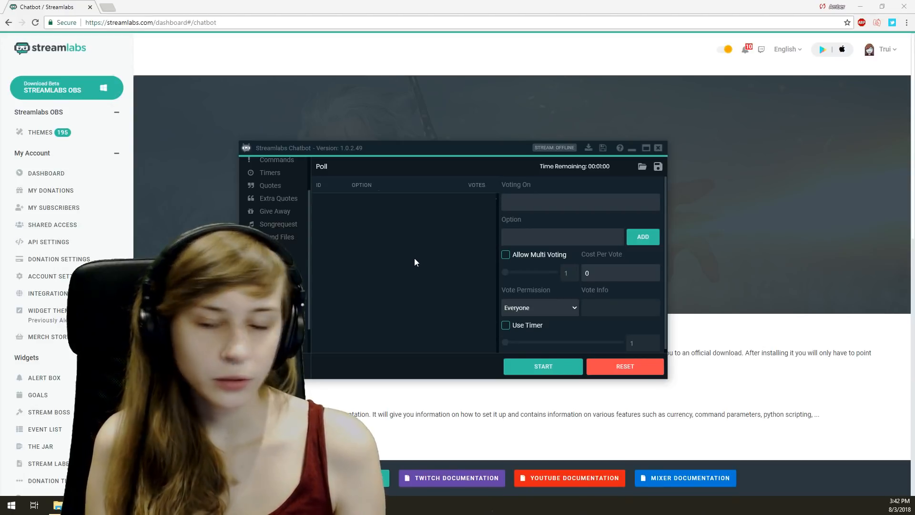
{"action": "left_click_drag", "start_coordinate": [392, 152], "coordinate": [396, 129]}
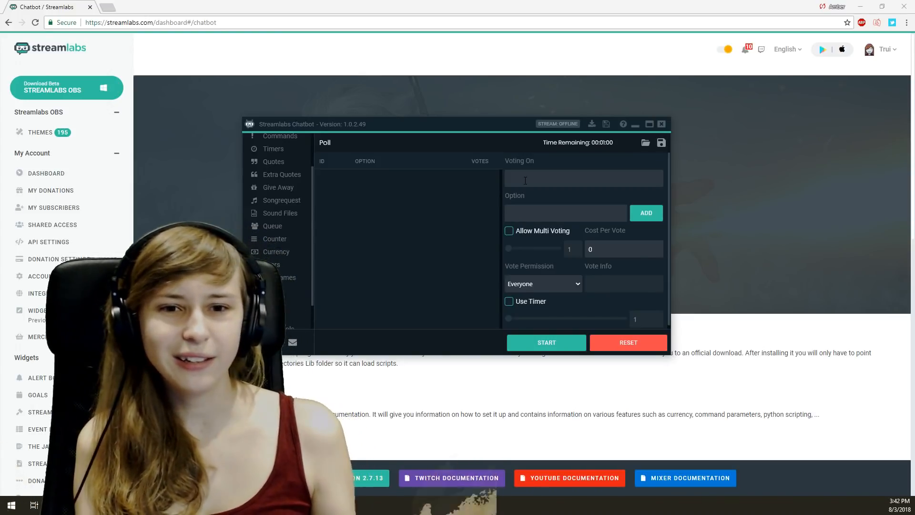
{"action": "type", "text": "Pineapple pizza"}
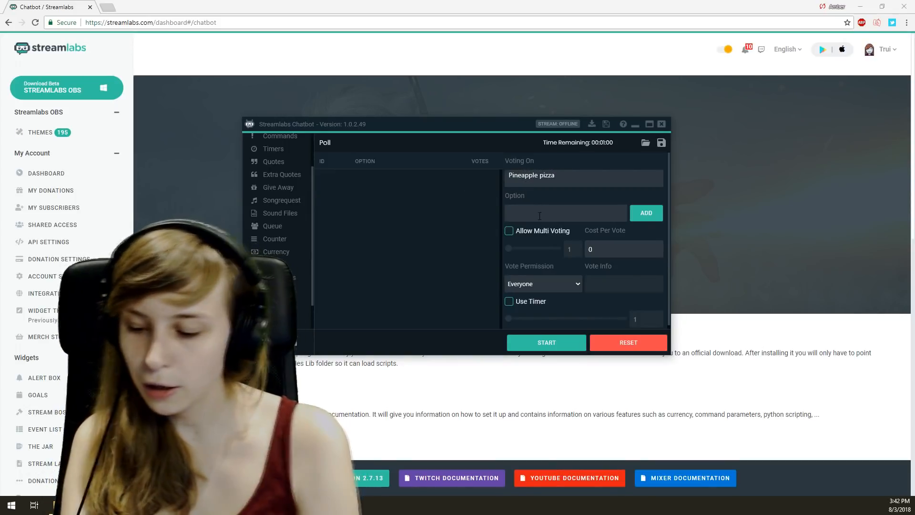
{"action": "left_click", "coordinate": [646, 212]}
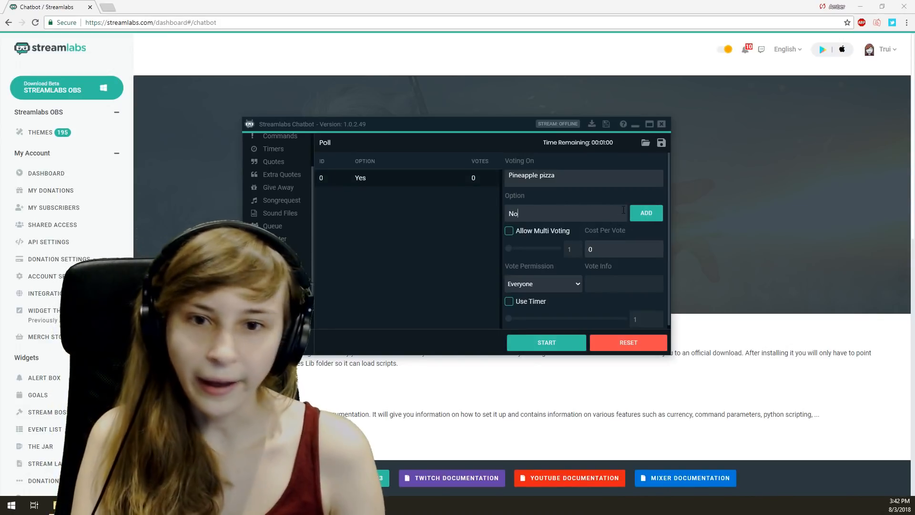
{"action": "left_click", "coordinate": [646, 213]}
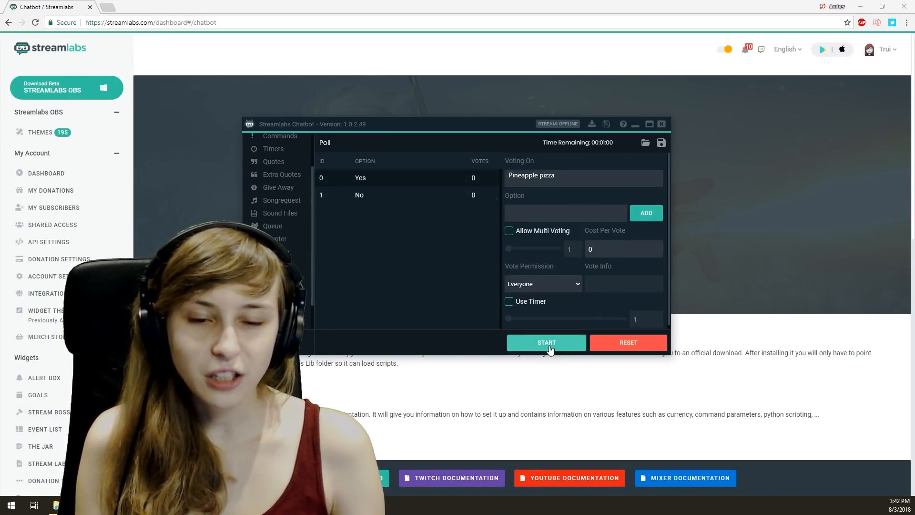
Examine the Yes and No options' IDs, and start and stop the "Pineapple pizza" poll.
{"action": "left_click", "coordinate": [339, 179]}
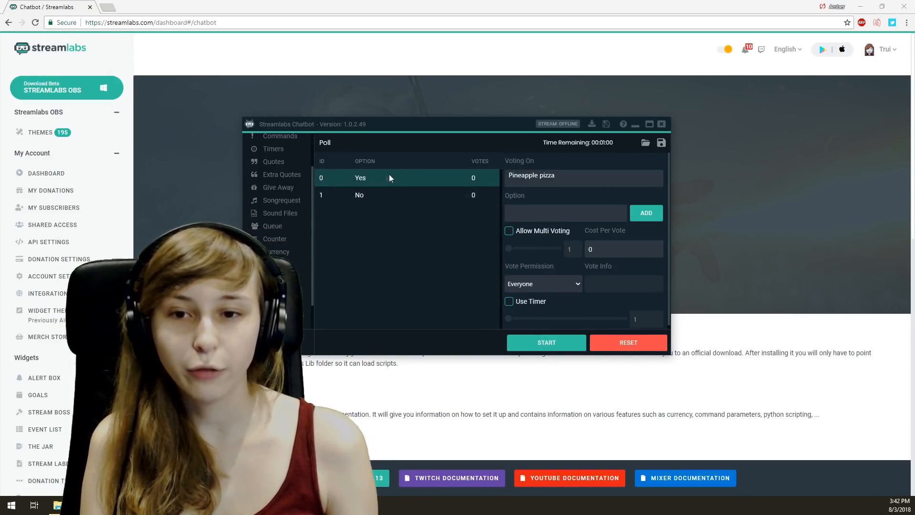
{"action": "left_click", "coordinate": [330, 195]}
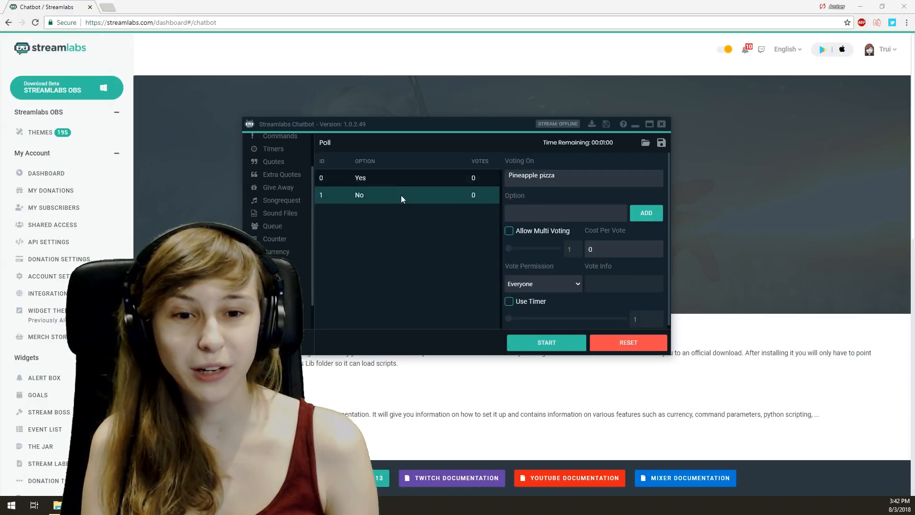
{"action": "scroll", "coordinate": [537, 262], "scroll_direction": "down", "scroll_amount": 1}
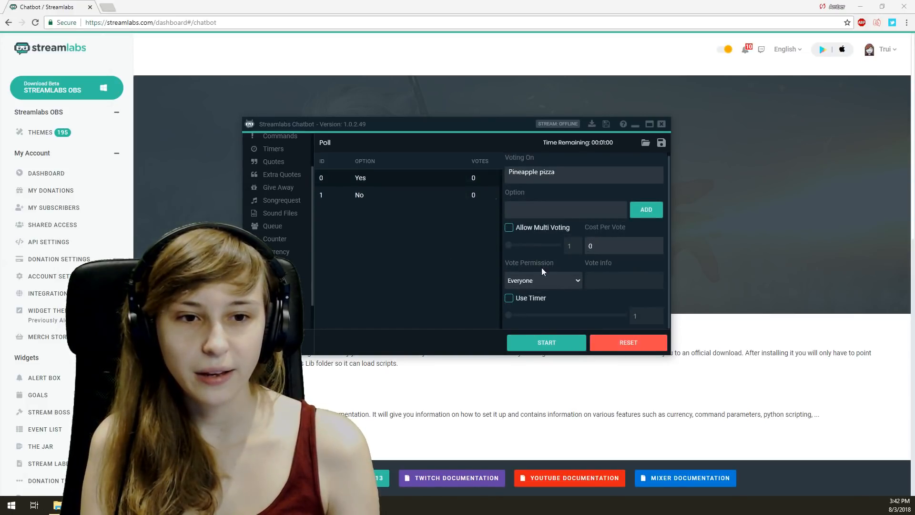
{"action": "scroll", "coordinate": [546, 286], "scroll_direction": "up", "scroll_amount": 1}
{"action": "left_click", "coordinate": [547, 345]}
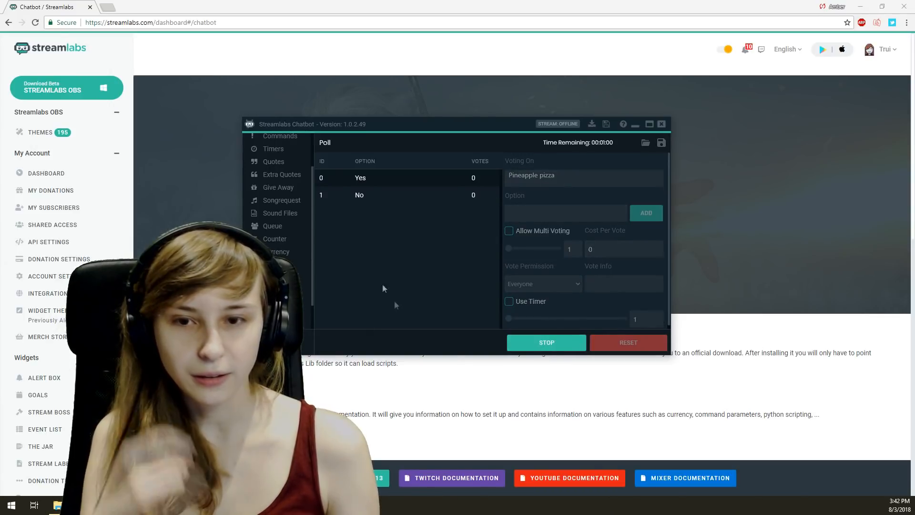
{"action": "left_click", "coordinate": [554, 347]}
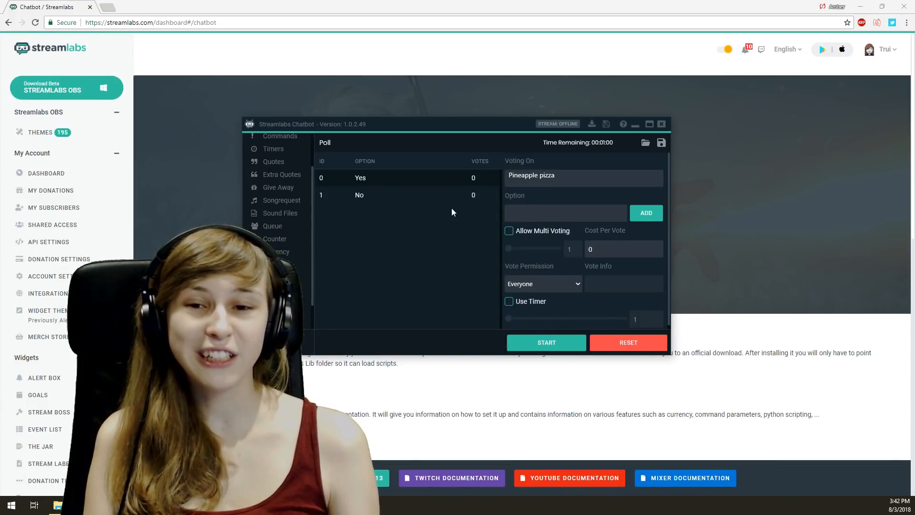
Reset the "Pineapple pizza" poll by clearing all its votes.
{"action": "left_click", "coordinate": [634, 345]}
{"action": "left_click", "coordinate": [470, 256]}
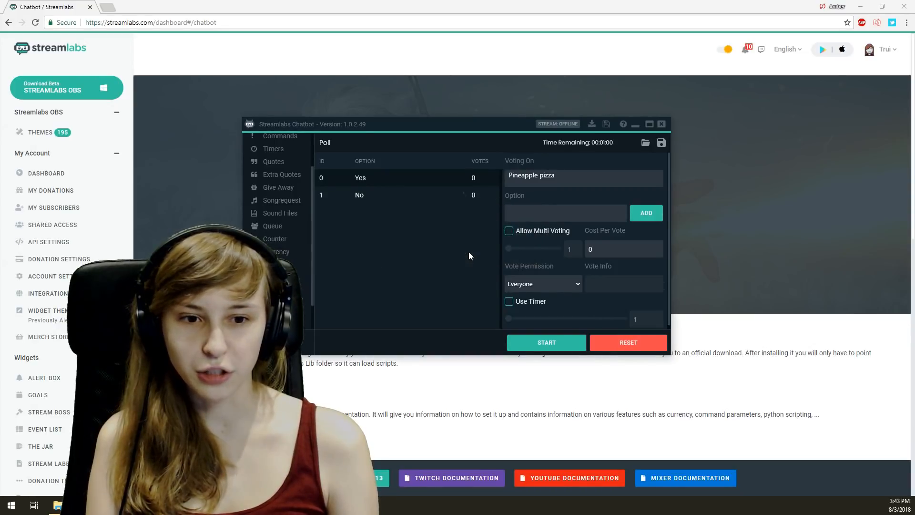
{"action": "scroll", "coordinate": [543, 271], "scroll_direction": "down", "scroll_amount": 1}
{"action": "left_click", "coordinate": [617, 343]}
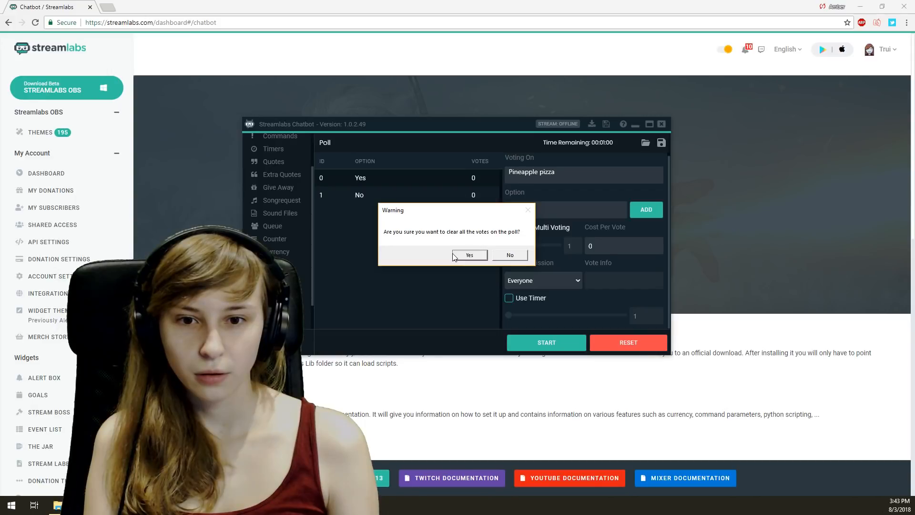
{"action": "left_click", "coordinate": [472, 259]}
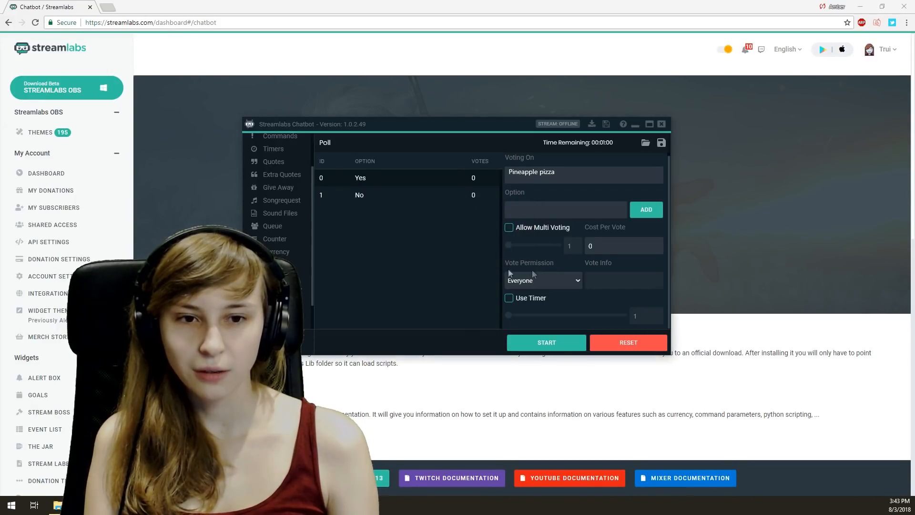
Delete the Yes and No options from the poll and clear the "Pineapple pizza" topic.
{"action": "left_click", "coordinate": [367, 176]}
{"action": "right_click", "coordinate": [370, 181]}
{"action": "left_click", "coordinate": [384, 191]}
{"action": "left_click", "coordinate": [487, 254]}
{"action": "right_click", "coordinate": [411, 186]}
{"action": "left_click", "coordinate": [431, 195]}
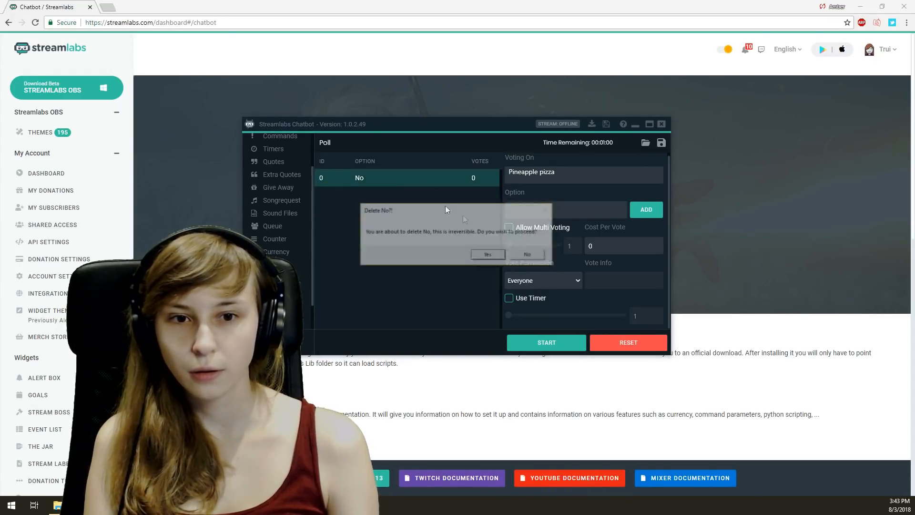
{"action": "left_click", "coordinate": [487, 254]}
{"action": "key", "text": "BackSpace"}
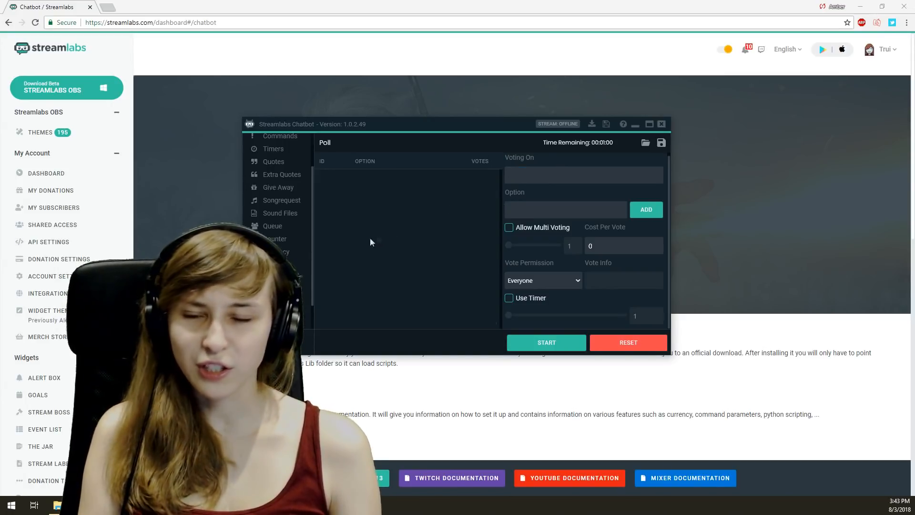
Look over the Betting page and the Events page.
{"action": "left_click", "coordinate": [275, 291]}
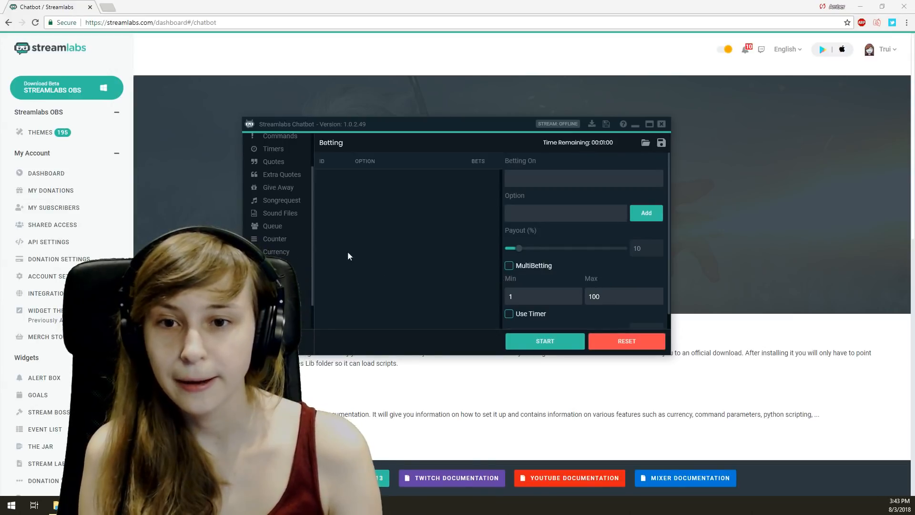
{"action": "scroll", "coordinate": [286, 282], "scroll_direction": "down", "scroll_amount": 1}
{"action": "left_click", "coordinate": [278, 293]}
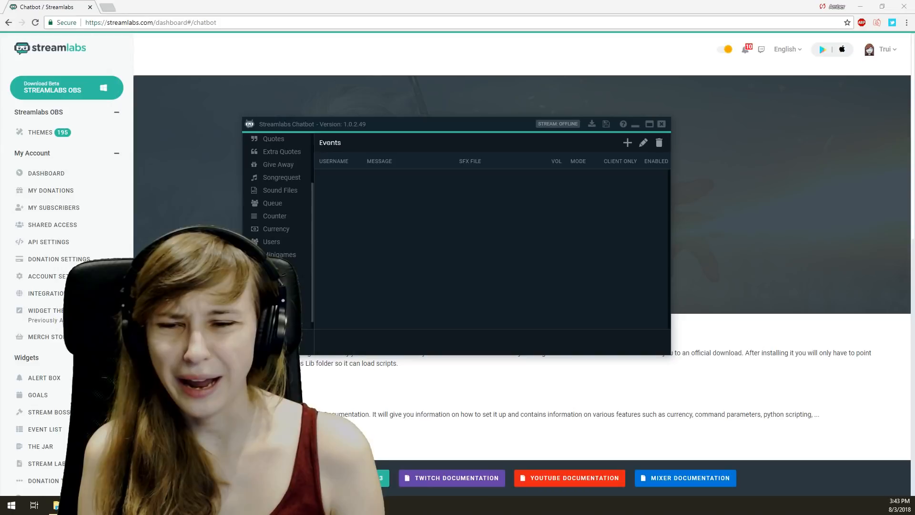
Open Mod Tools and examine the caps, symbol, link and word protection settings.
{"action": "left_click", "coordinate": [279, 306]}
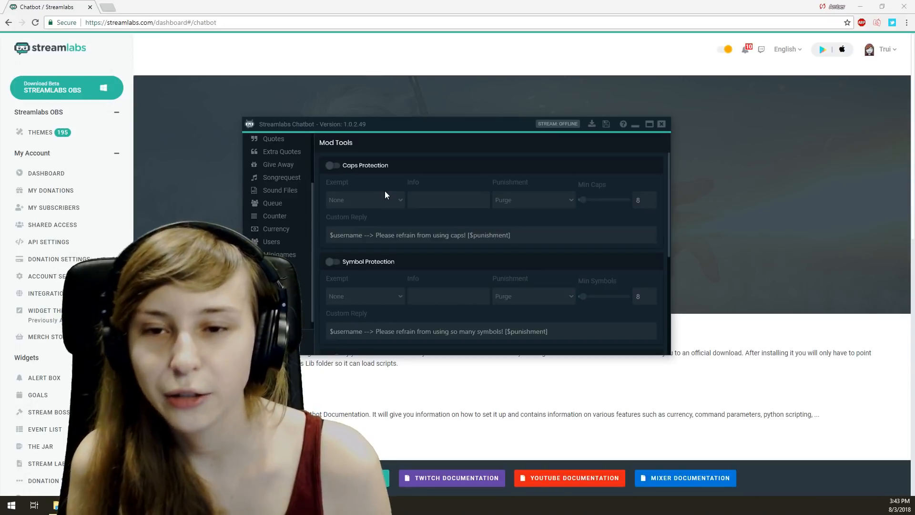
{"action": "scroll", "coordinate": [362, 181], "scroll_direction": "down", "scroll_amount": 5}
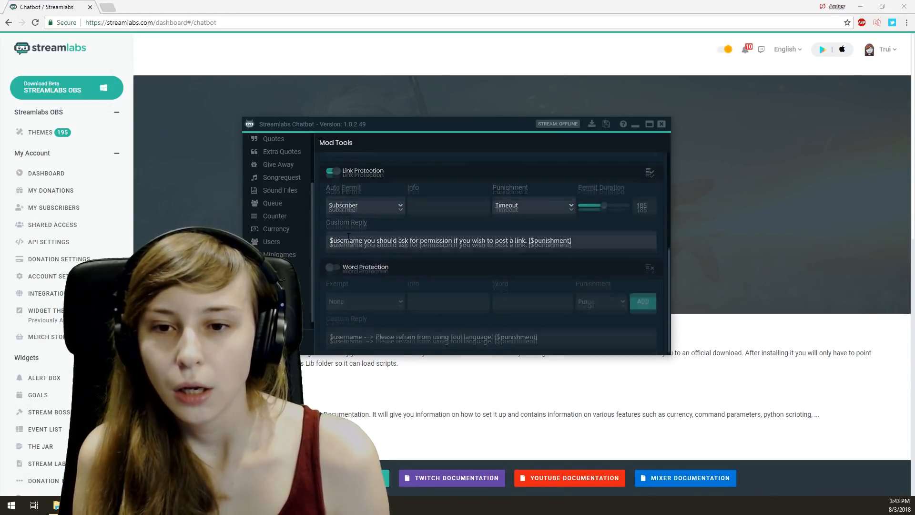
{"action": "scroll", "coordinate": [356, 245], "scroll_direction": "up", "scroll_amount": 4}
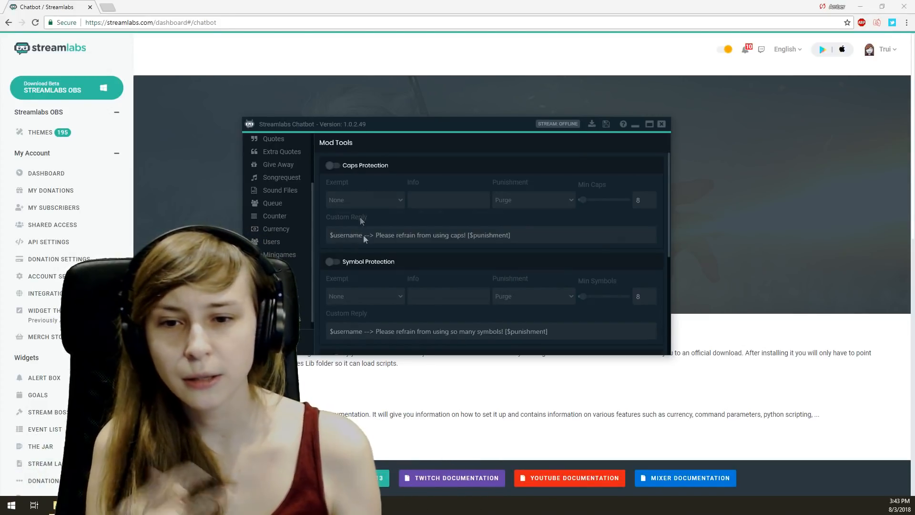
{"action": "scroll", "coordinate": [362, 241], "scroll_direction": "down", "scroll_amount": 2}
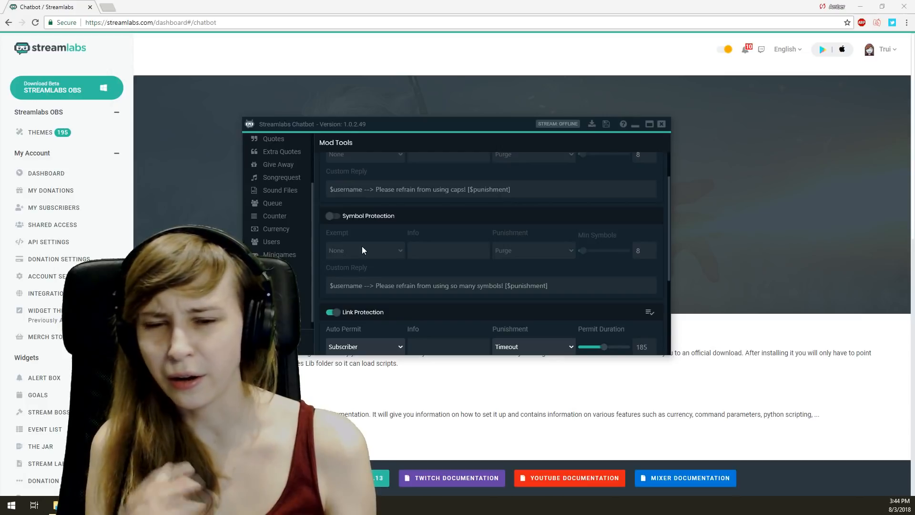
{"action": "scroll", "coordinate": [362, 246], "scroll_direction": "down", "scroll_amount": 4}
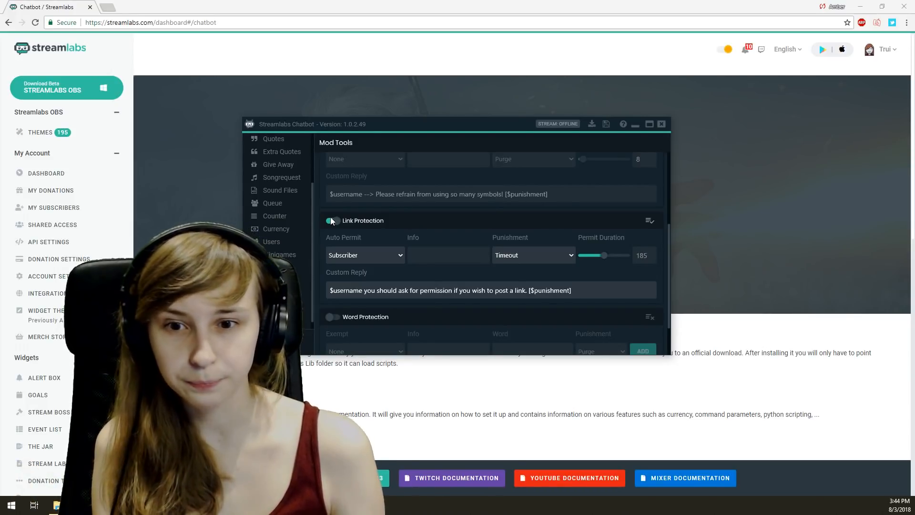
{"action": "scroll", "coordinate": [355, 283], "scroll_direction": "down", "scroll_amount": 2}
{"action": "scroll", "coordinate": [367, 280], "scroll_direction": "down", "scroll_amount": 1}
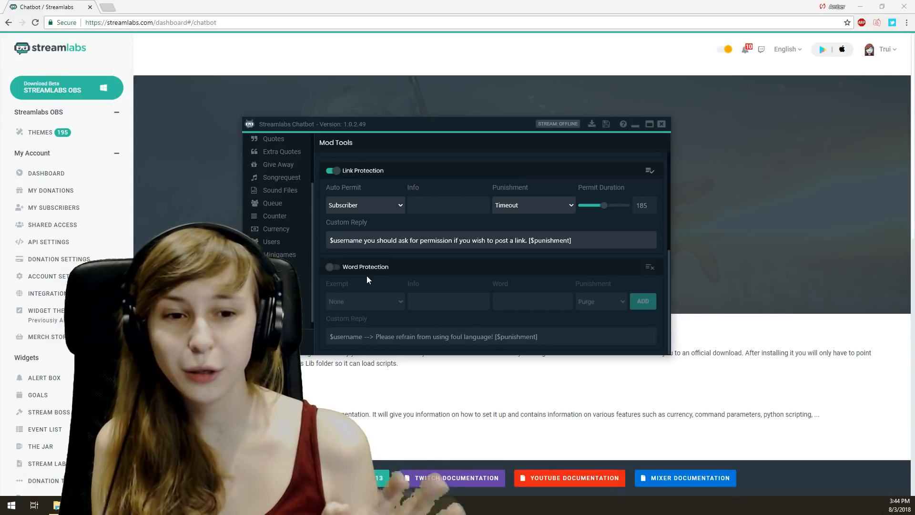
{"action": "scroll", "coordinate": [364, 272], "scroll_direction": "up", "scroll_amount": 2}
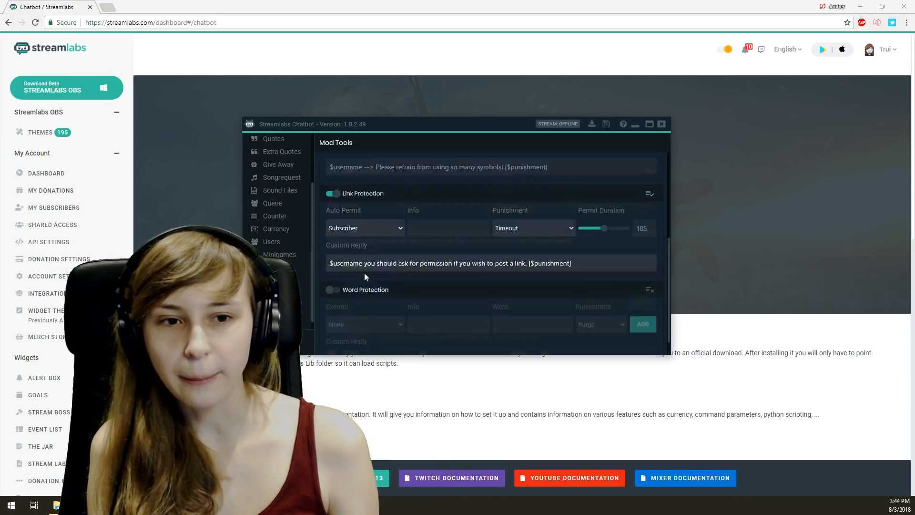
{"action": "scroll", "coordinate": [344, 322], "scroll_direction": "down", "scroll_amount": 1}
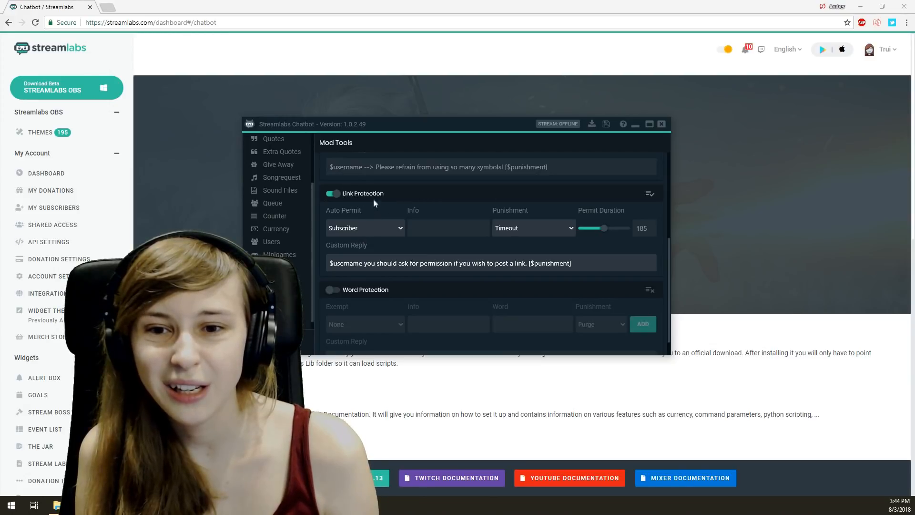
Review Link Protection's Auto Permit and Punishment choices, keeping Subscriber and Timeout selected.
{"action": "left_click", "coordinate": [375, 228]}
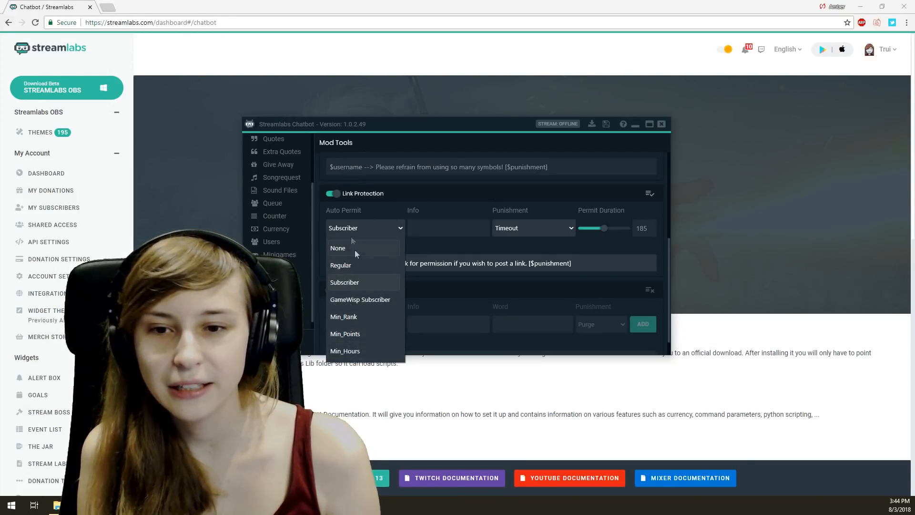
{"action": "left_click", "coordinate": [351, 283]}
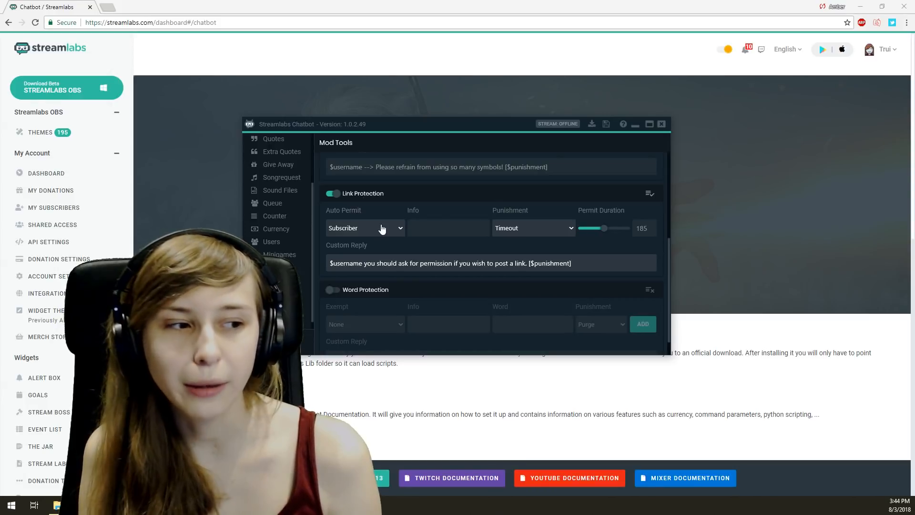
{"action": "left_click", "coordinate": [535, 235]}
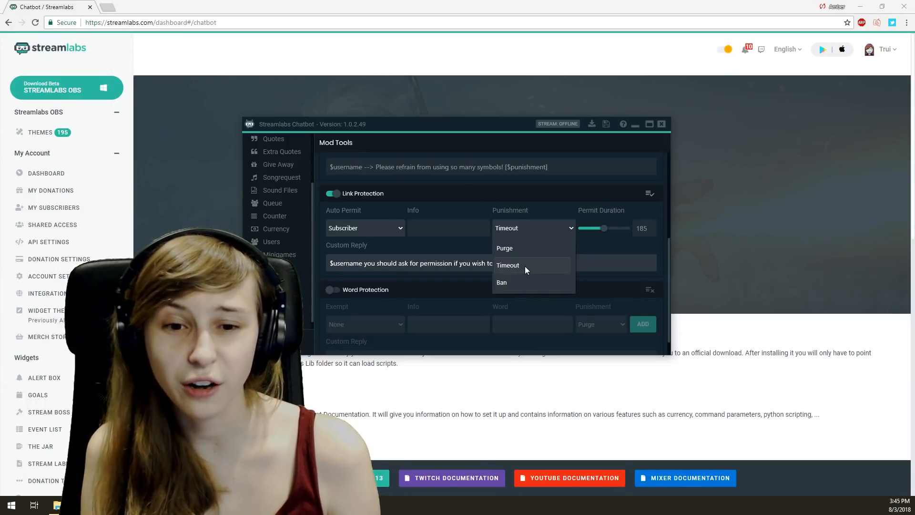
{"action": "left_click", "coordinate": [543, 230]}
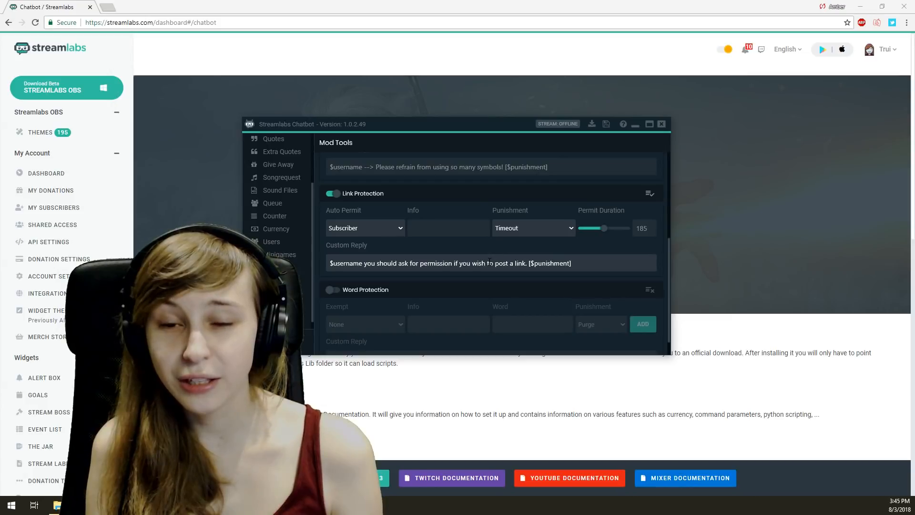
Open the Link Protection whitelist and look through its permitted links.
{"action": "left_click", "coordinate": [649, 195]}
{"action": "scroll", "coordinate": [510, 229], "scroll_direction": "down", "scroll_amount": 3}
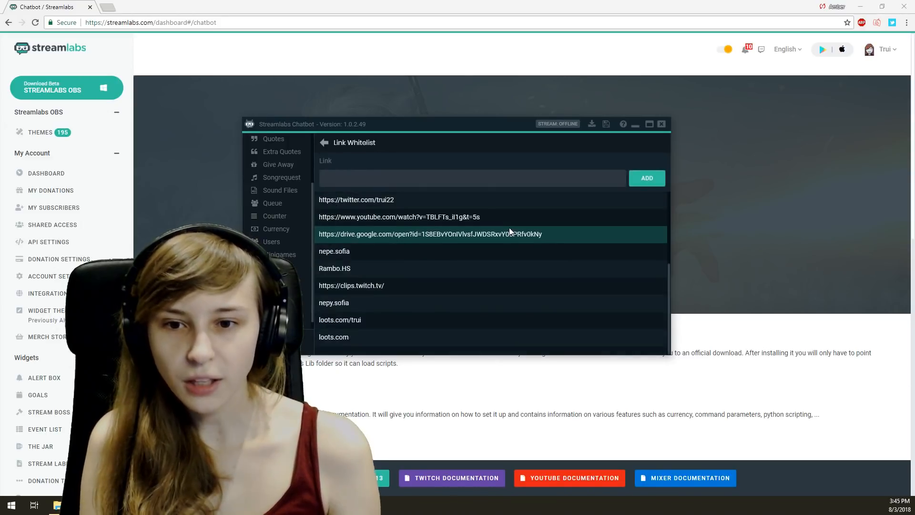
{"action": "scroll", "coordinate": [501, 229], "scroll_direction": "up", "scroll_amount": 3}
{"action": "scroll", "coordinate": [372, 234], "scroll_direction": "down", "scroll_amount": 3}
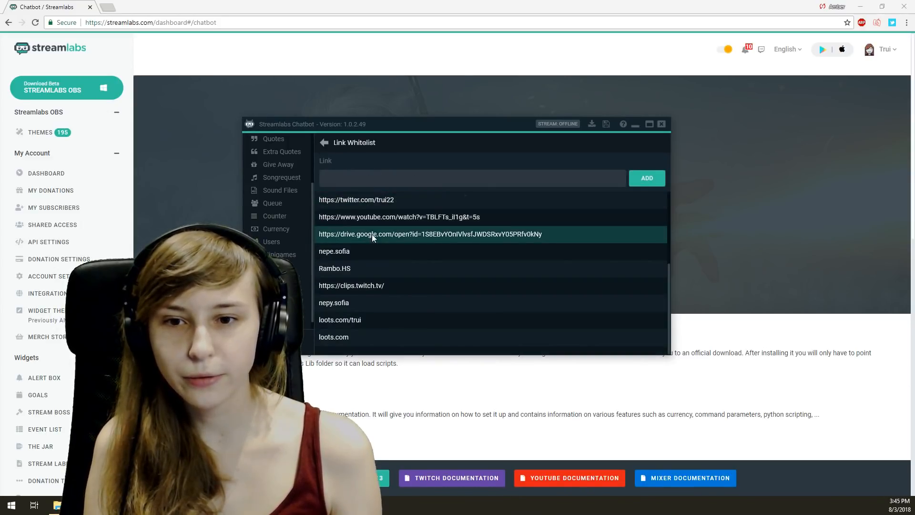
{"action": "scroll", "coordinate": [383, 245], "scroll_direction": "up", "scroll_amount": 3}
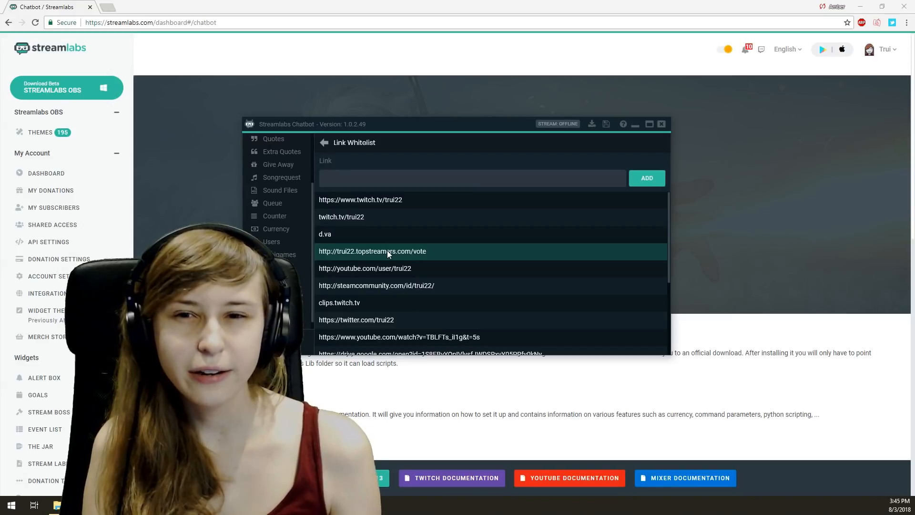
{"action": "scroll", "coordinate": [387, 250], "scroll_direction": "down", "scroll_amount": 3}
{"action": "scroll", "coordinate": [373, 240], "scroll_direction": "up", "scroll_amount": 3}
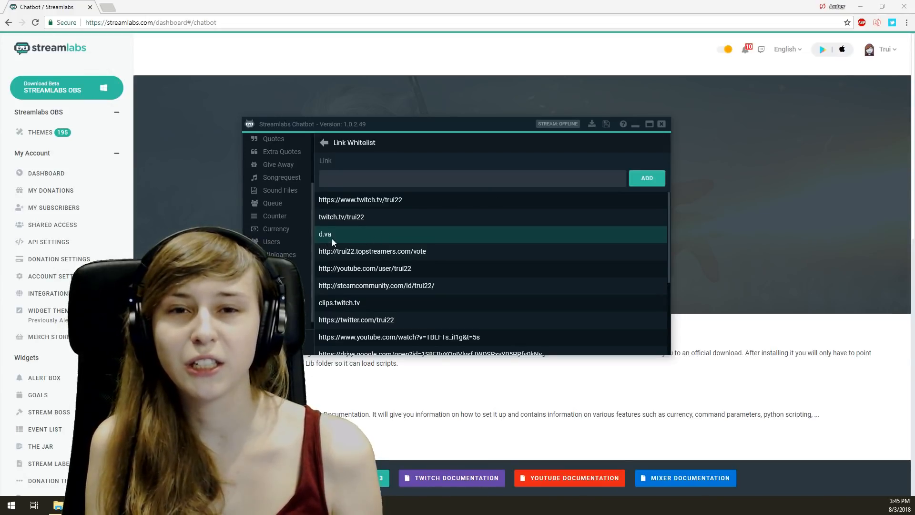
Add "D.va" to the link whitelist and return to Mod Tools.
{"action": "left_click", "coordinate": [475, 176]}
{"action": "type", "text": "D.va"}
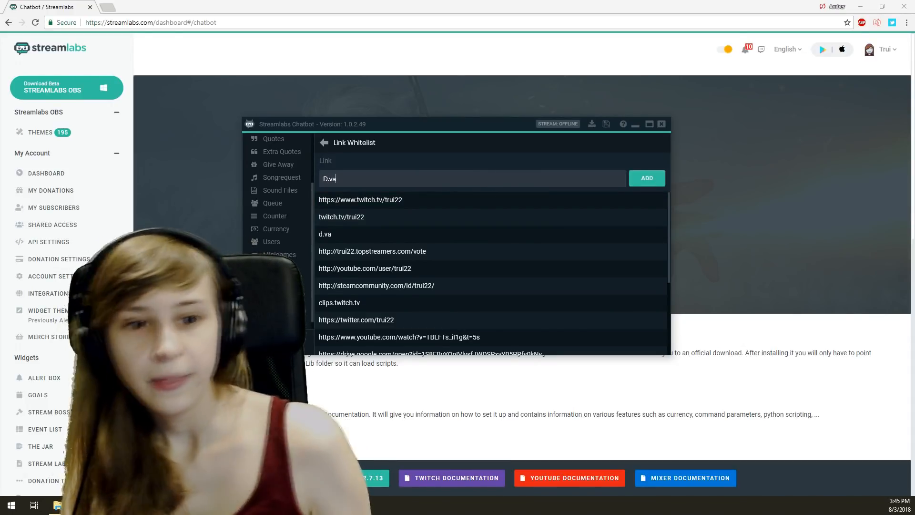
{"action": "left_click", "coordinate": [647, 178]}
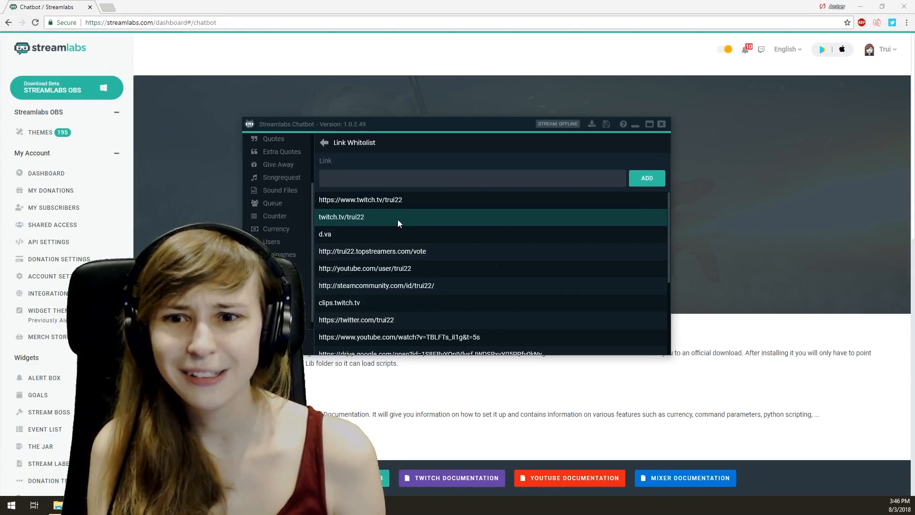
{"action": "left_click", "coordinate": [324, 143]}
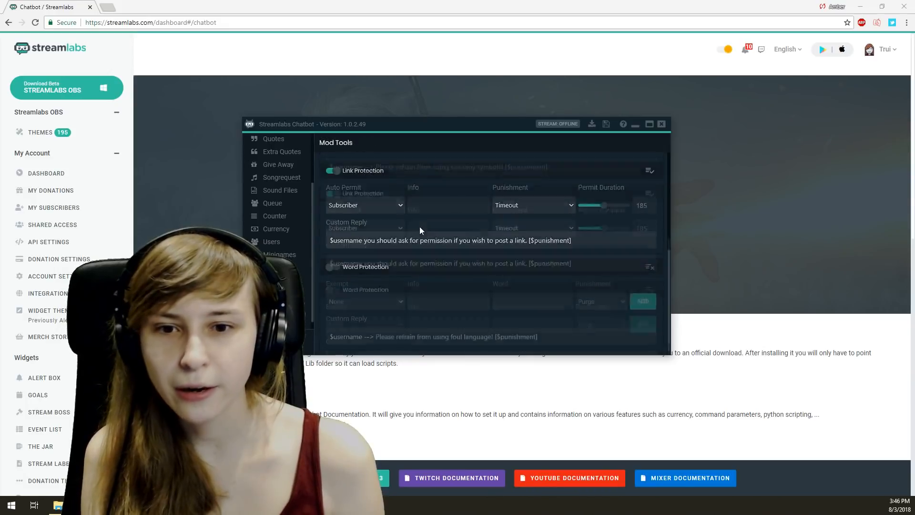
Open Notifications and examine the chat message settings for follows, hosts, subscriptions, cheers and donations.
{"action": "left_click", "coordinate": [282, 310]}
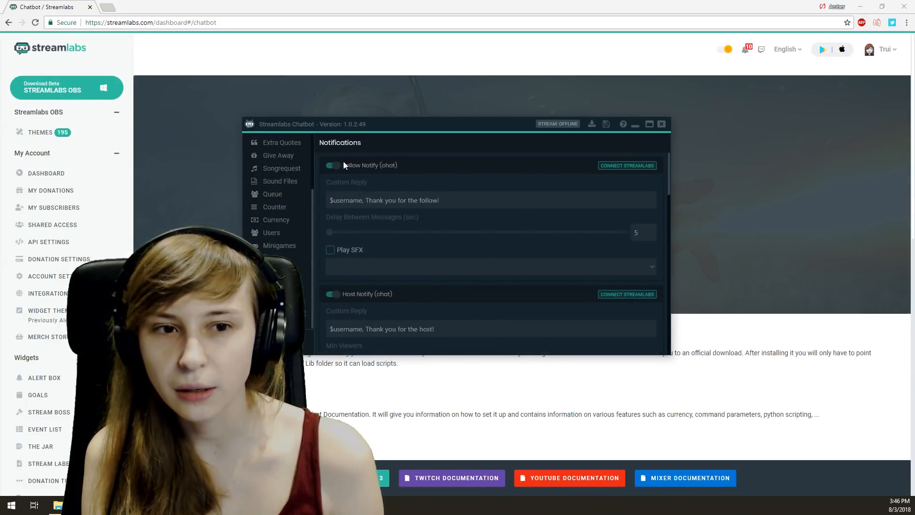
{"action": "scroll", "coordinate": [343, 165], "scroll_direction": "down", "scroll_amount": 8}
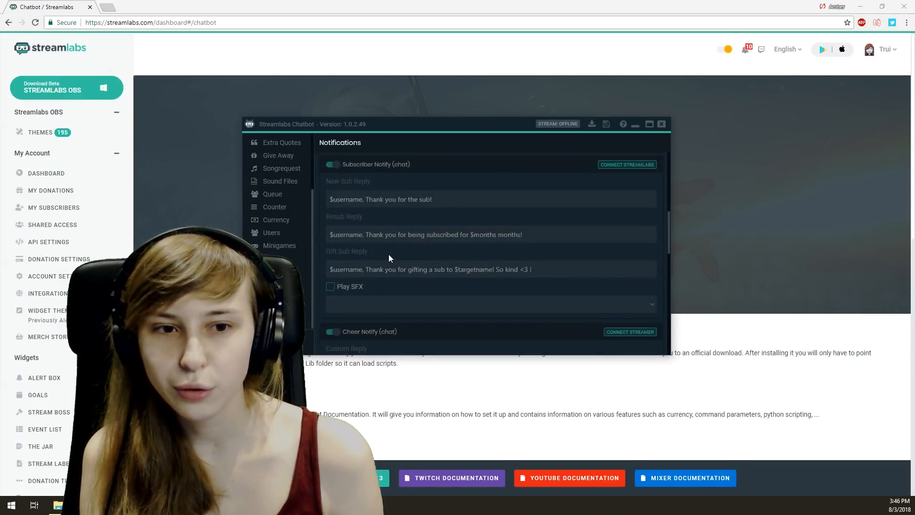
{"action": "scroll", "coordinate": [479, 202], "scroll_direction": "up", "scroll_amount": 8}
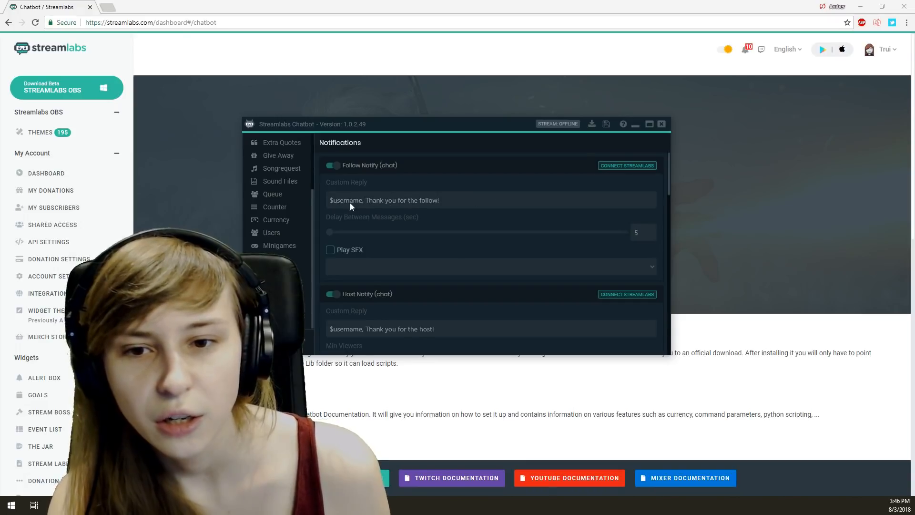
{"action": "scroll", "coordinate": [391, 204], "scroll_direction": "down", "scroll_amount": 6}
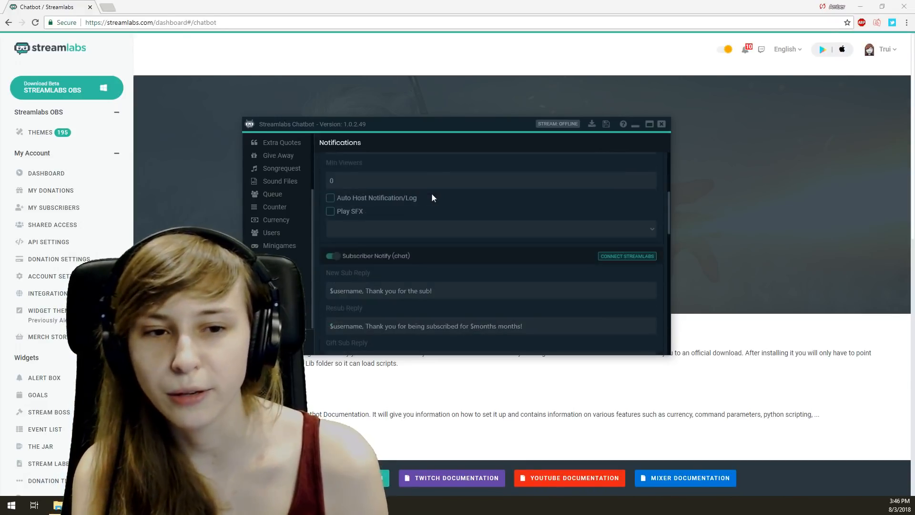
{"action": "scroll", "coordinate": [414, 202], "scroll_direction": "down", "scroll_amount": 6}
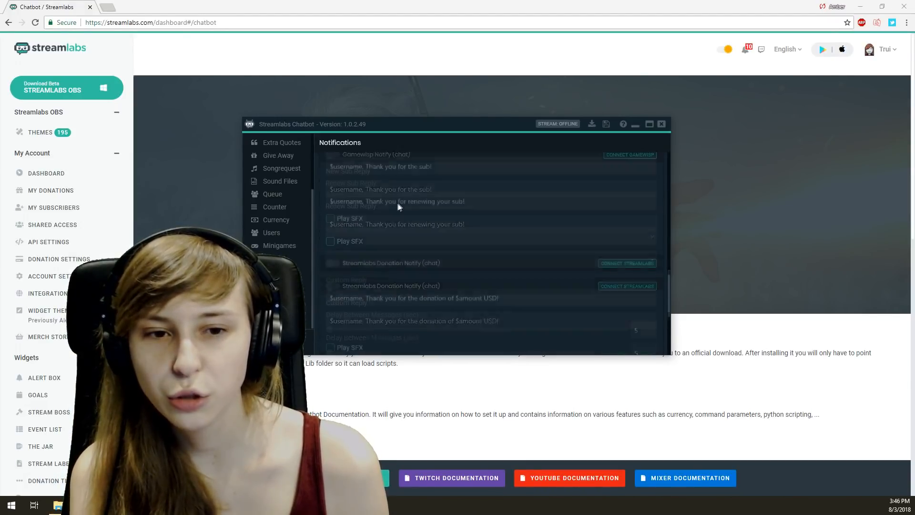
{"action": "scroll", "coordinate": [397, 210], "scroll_direction": "up", "scroll_amount": 3}
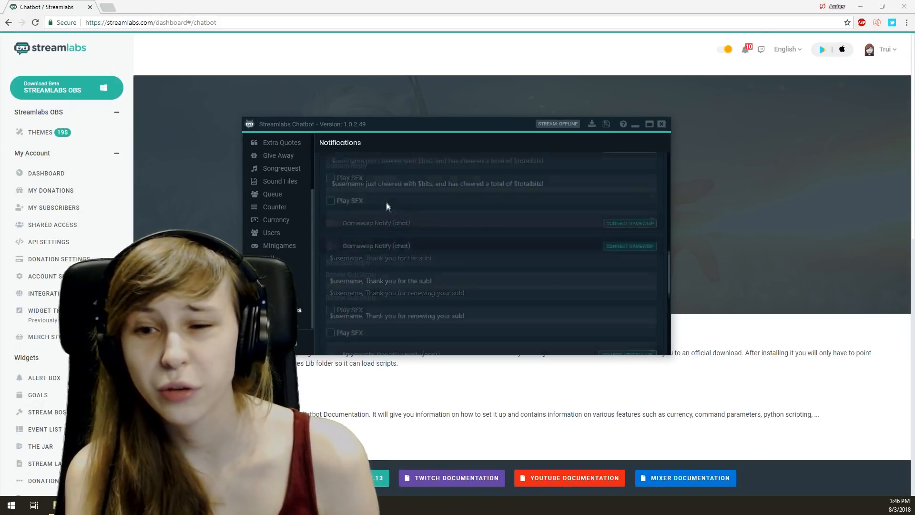
{"action": "scroll", "coordinate": [382, 192], "scroll_direction": "up", "scroll_amount": 4}
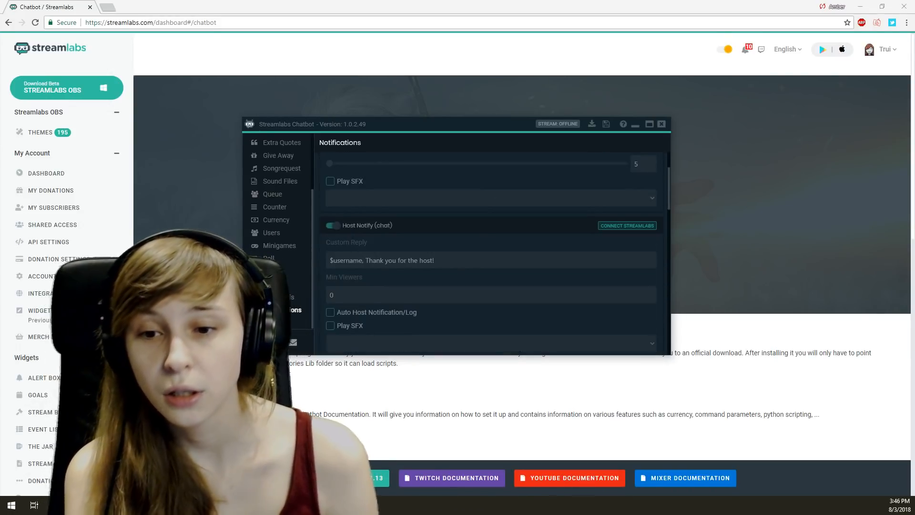
Open the Discord settings and examine the go-live announcement message, its channel and the timer posting options.
{"action": "left_click", "coordinate": [298, 323]}
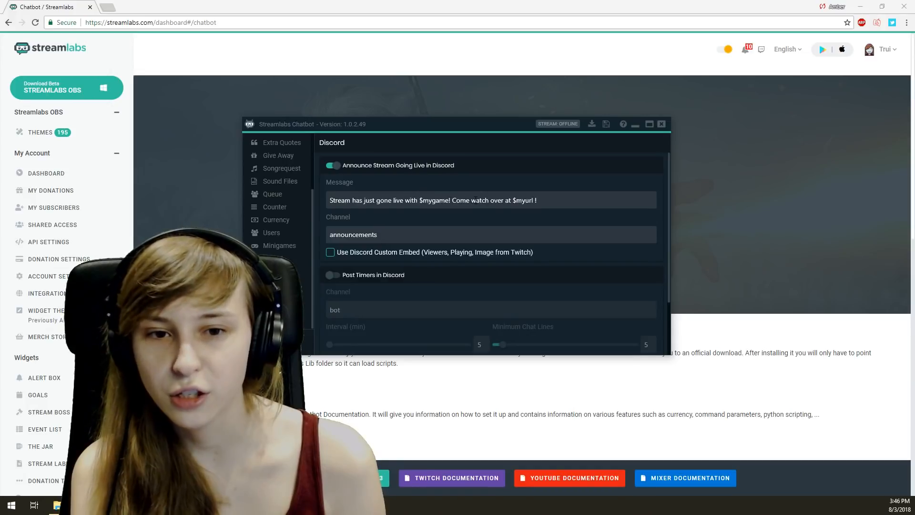
{"action": "left_click_drag", "start_coordinate": [330, 200], "coordinate": [539, 201]}
{"action": "left_click", "coordinate": [442, 230]}
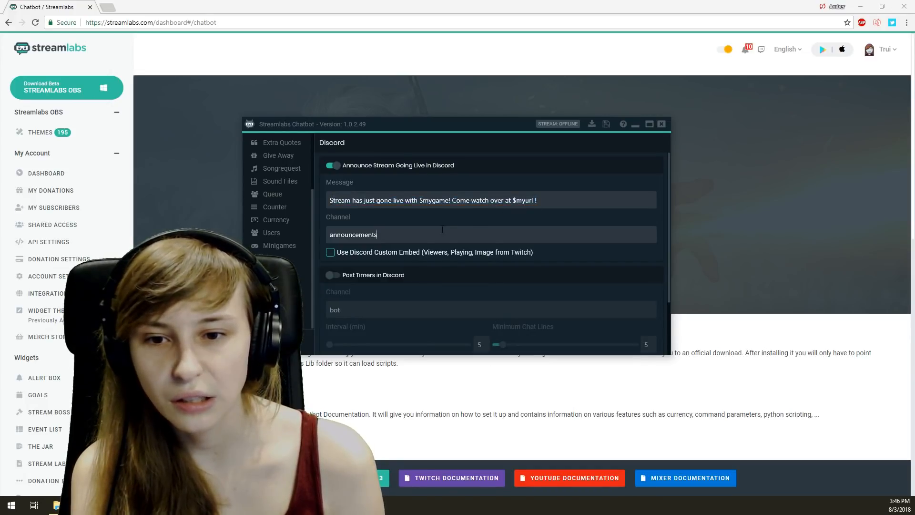
{"action": "scroll", "coordinate": [384, 199], "scroll_direction": "down", "scroll_amount": 2}
{"action": "scroll", "coordinate": [384, 199], "scroll_direction": "up", "scroll_amount": 2}
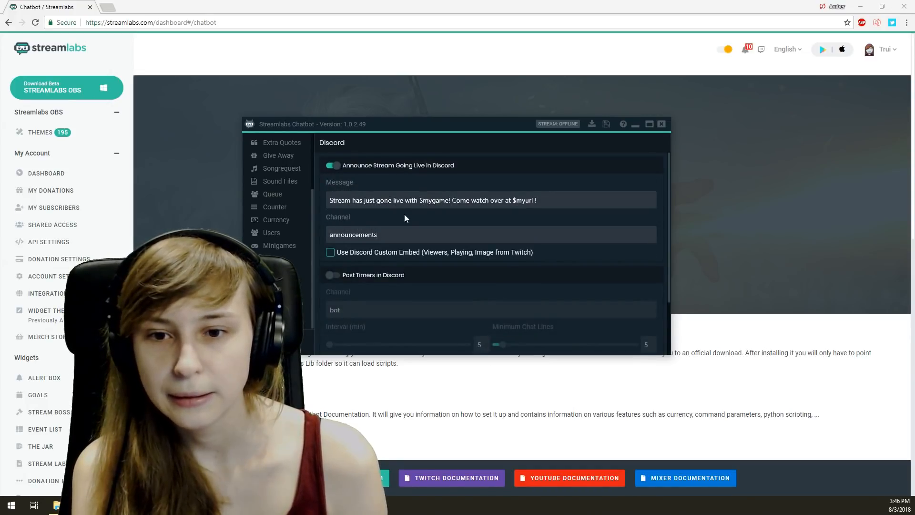